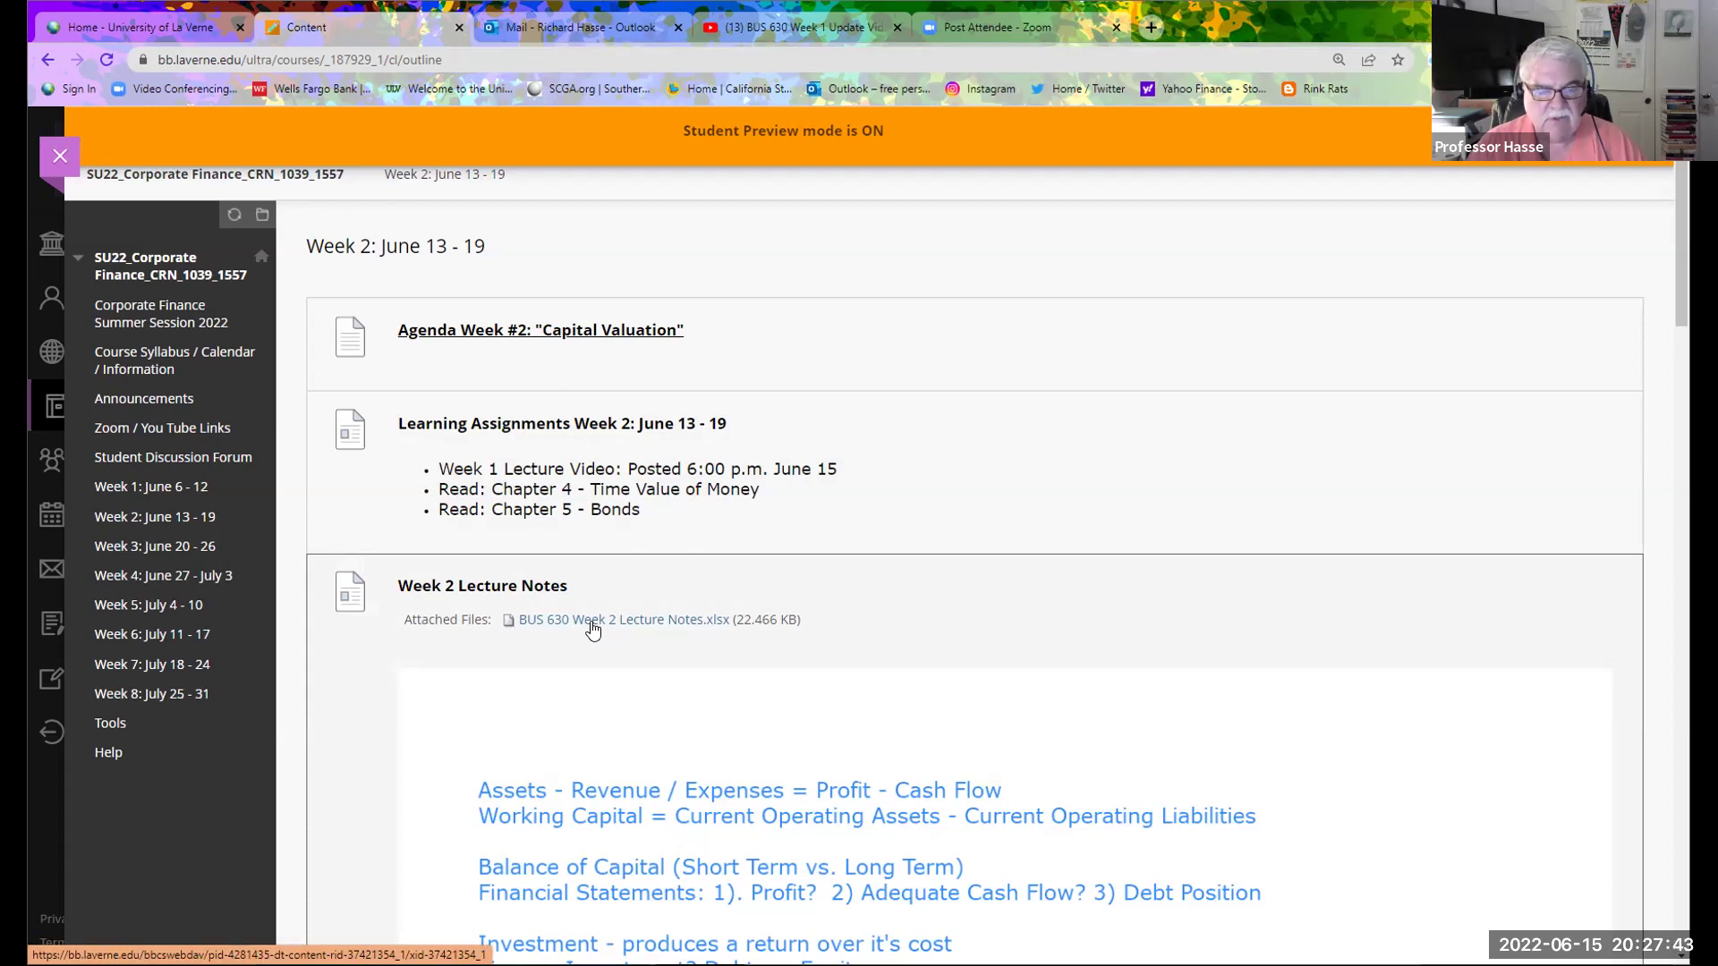
# Scroll the Week 2 page down and back up to reach the BUS 500D lecture video.
pyautogui.scroll(-2, 591, 631)
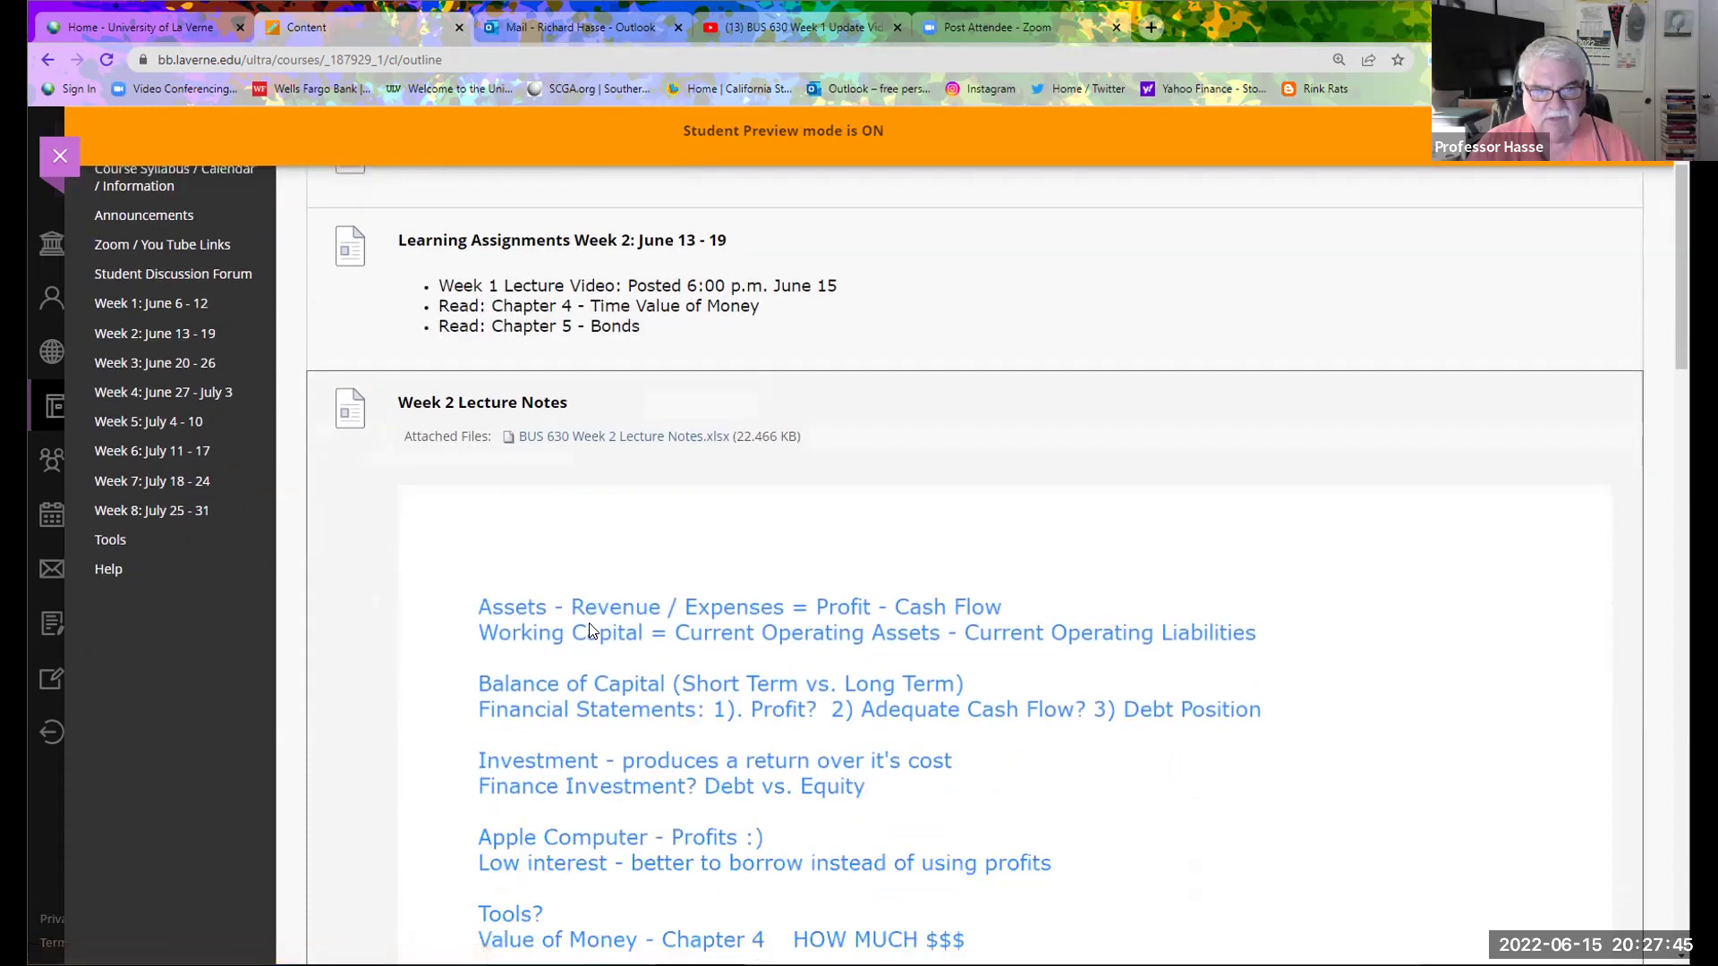
pyautogui.scroll(2, 590, 631)
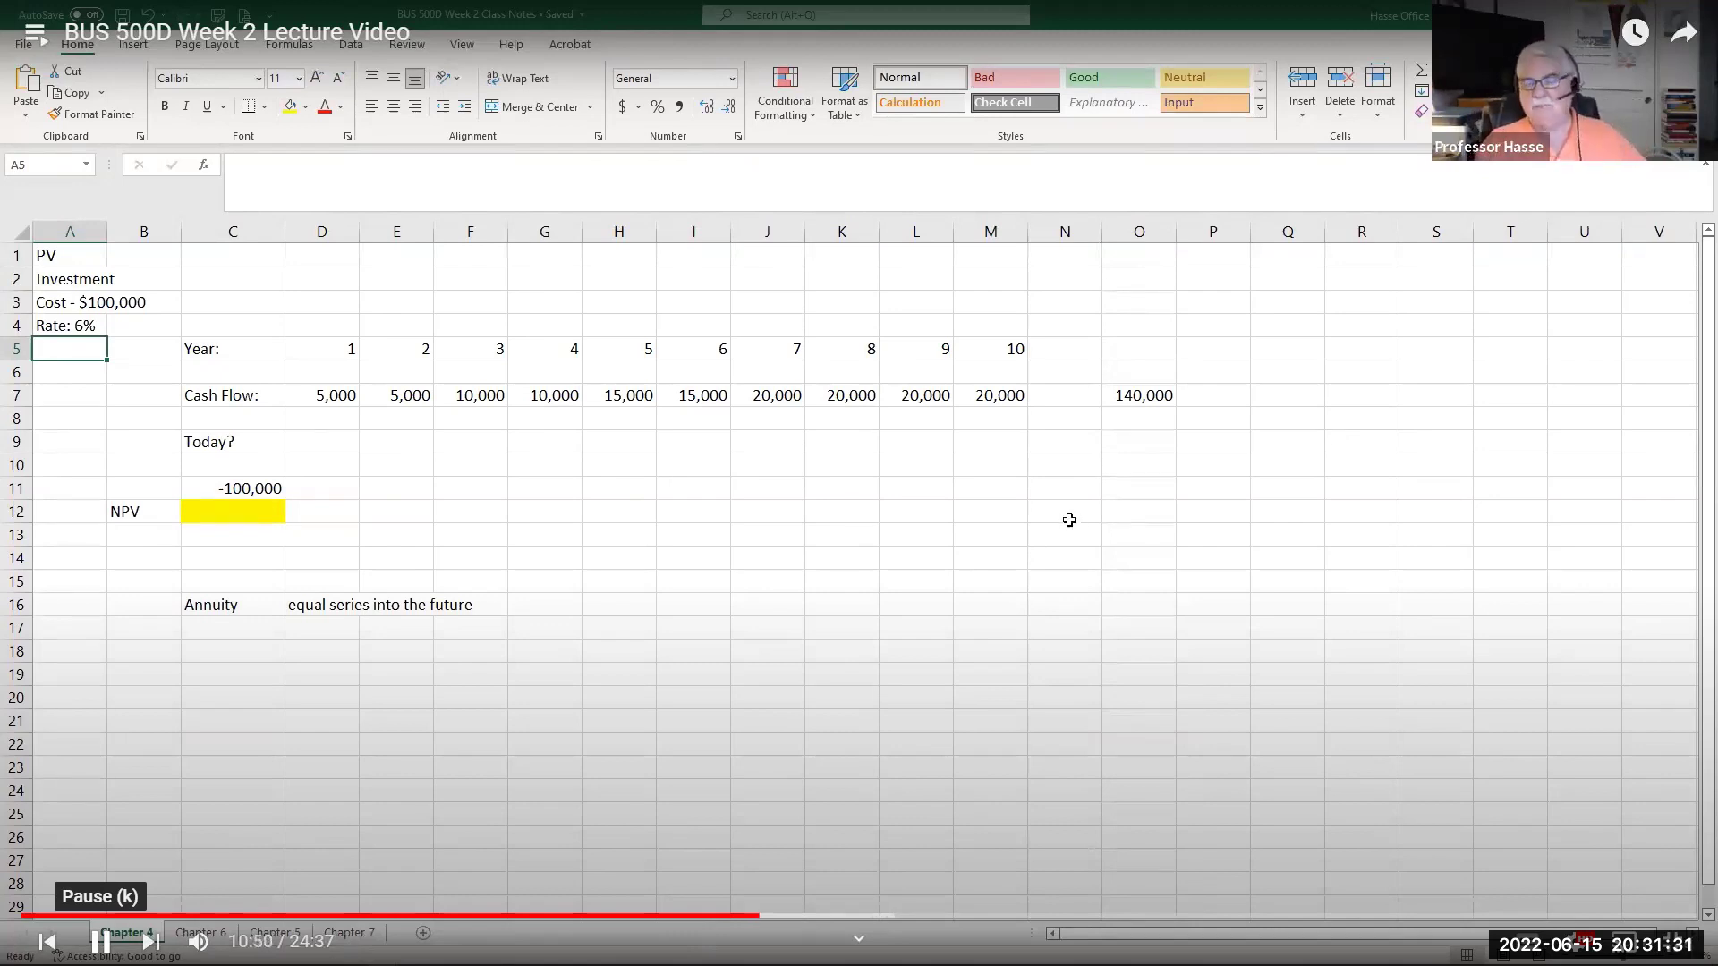
# Review the -100,000 investment cost and the ten yearly cash flows totalling 140,000.
pyautogui.click(1135, 397)
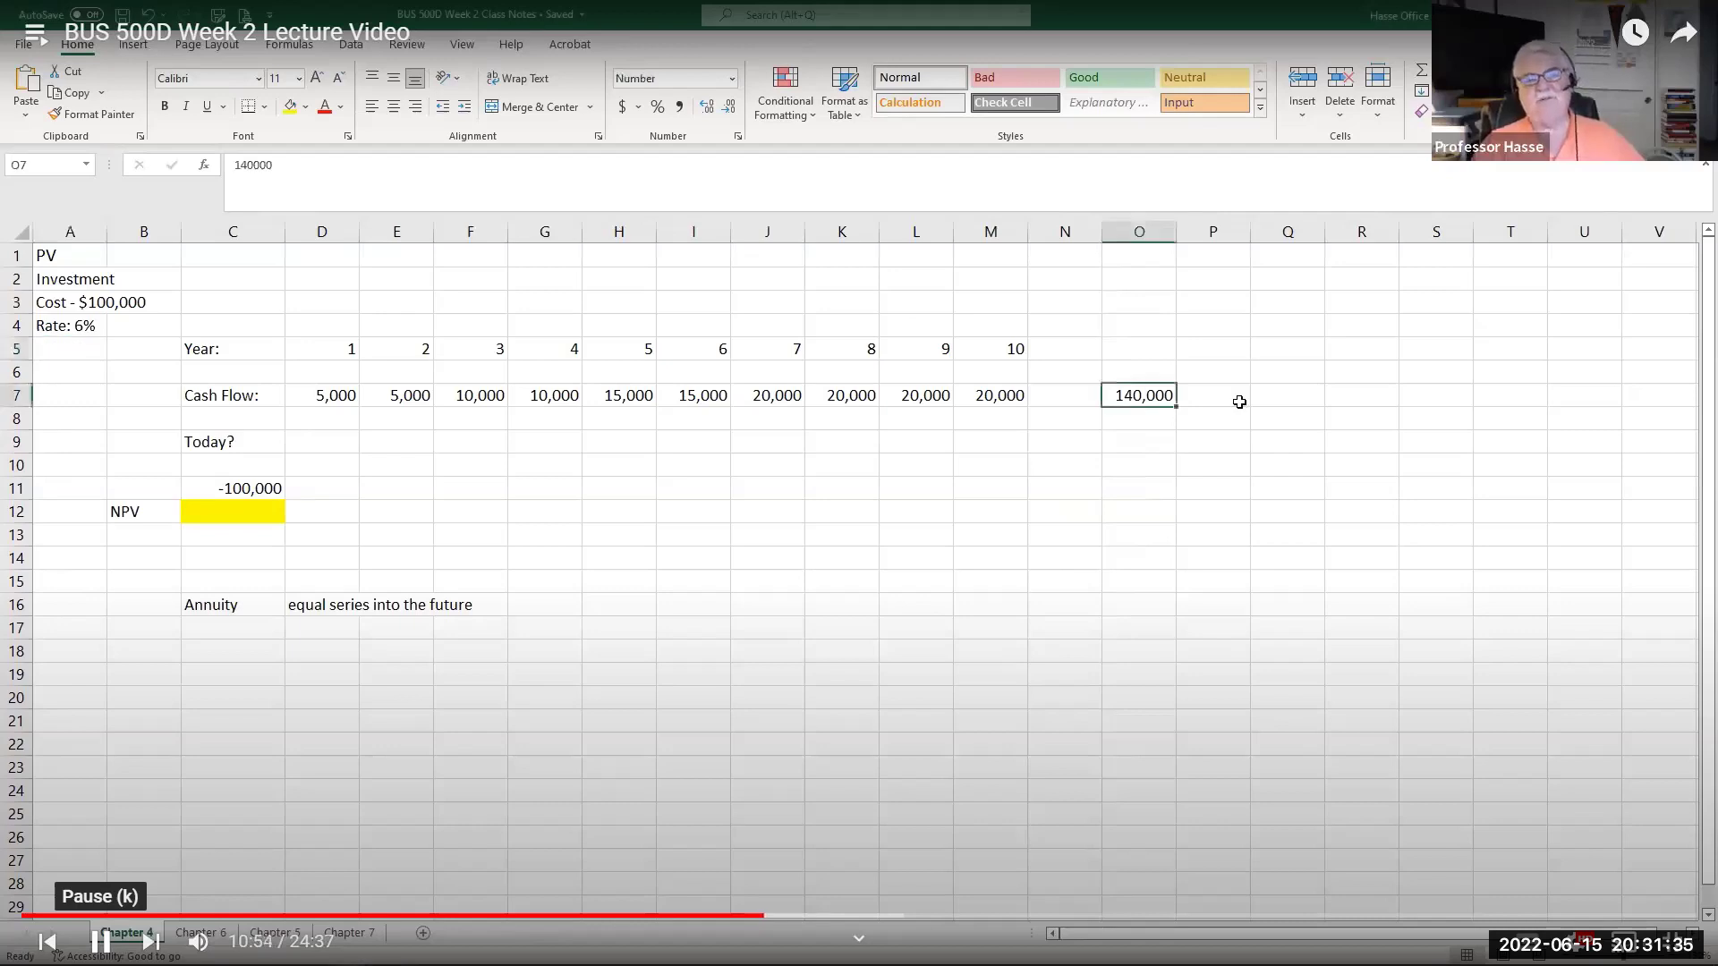
pyautogui.click(233, 490)
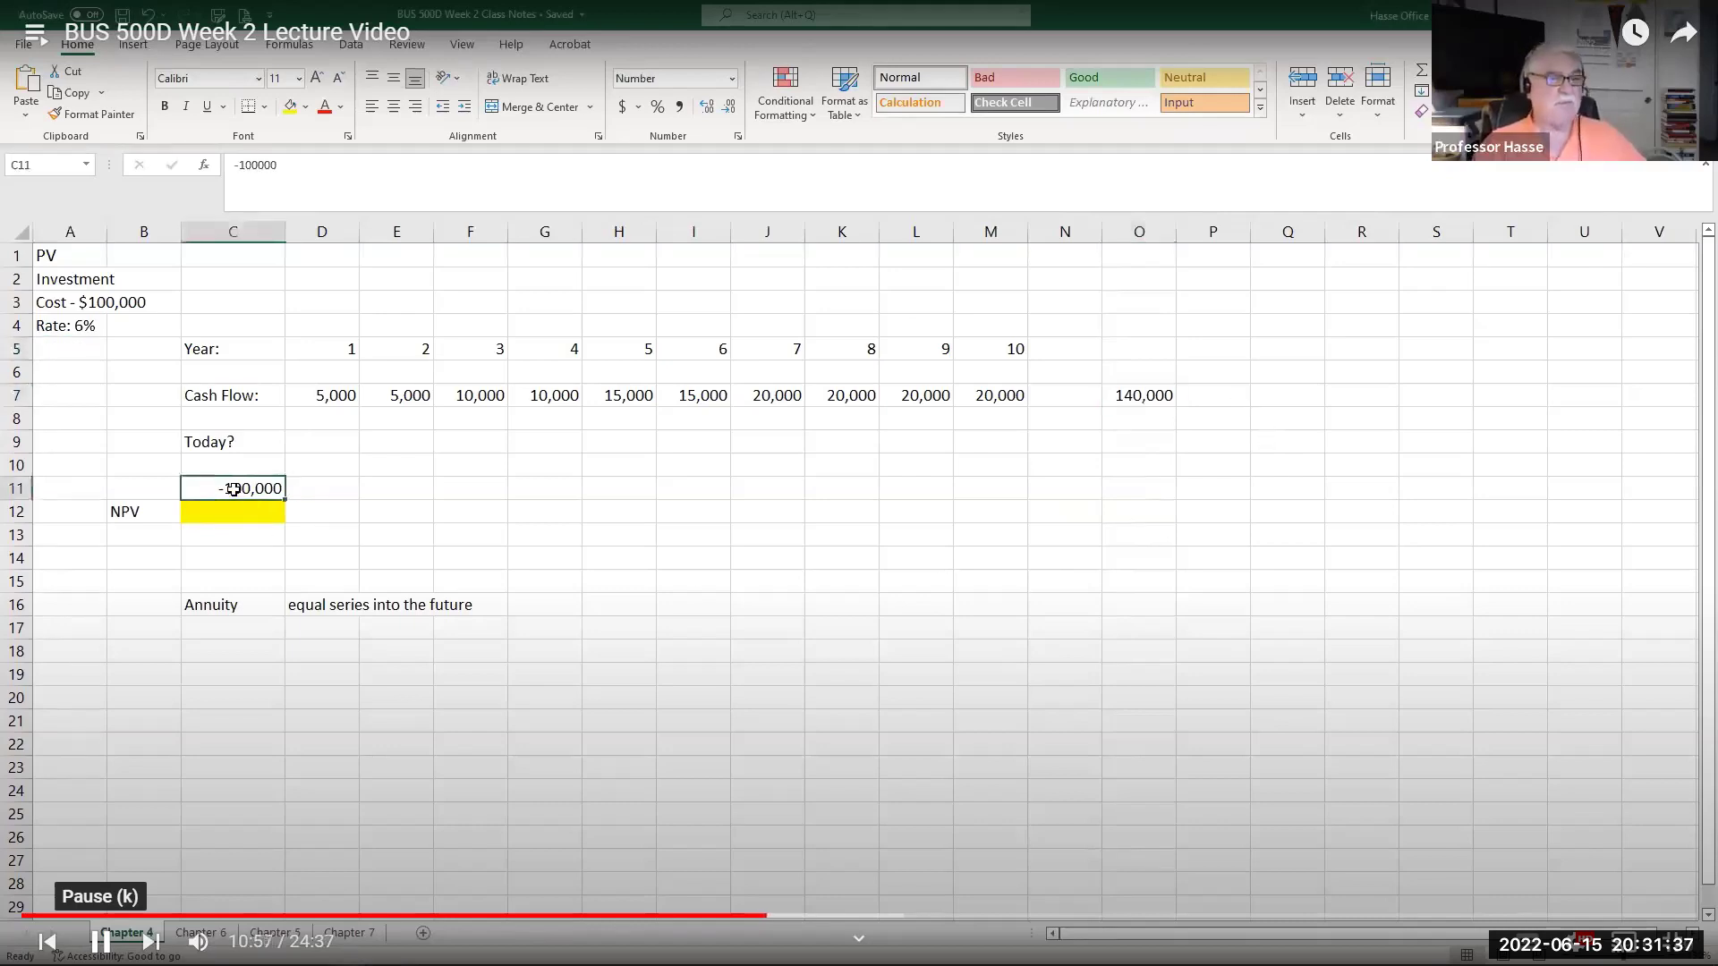
pyautogui.click(1126, 396)
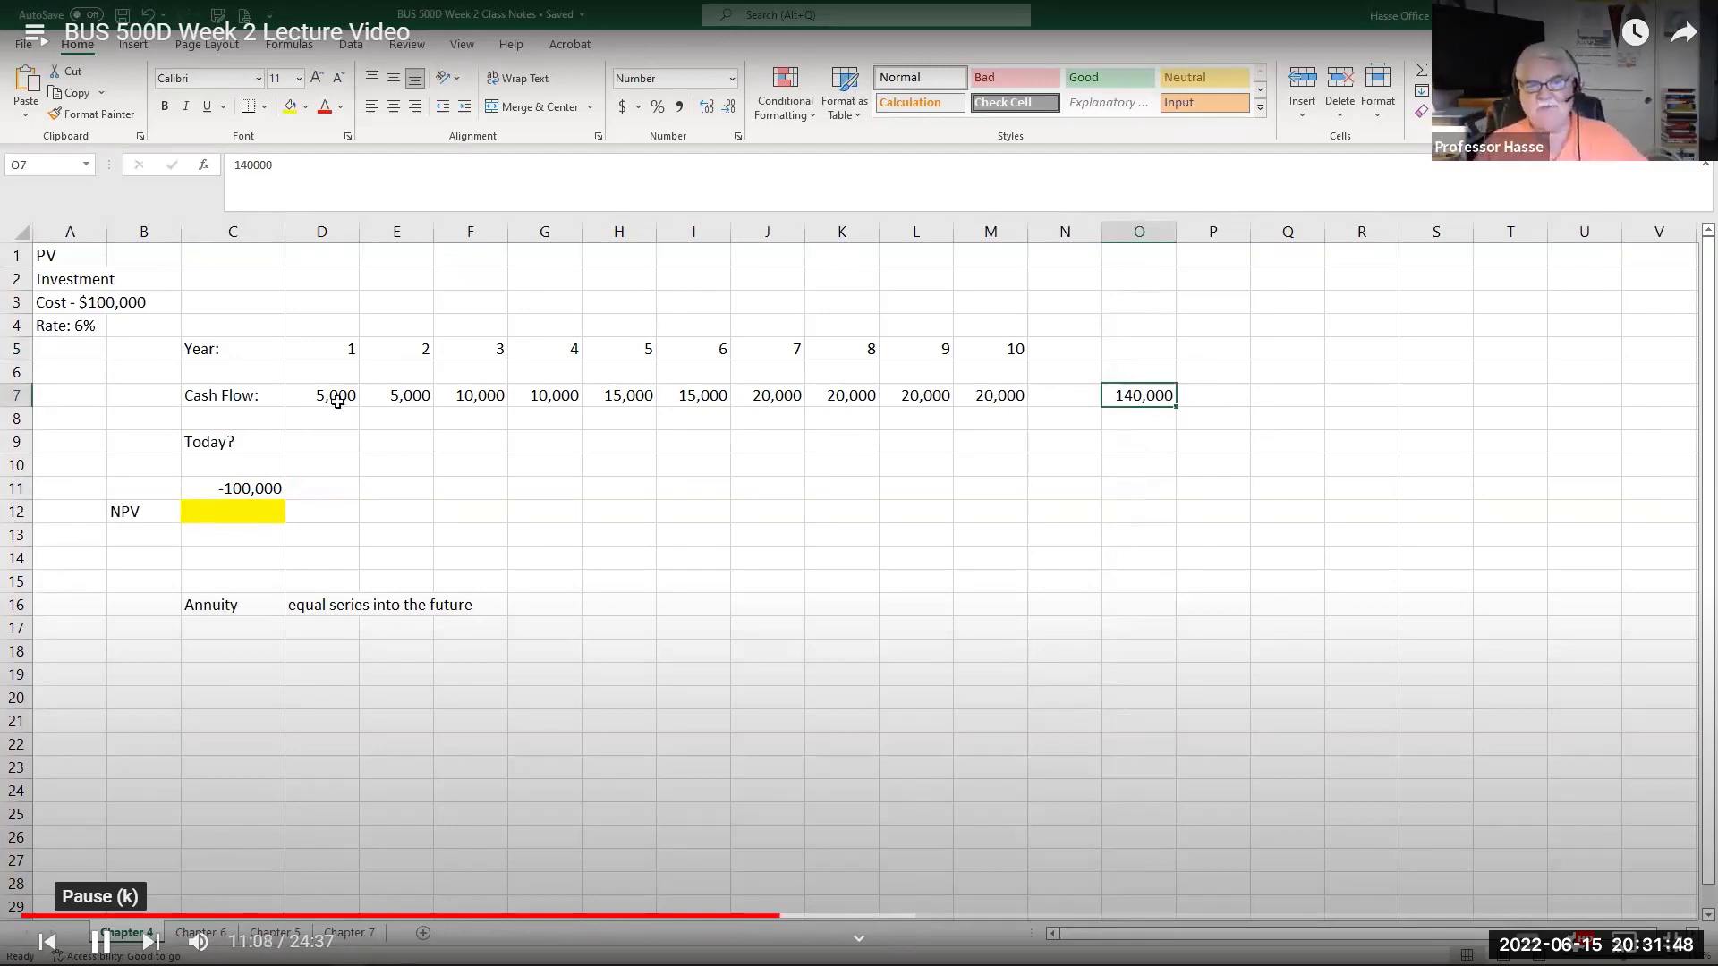
pyautogui.moveTo(339, 394); pyautogui.dragTo(960, 392)
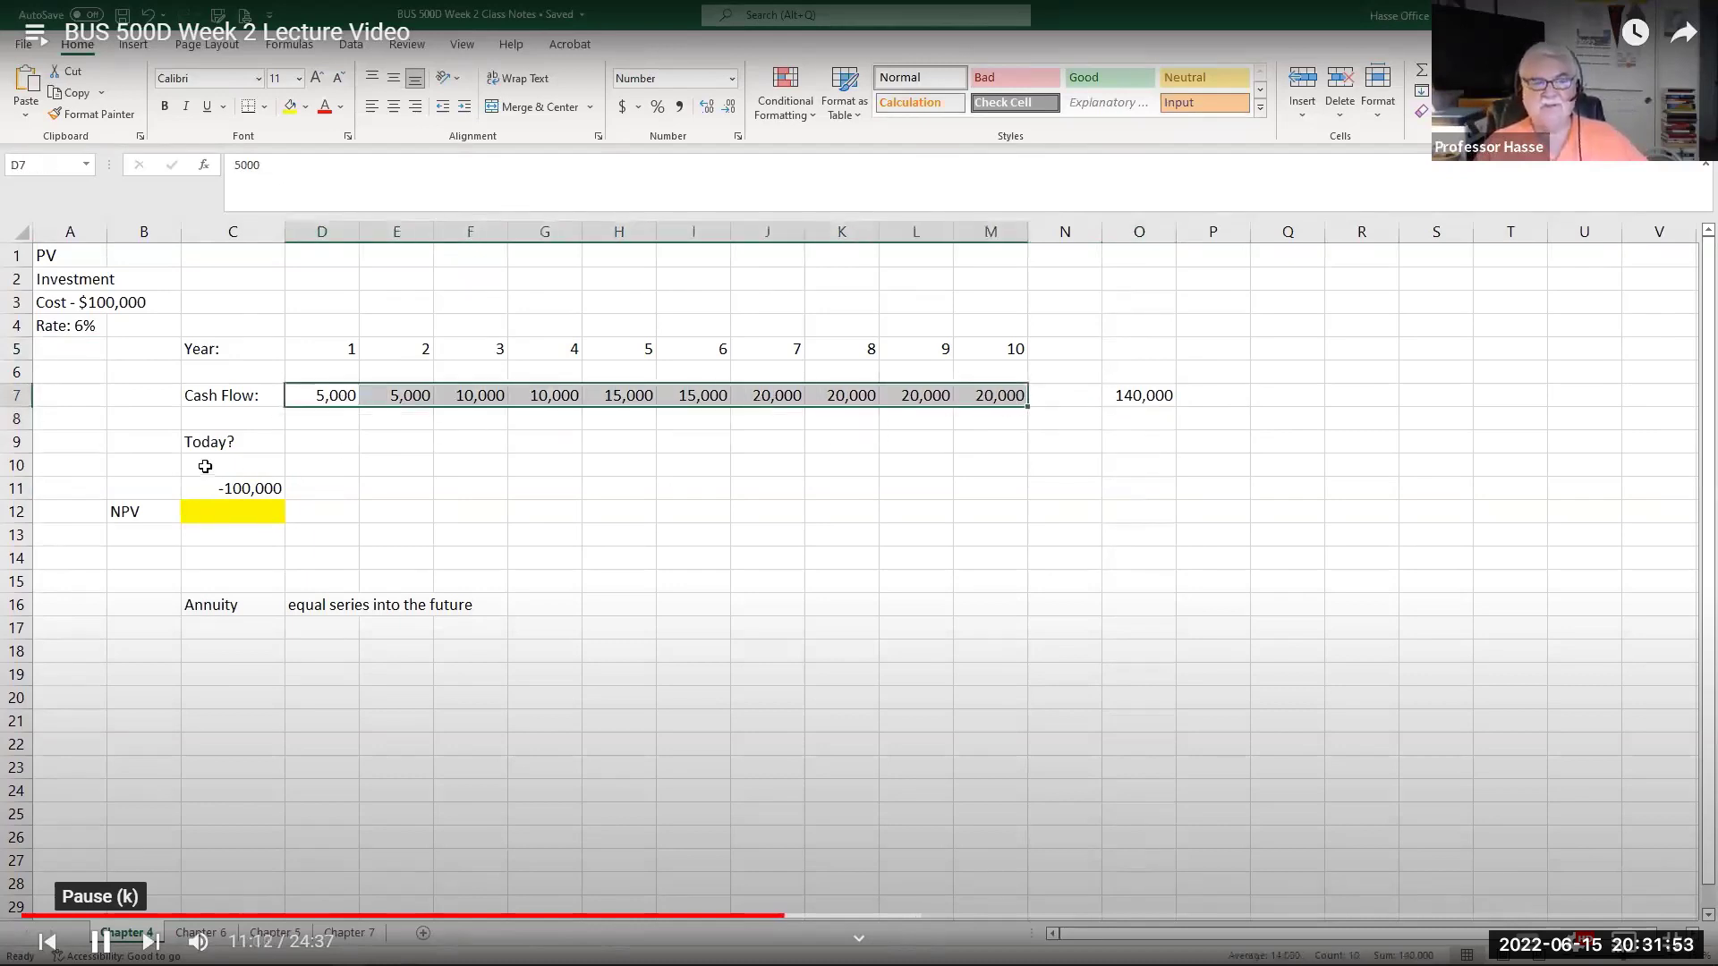
# Label cell A10 'Discounted CF' and select C10 for its value.
pyautogui.click(266, 466)
pyautogui.click(61, 464)
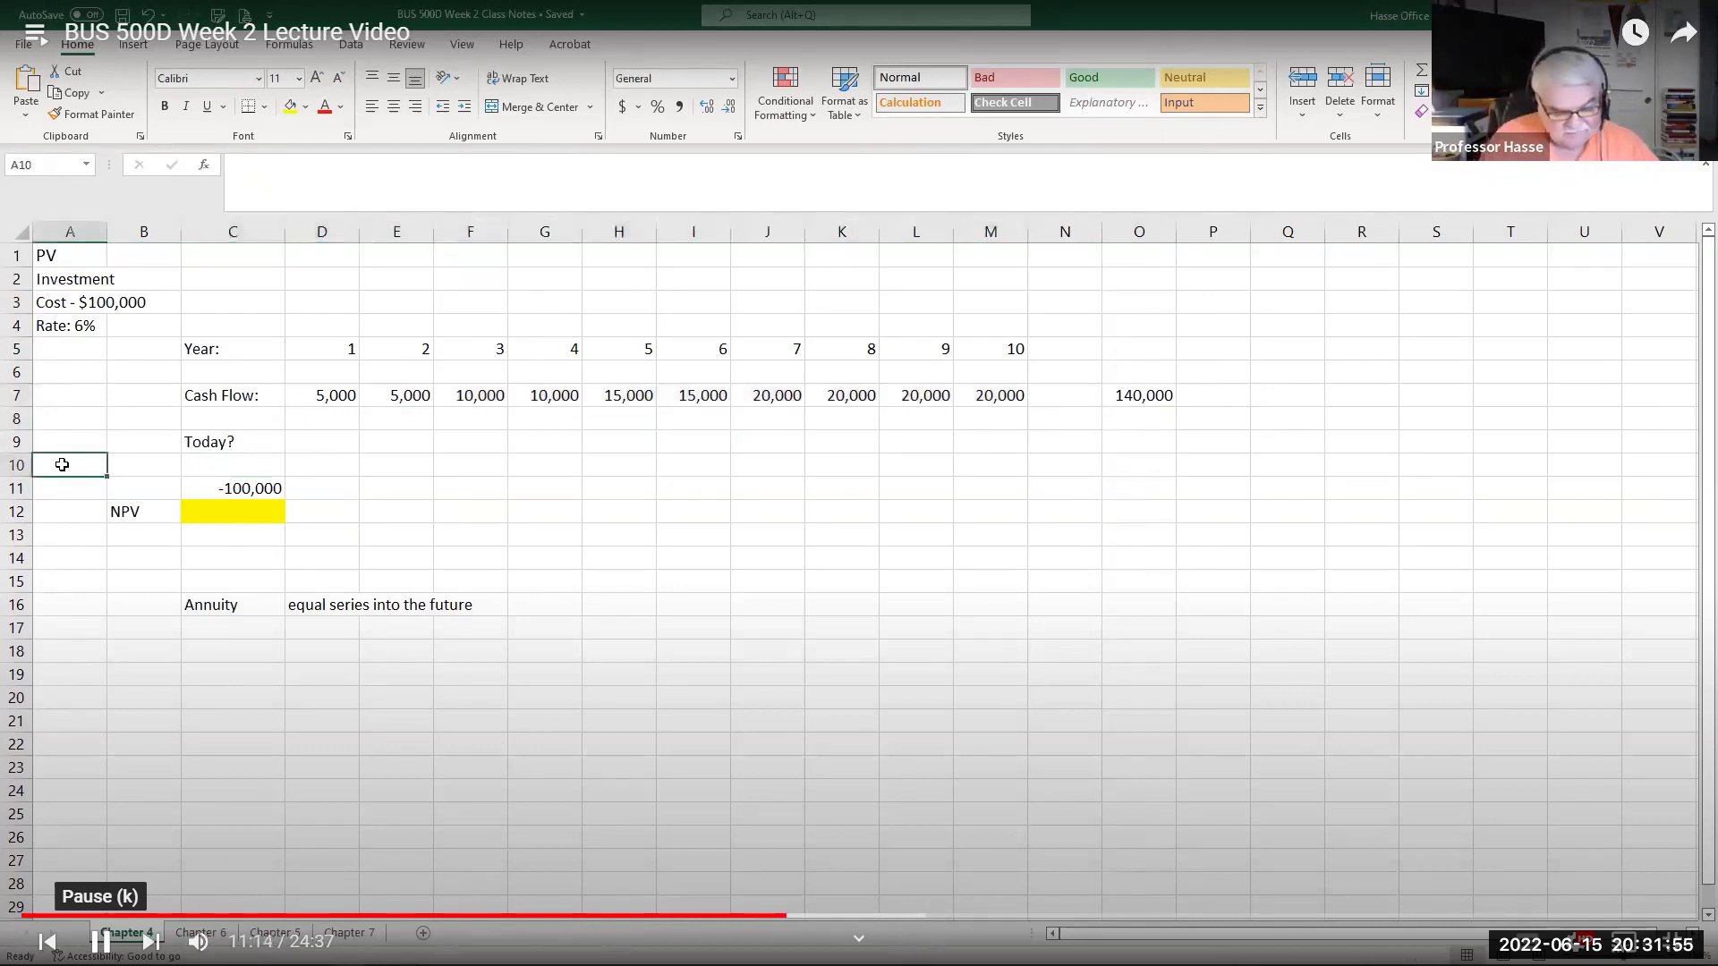
pyautogui.write('Discounted CF')
pyautogui.press('Return')
pyautogui.click(223, 459)
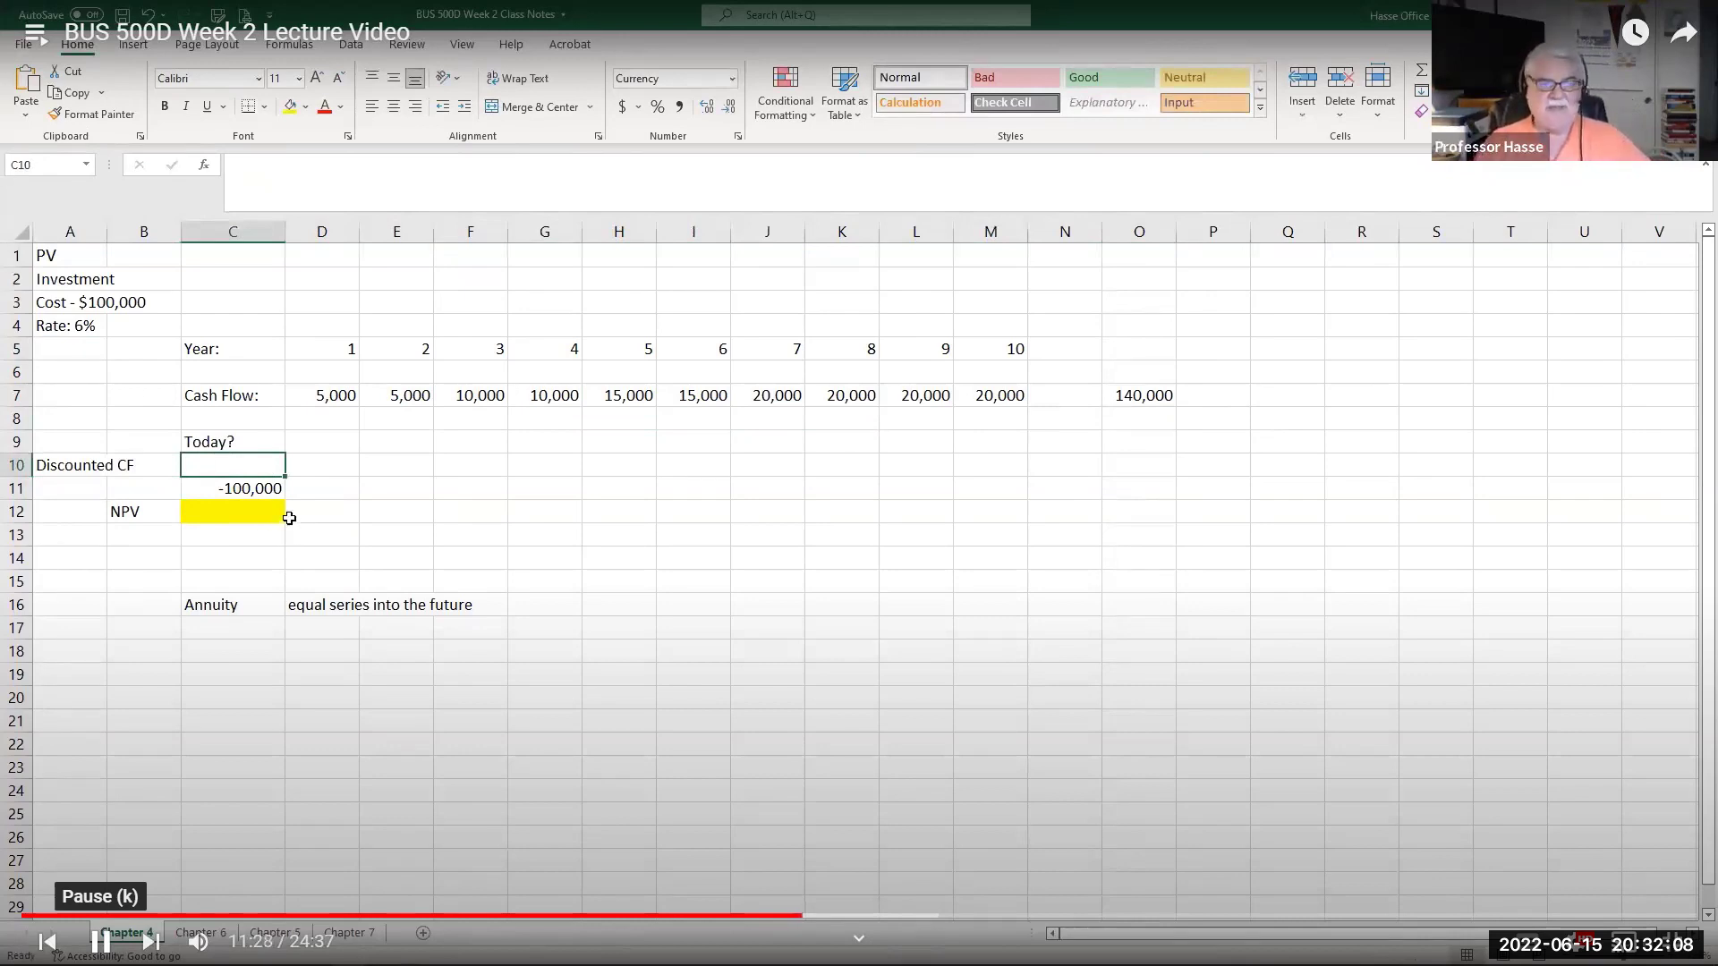
# Revisit the -100,000 cost, the 6% rate and the yearly cash flows, returning to C10.
pyautogui.click(248, 491)
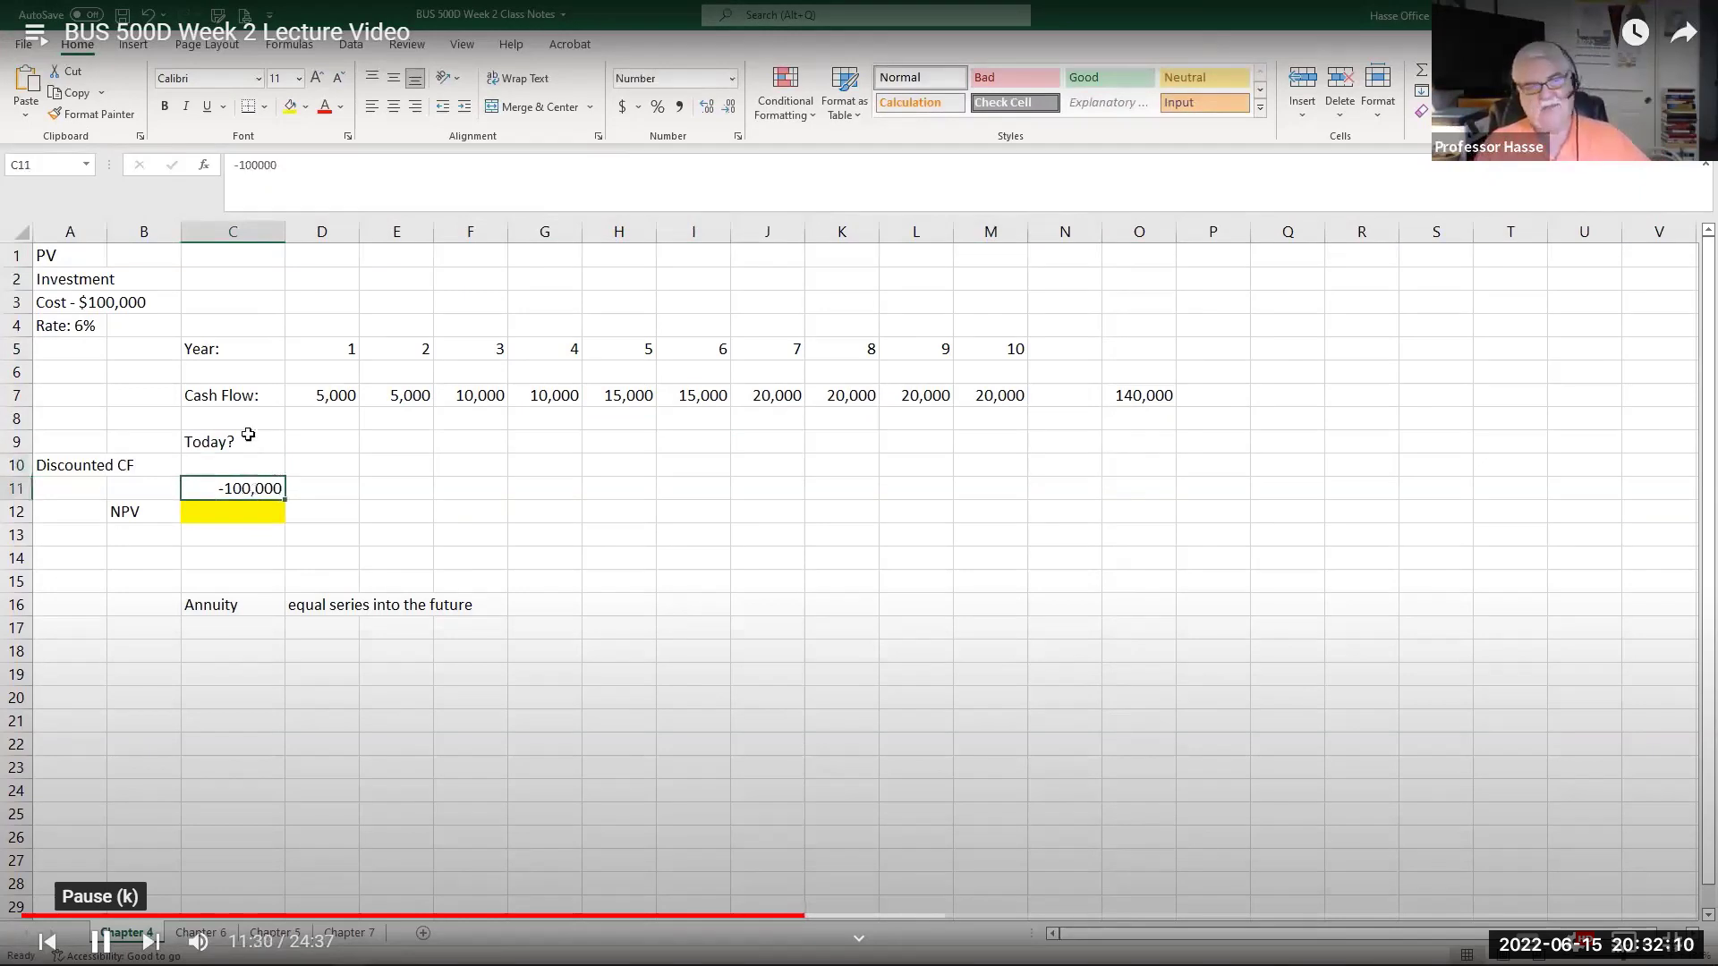
pyautogui.click(65, 326)
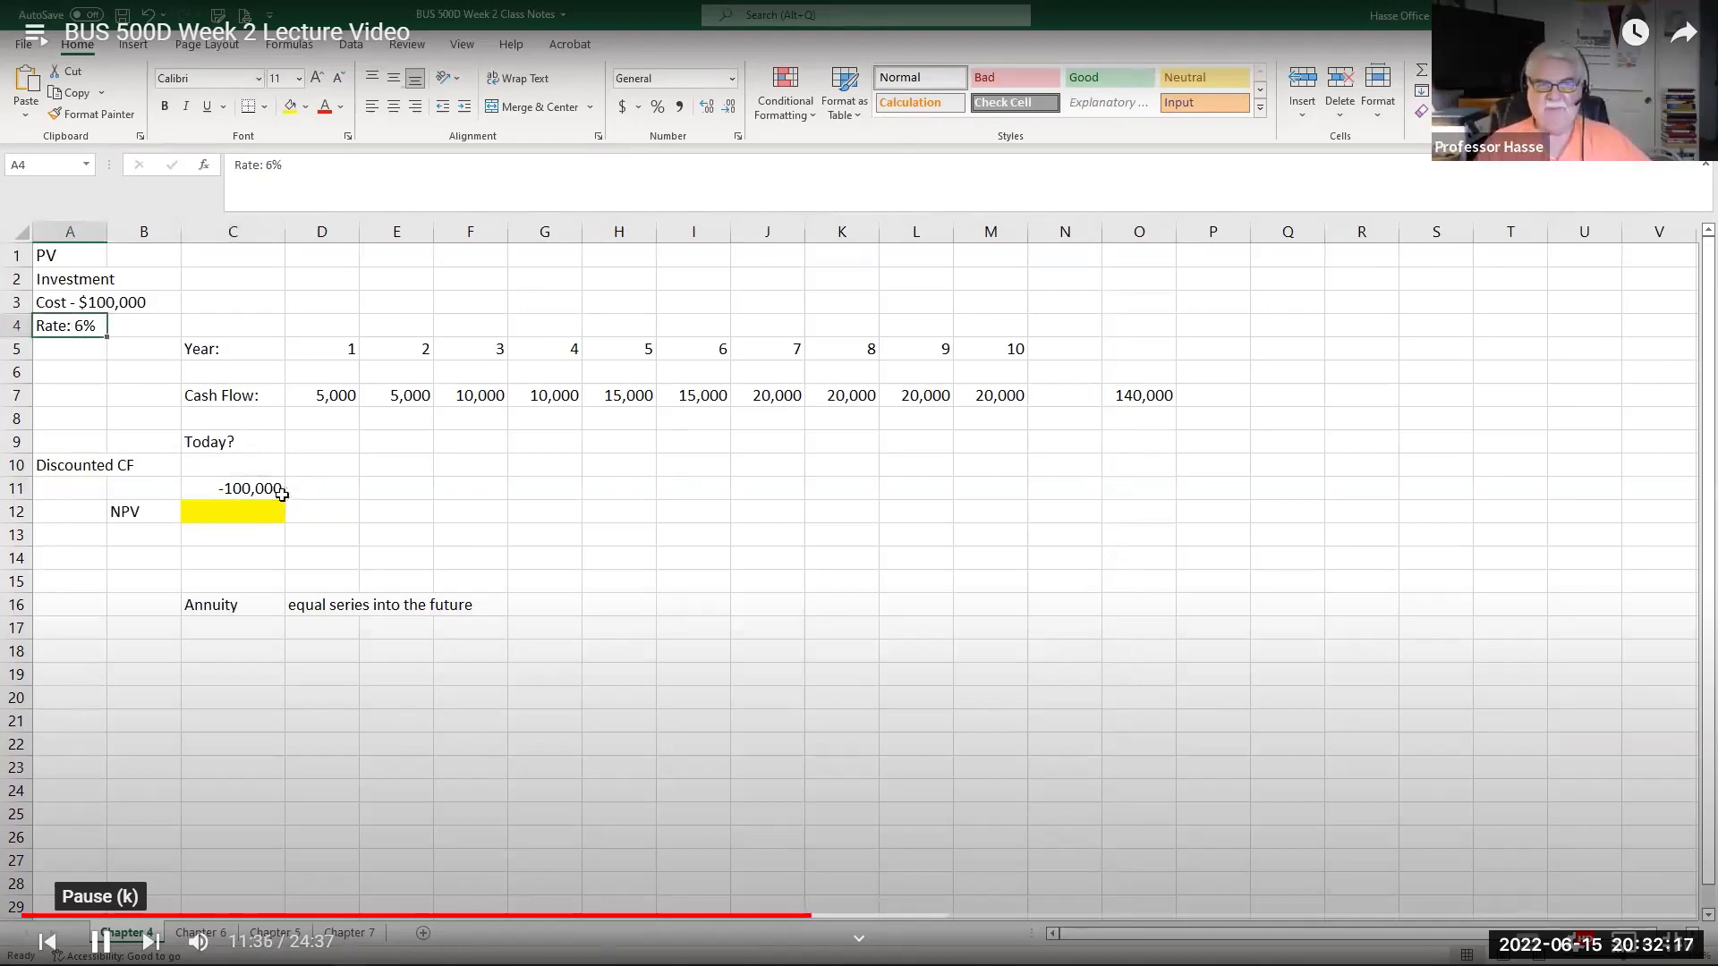
pyautogui.click(340, 394)
pyautogui.moveTo(339, 394); pyautogui.dragTo(961, 401)
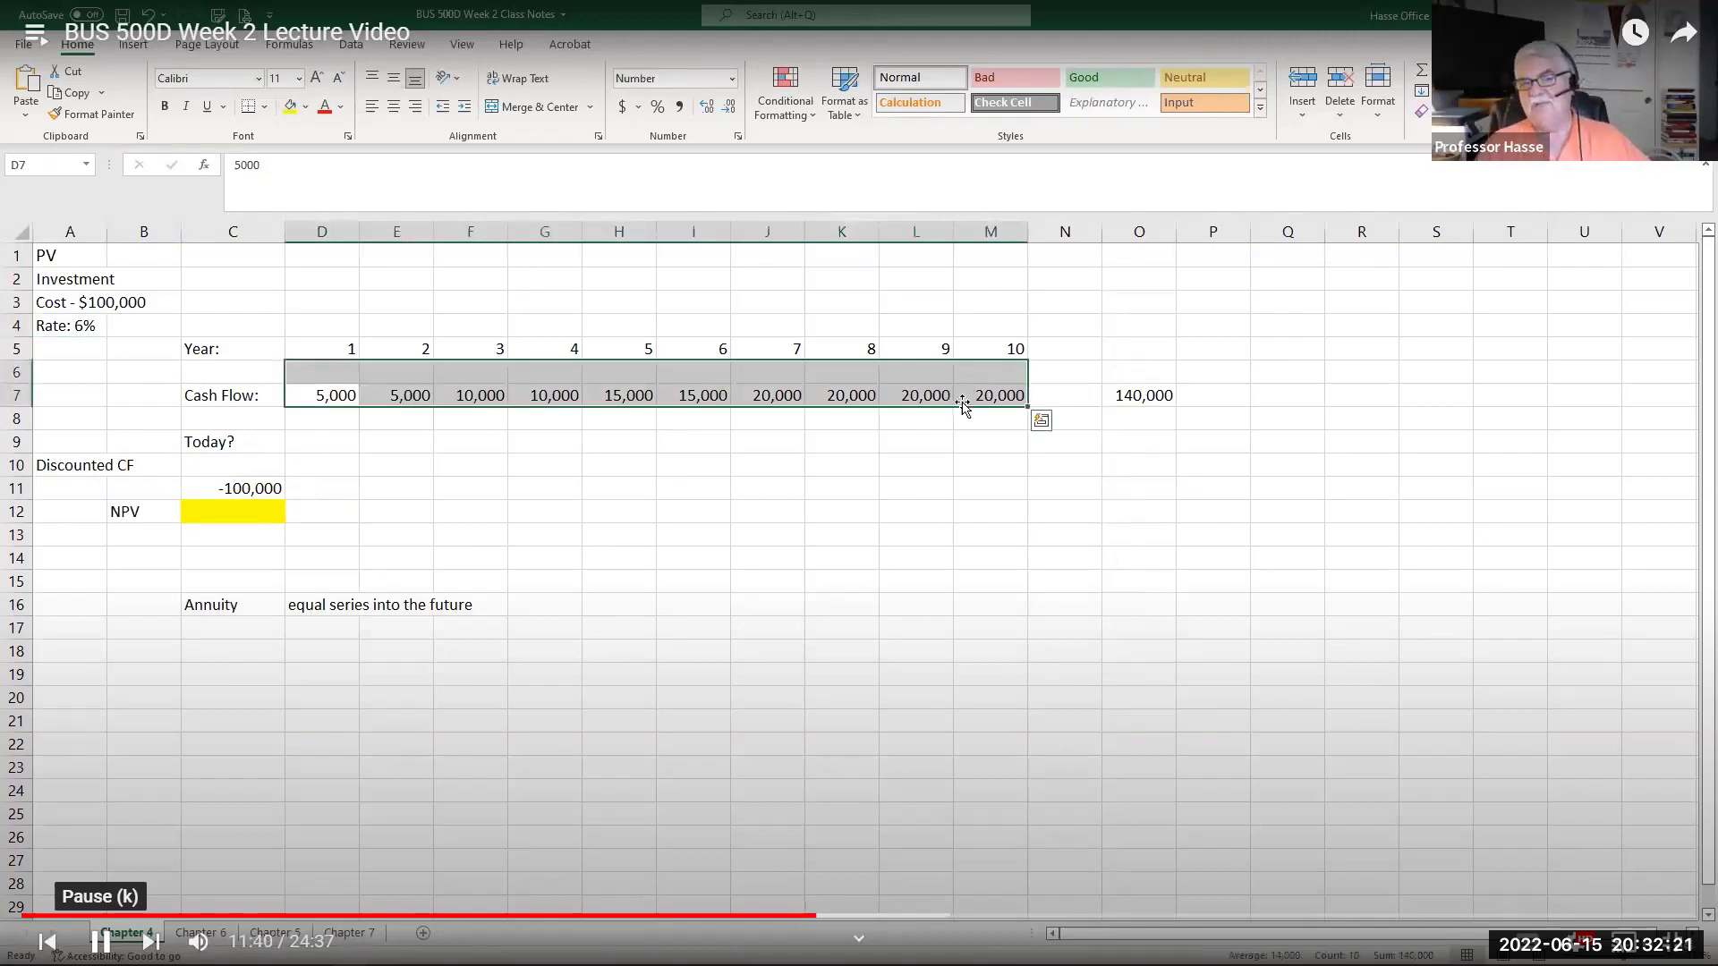
pyautogui.click(954, 462)
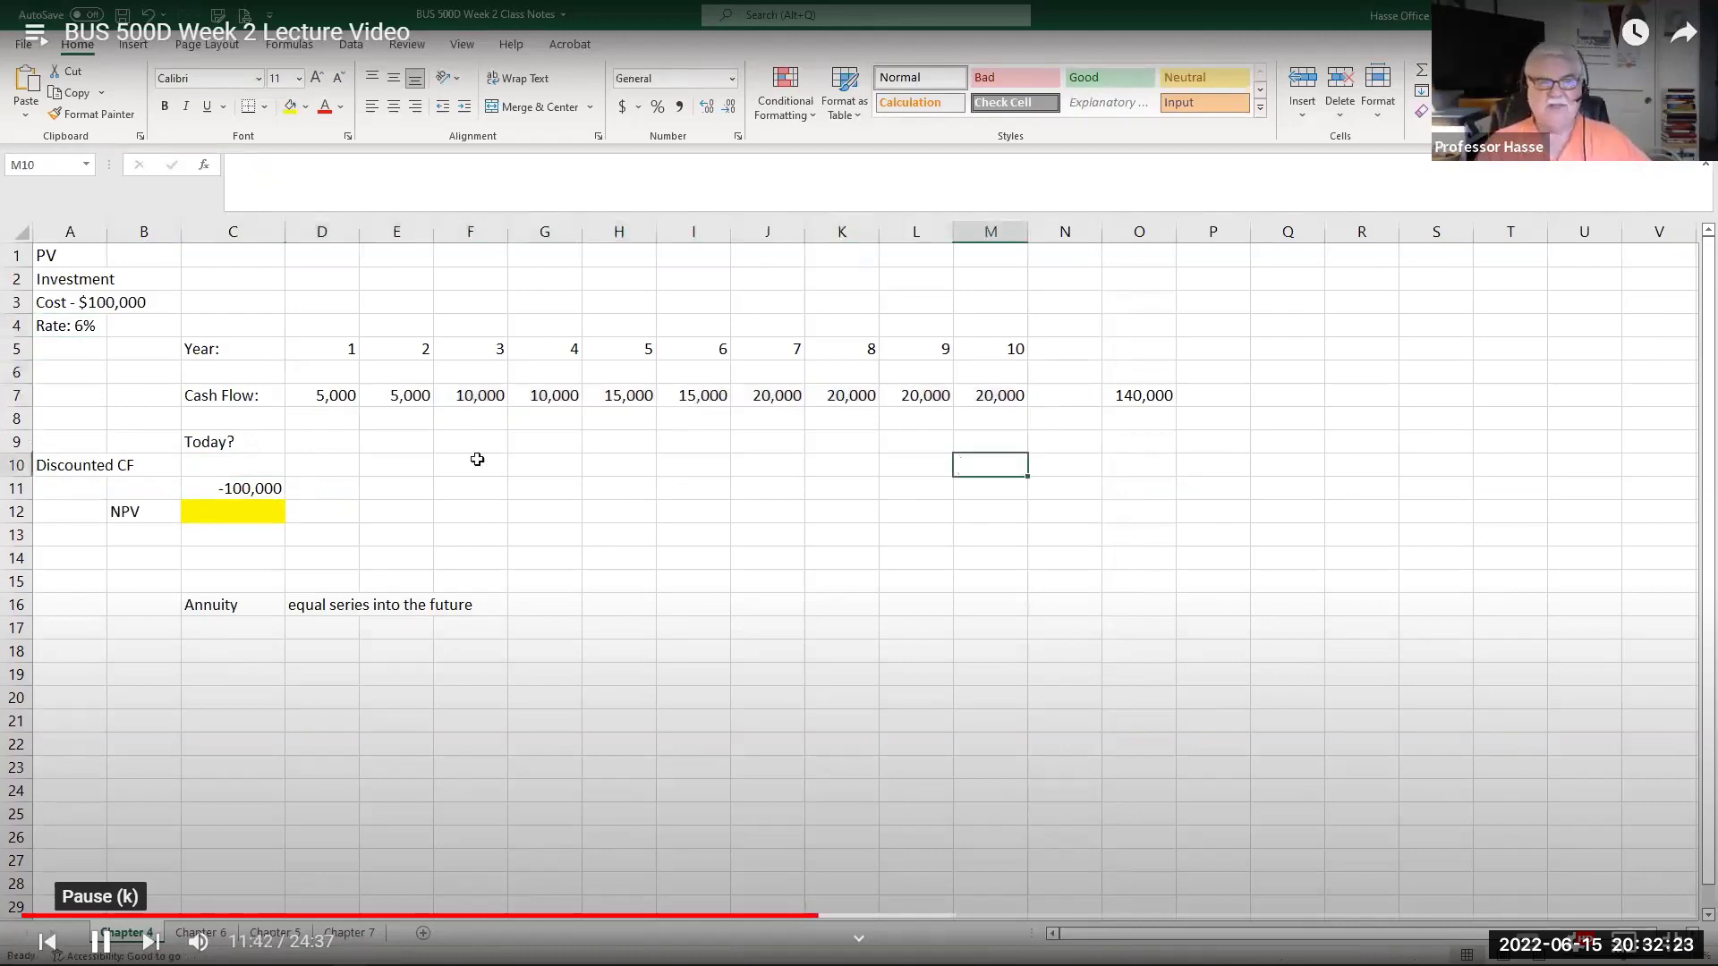
pyautogui.click(251, 460)
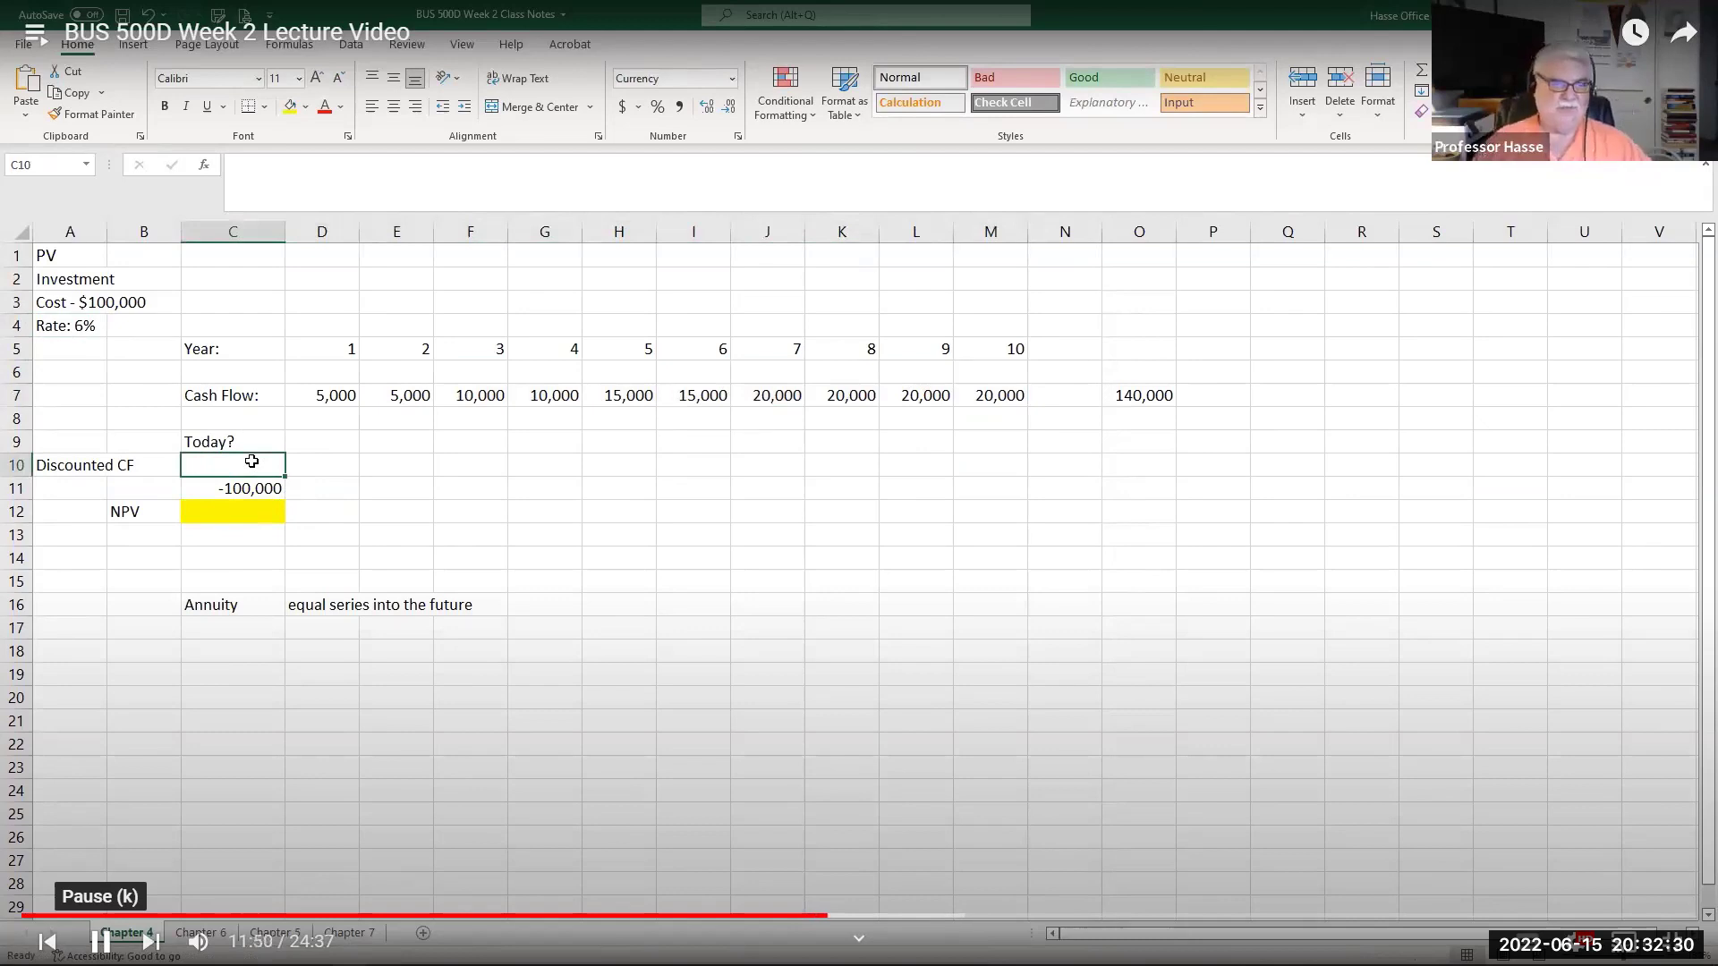
pyautogui.click(289, 47)
# Insert the NPV function into C10 from the Financial function category.
pyautogui.click(29, 94)
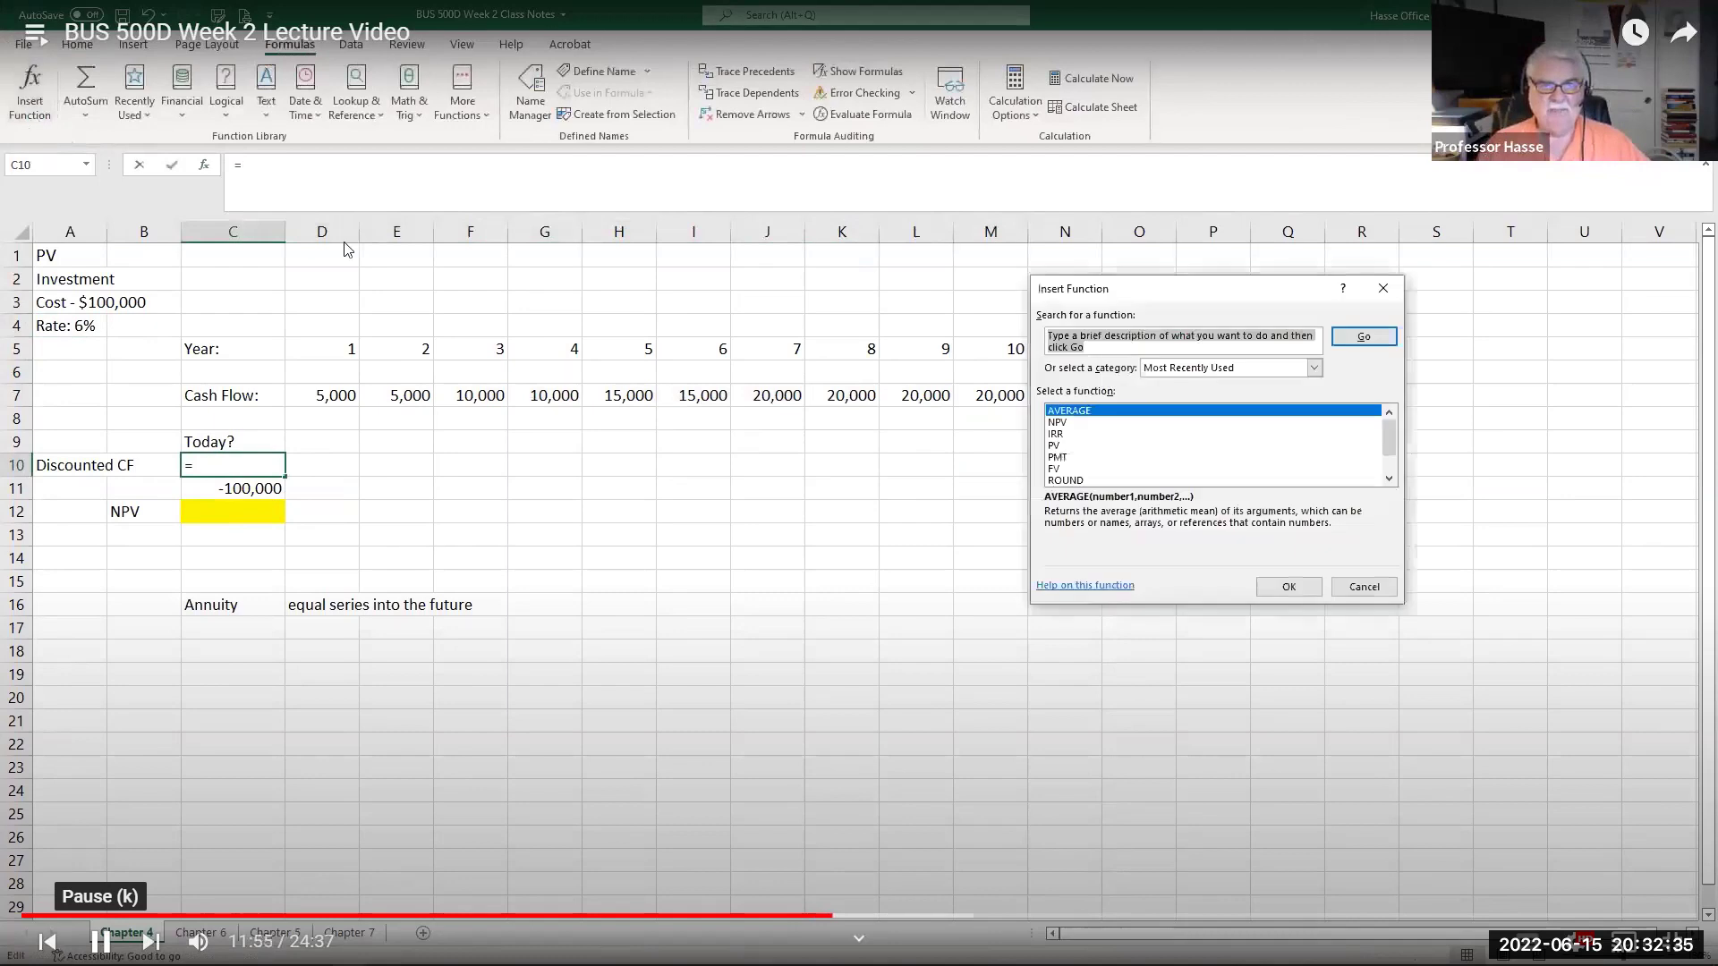
pyautogui.click(1313, 368)
pyautogui.click(1195, 409)
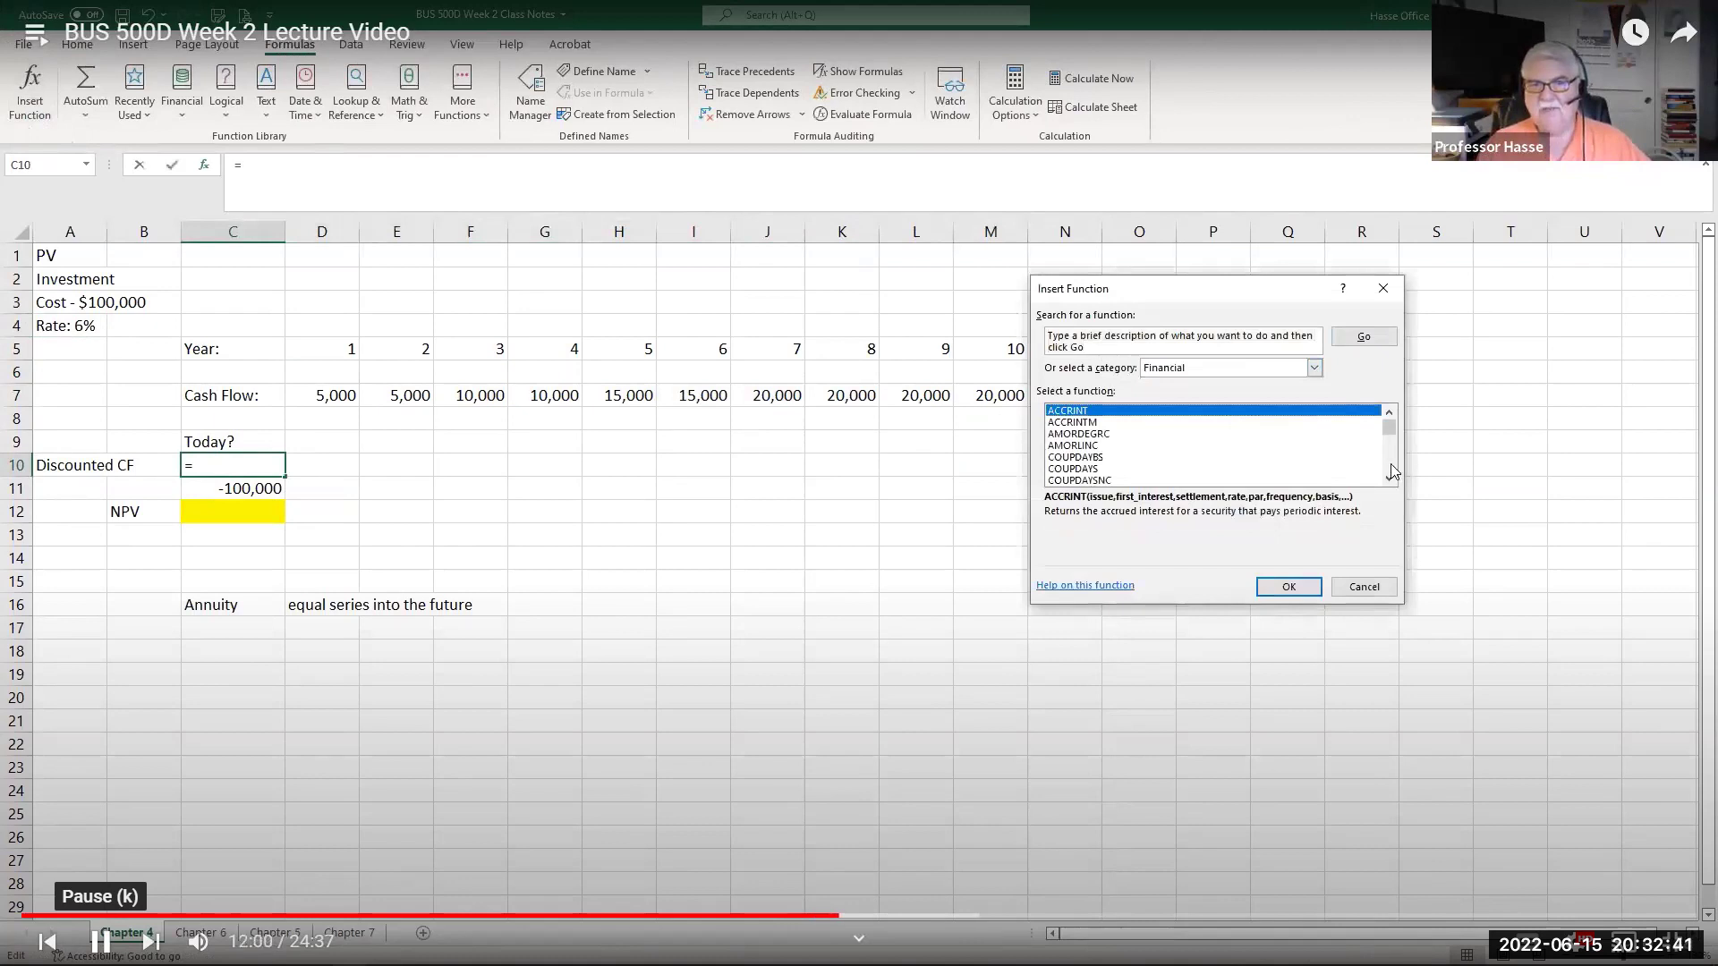
pyautogui.scroll(-6, 1392, 471)
pyautogui.scroll(-2, 1392, 472)
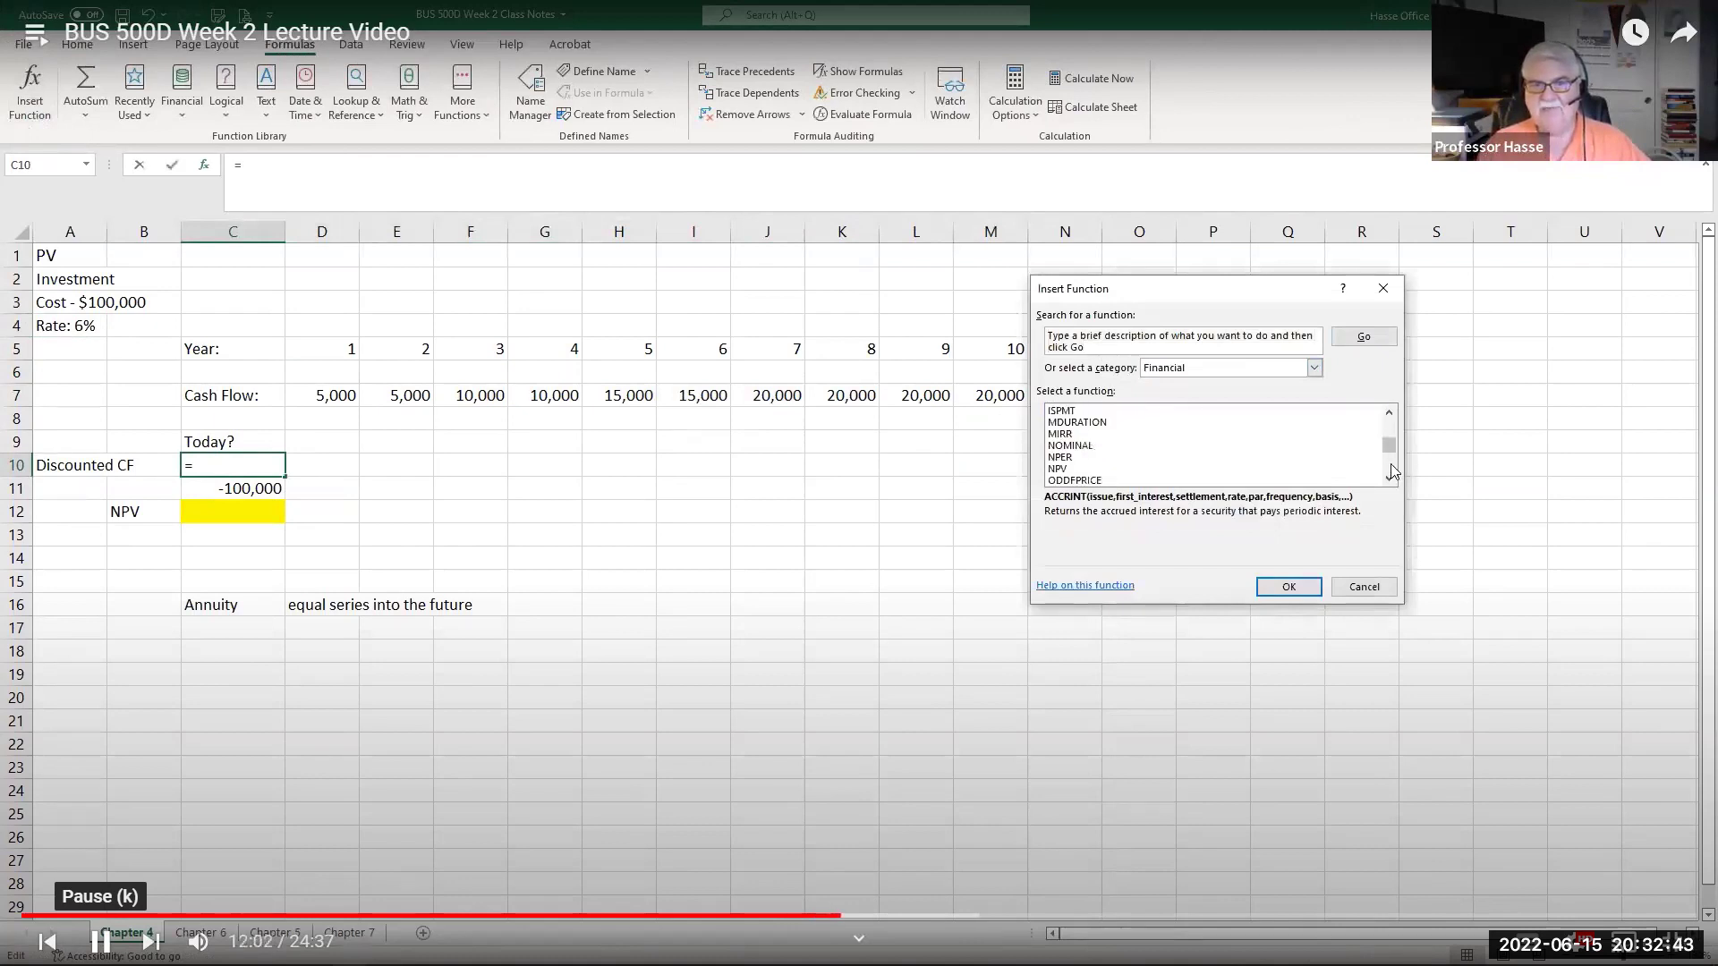
pyautogui.click(1070, 473)
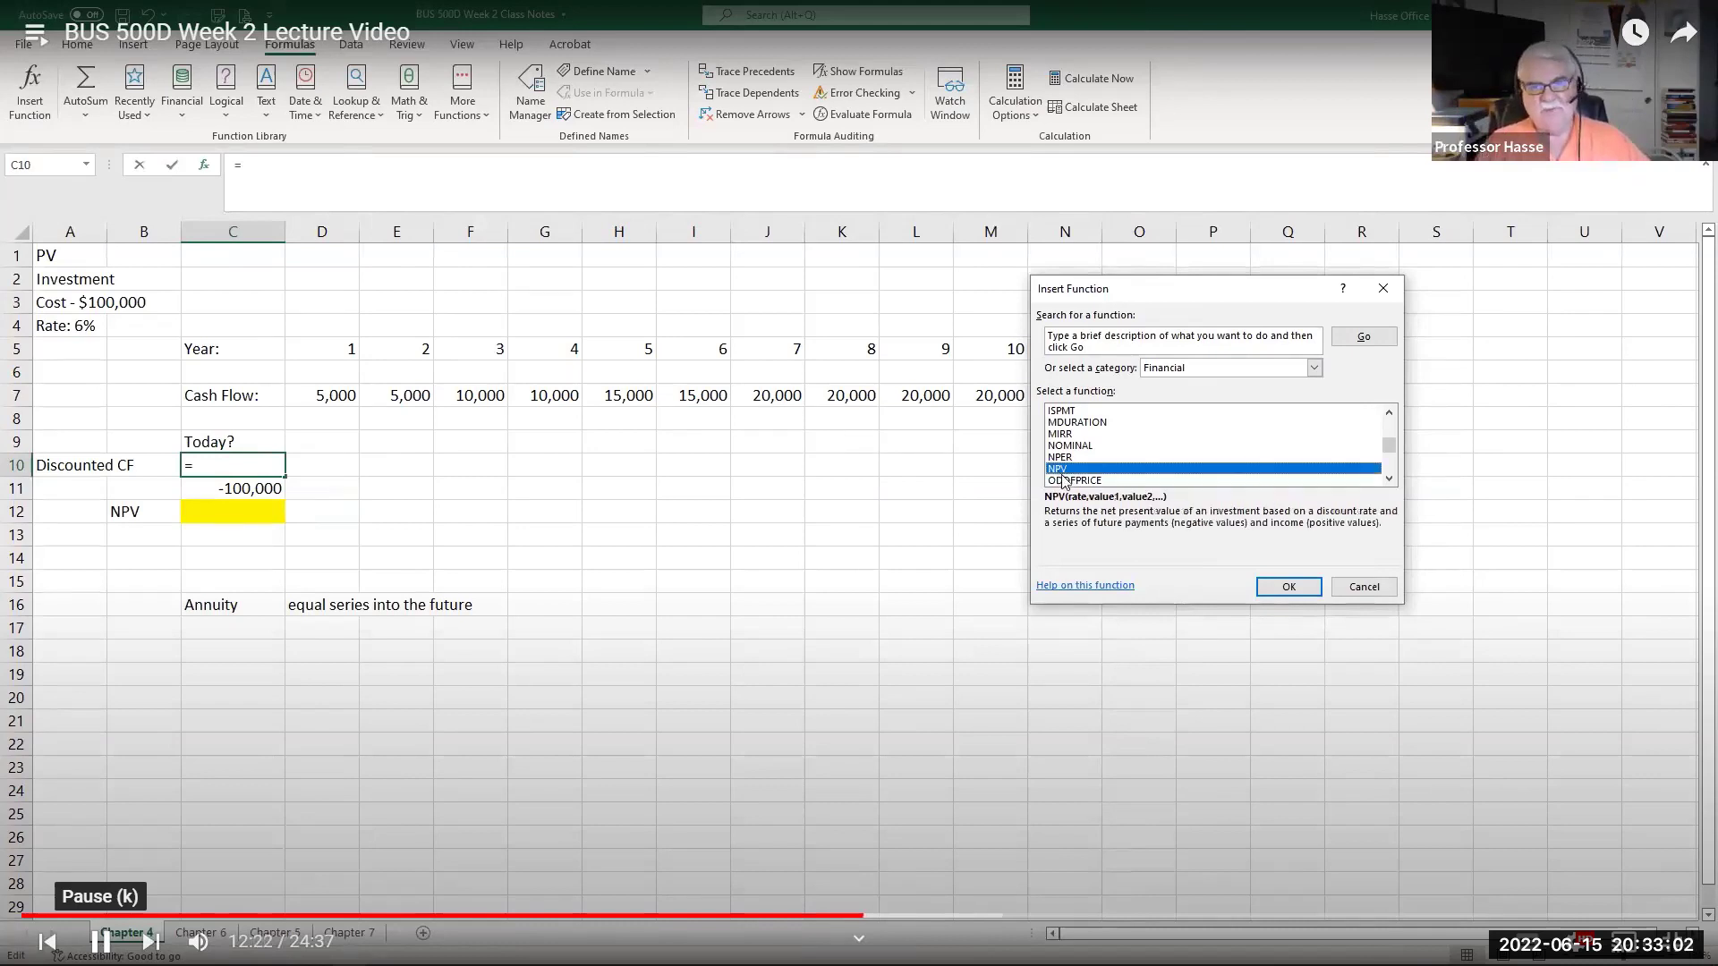
pyautogui.click(1288, 587)
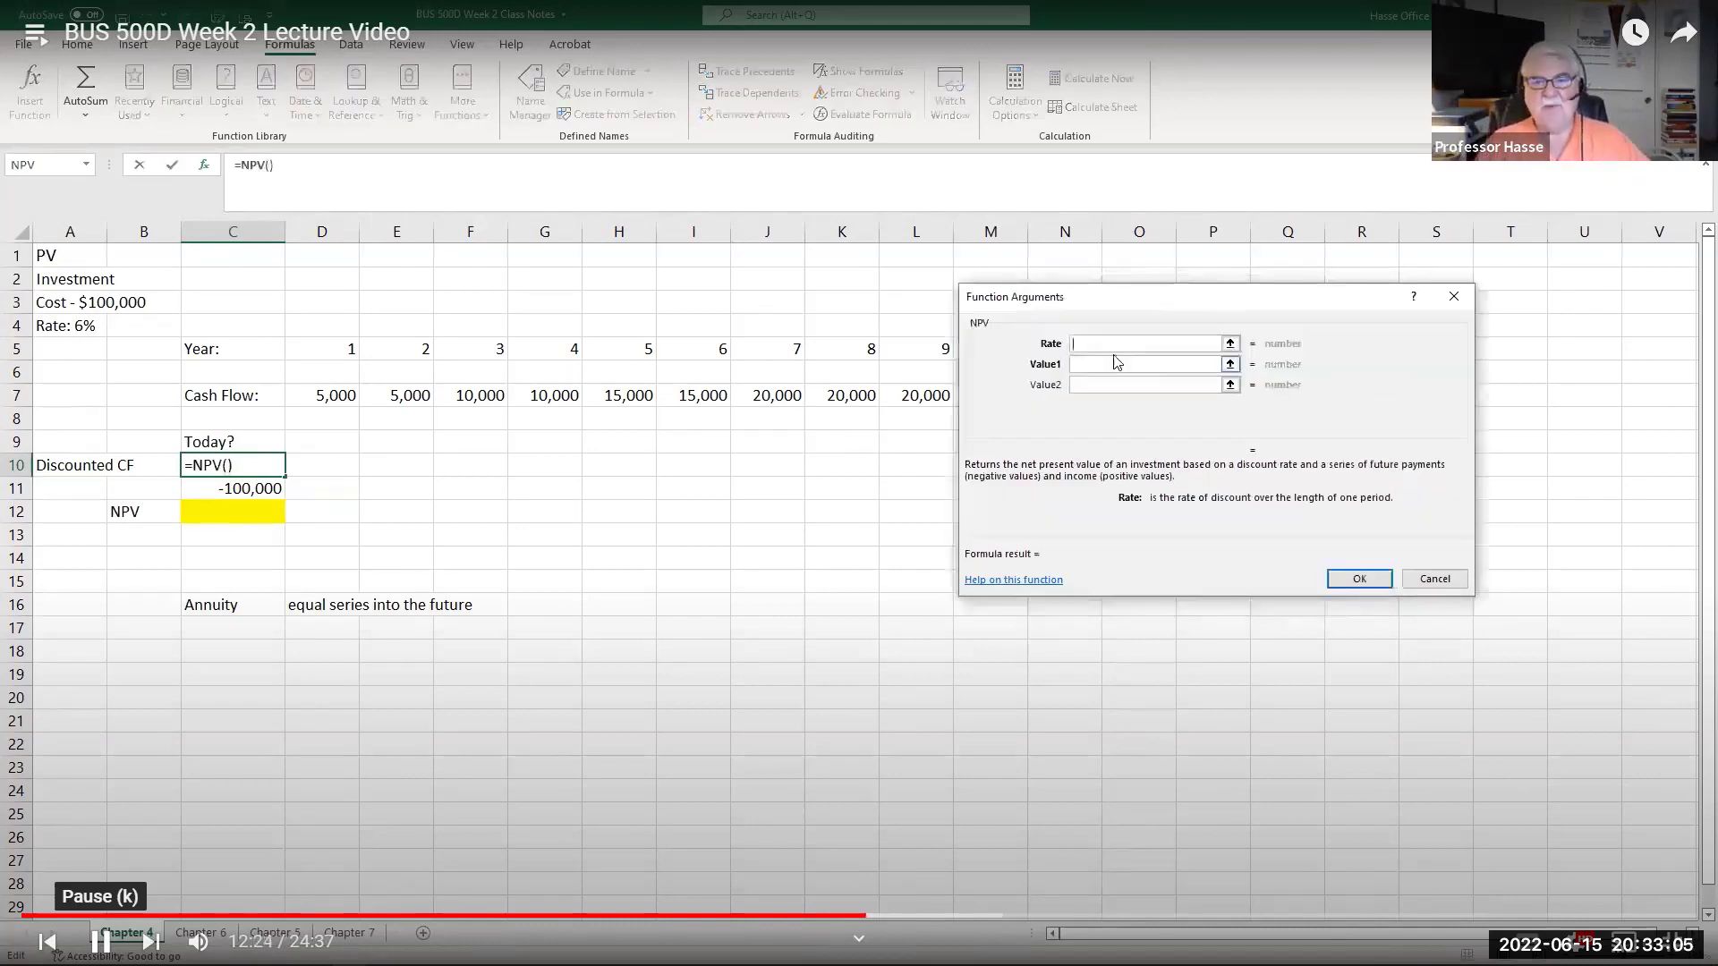
# Give NPV a 6% rate and values D7:M7, producing $96,122.63.
pyautogui.write('6%')
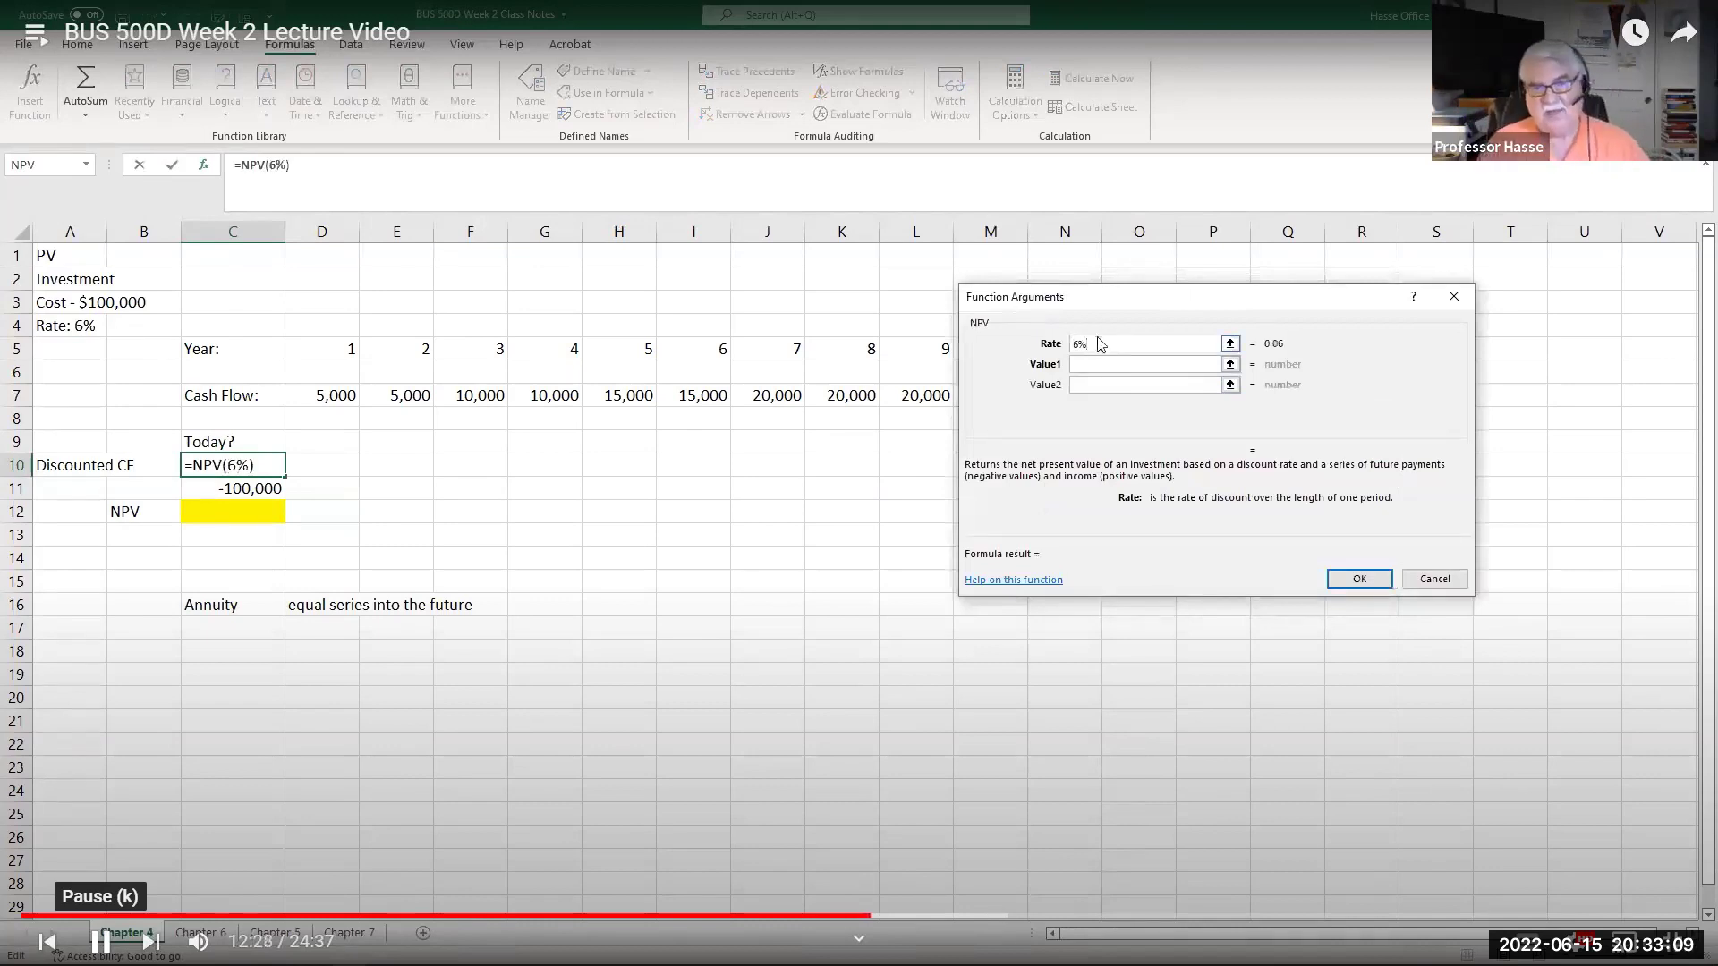
pyautogui.click(1088, 364)
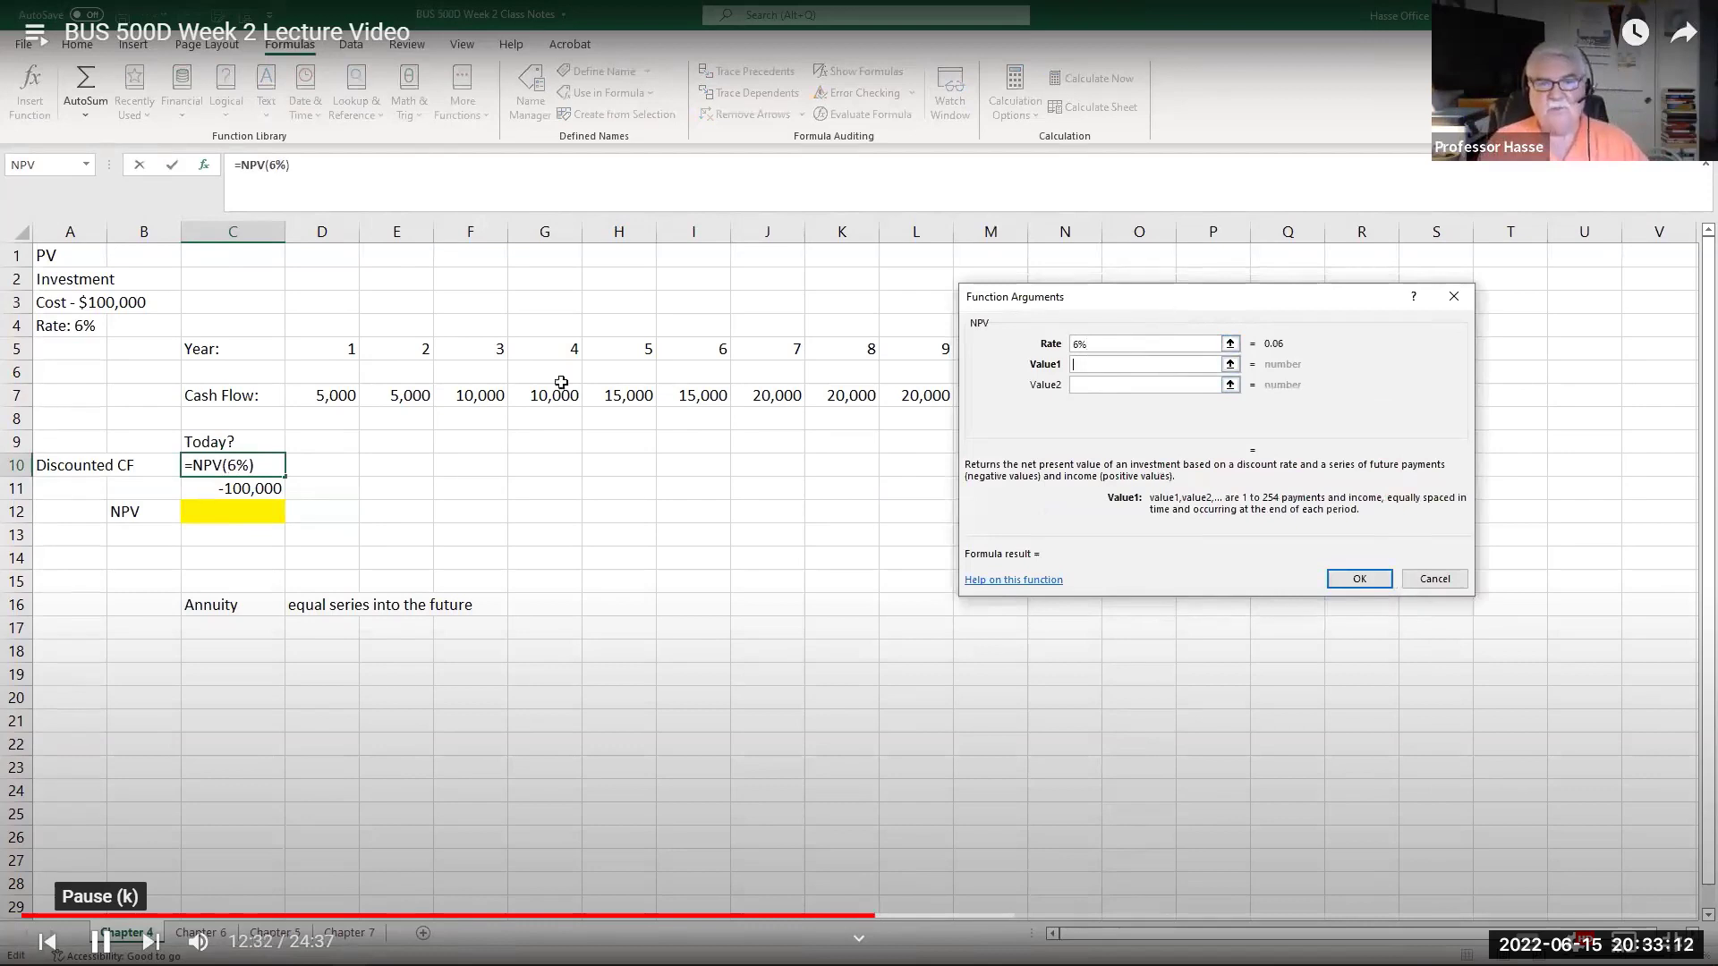
pyautogui.moveTo(1165, 474); pyautogui.dragTo(1165, 649)
pyautogui.click(347, 395)
pyautogui.keyDown('shift'); pyautogui.click(967, 394); pyautogui.keyUp('shift')
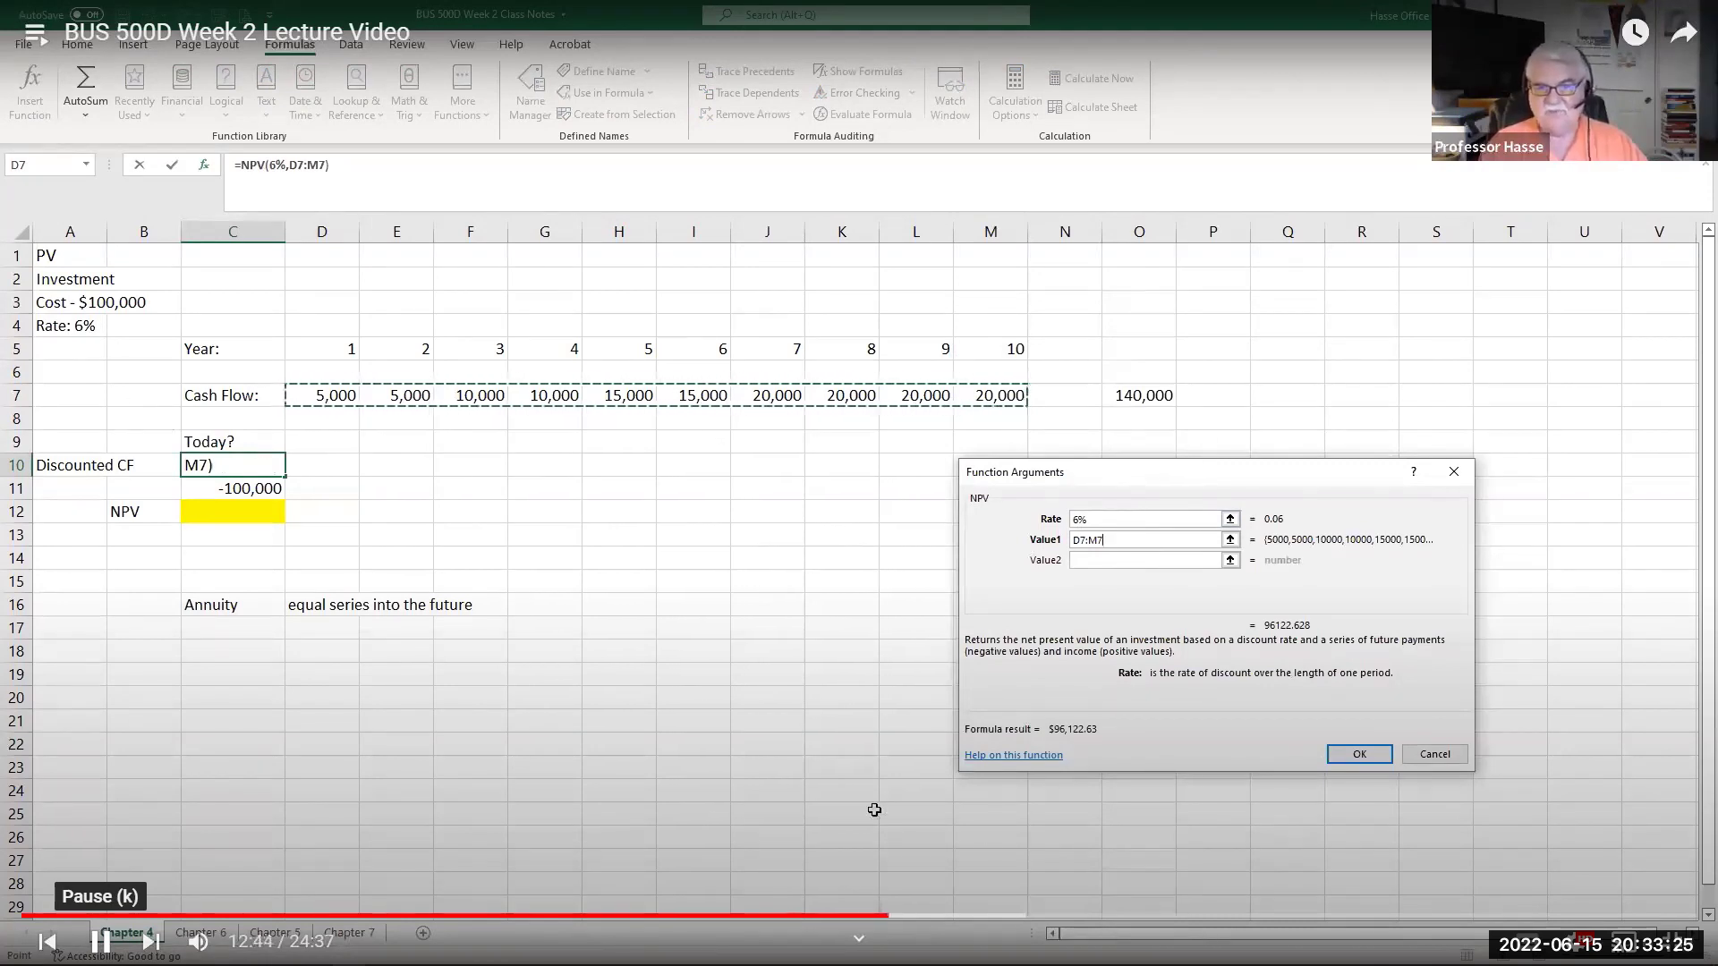
pyautogui.click(1351, 754)
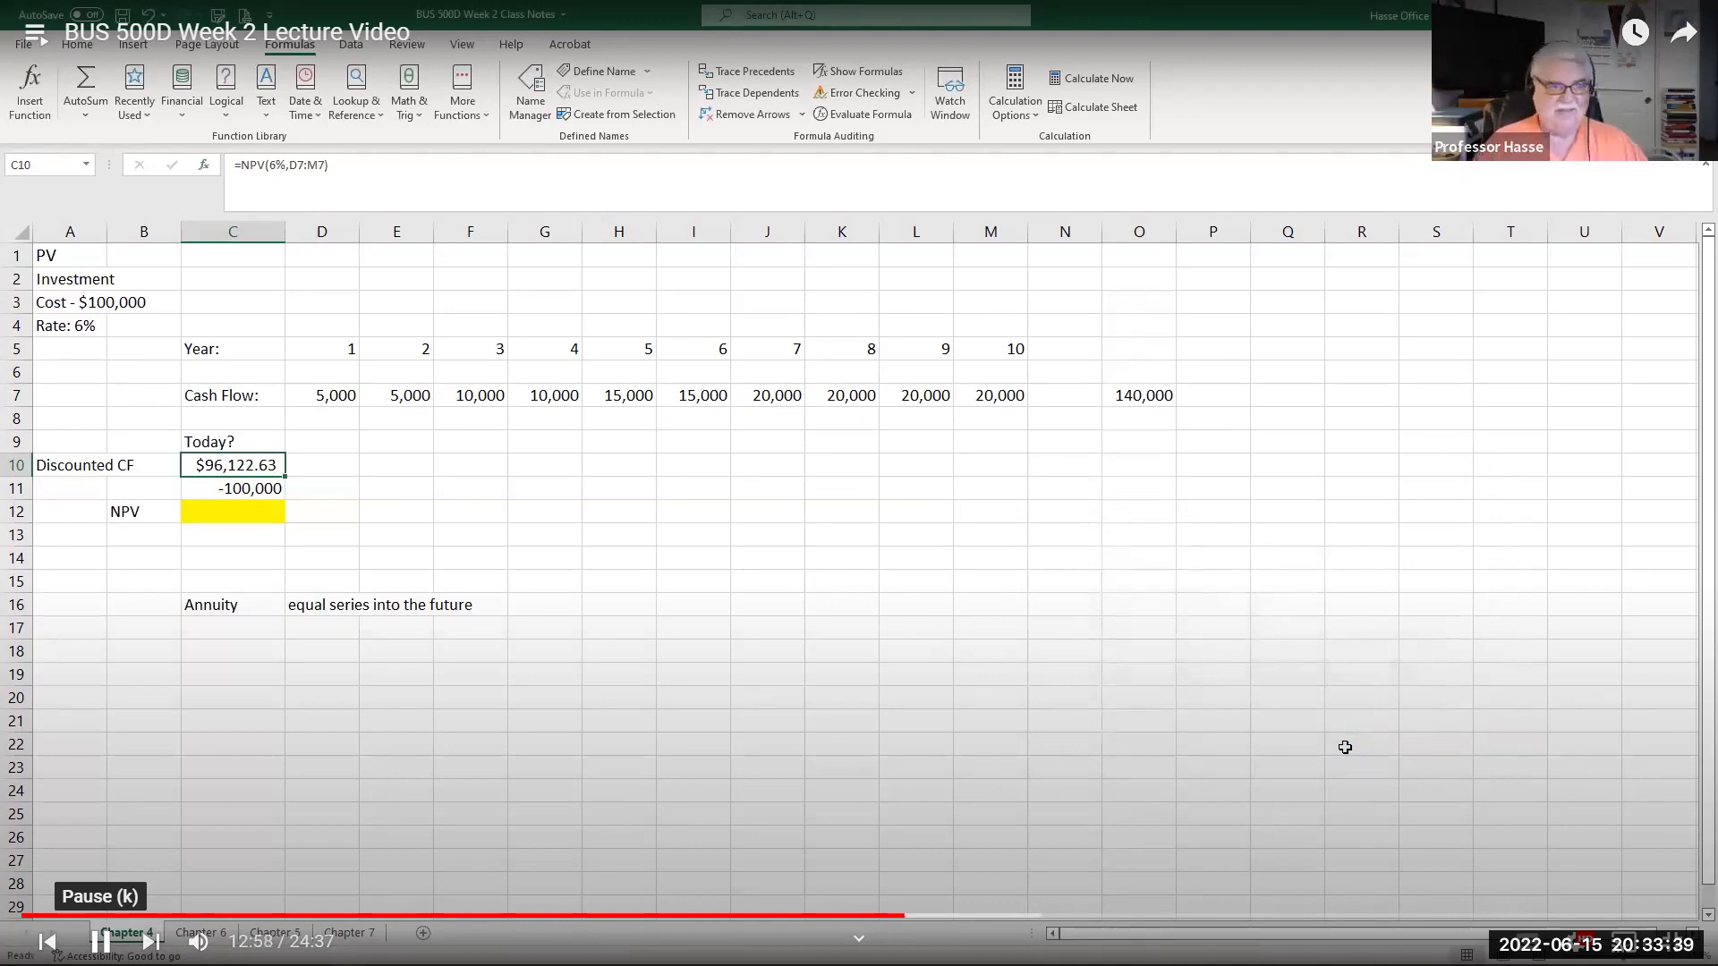
# Enter =C11+C10 in C12 to get a net present value of ($3,877.37).
pyautogui.click(232, 513)
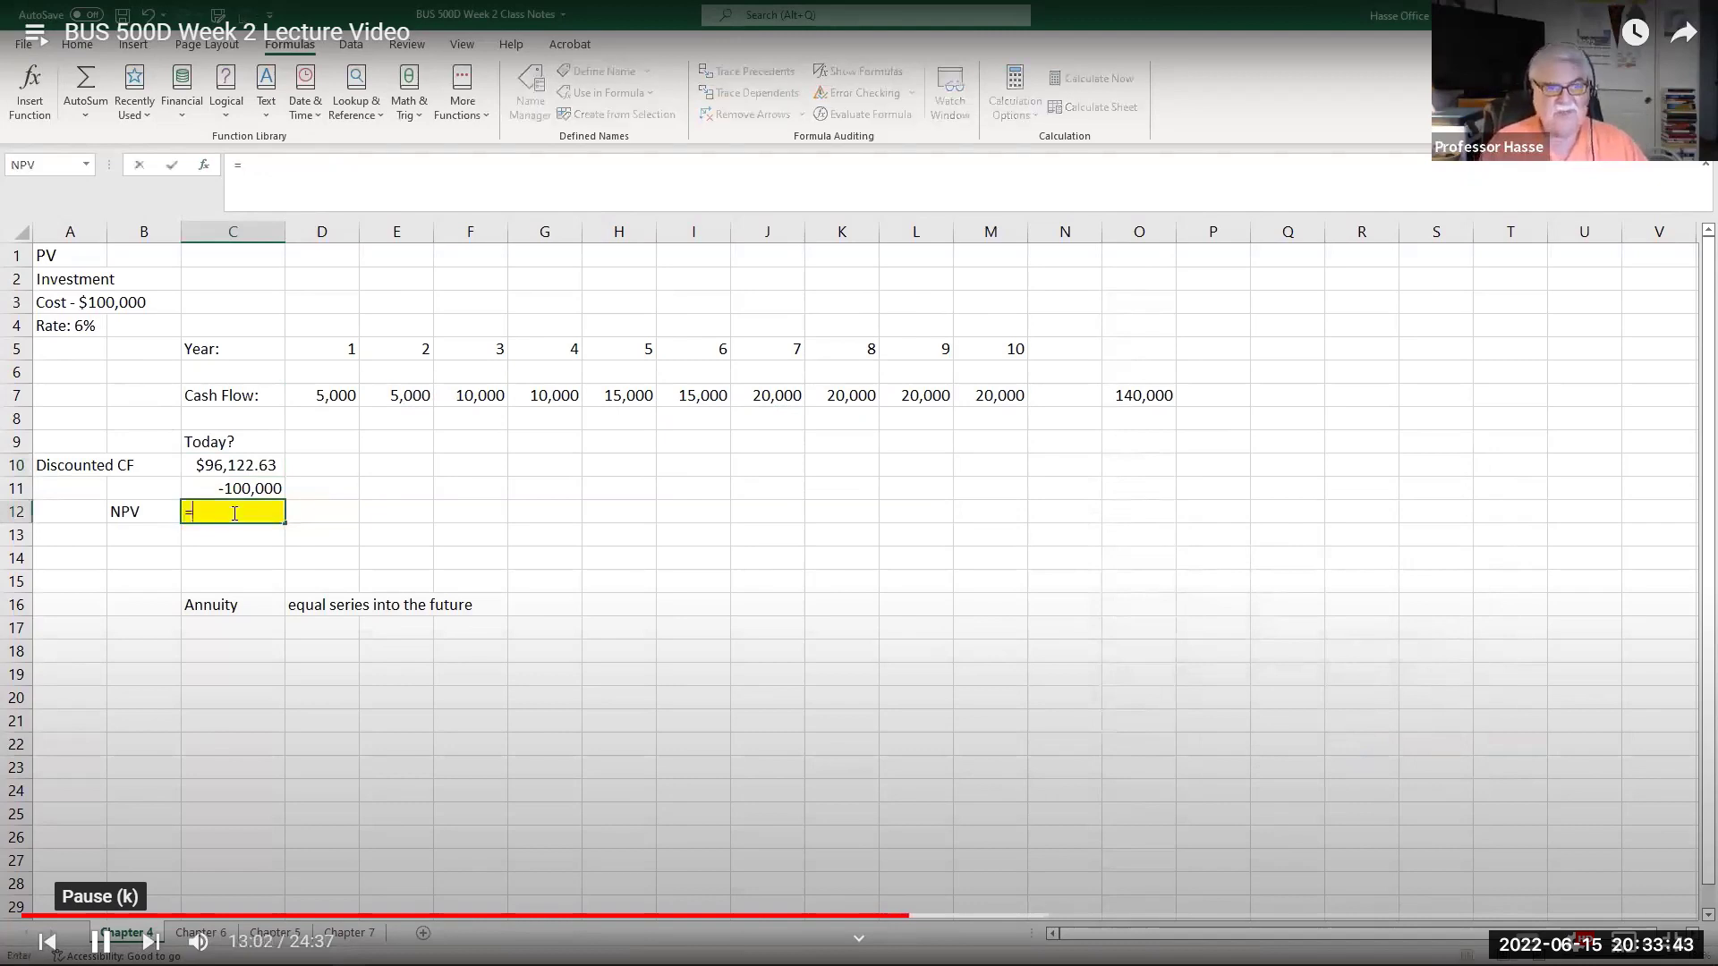
pyautogui.click(248, 483)
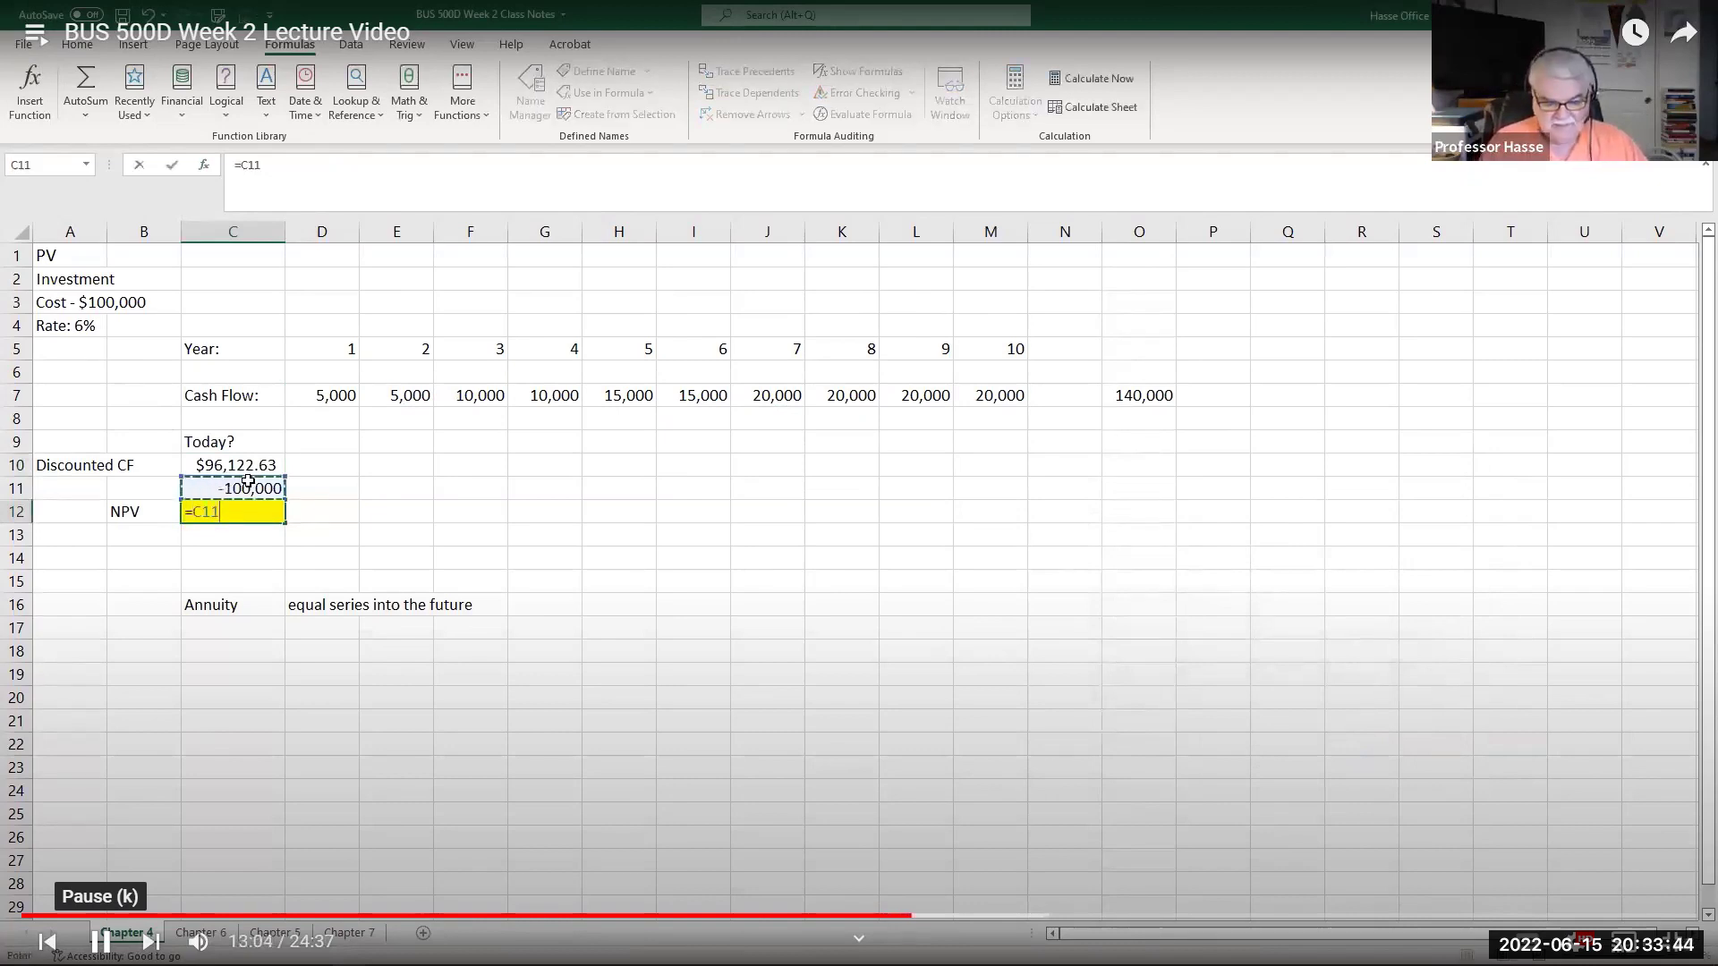
pyautogui.write('+')
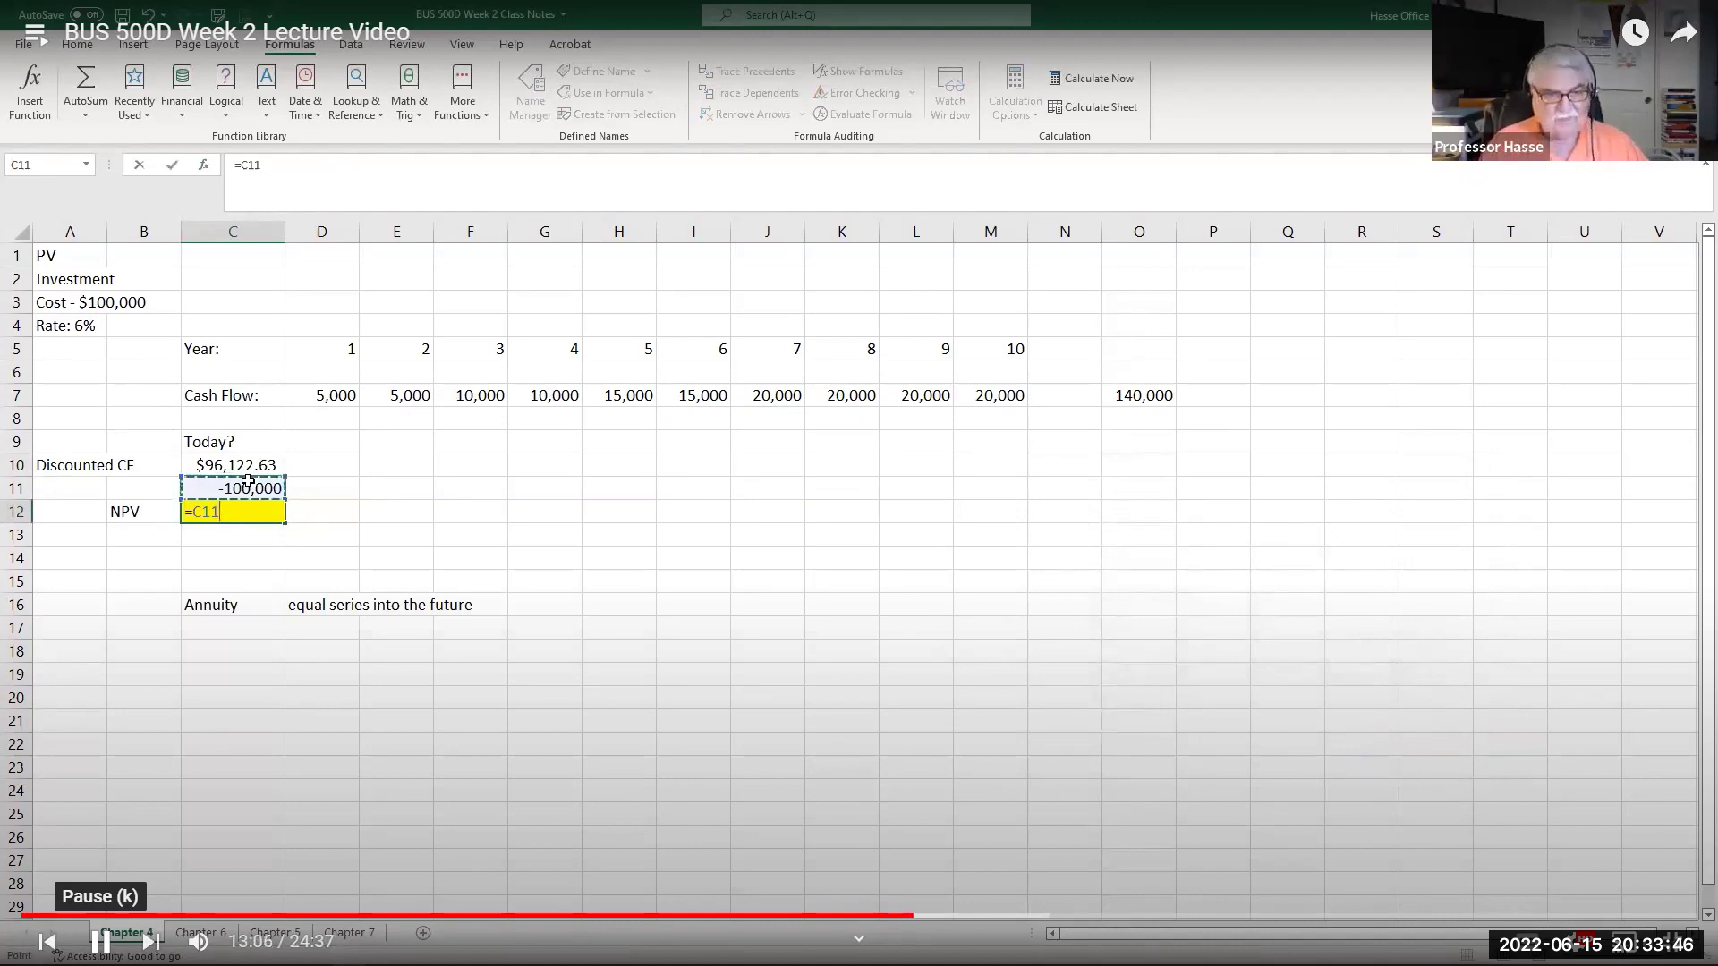
pyautogui.click(237, 456)
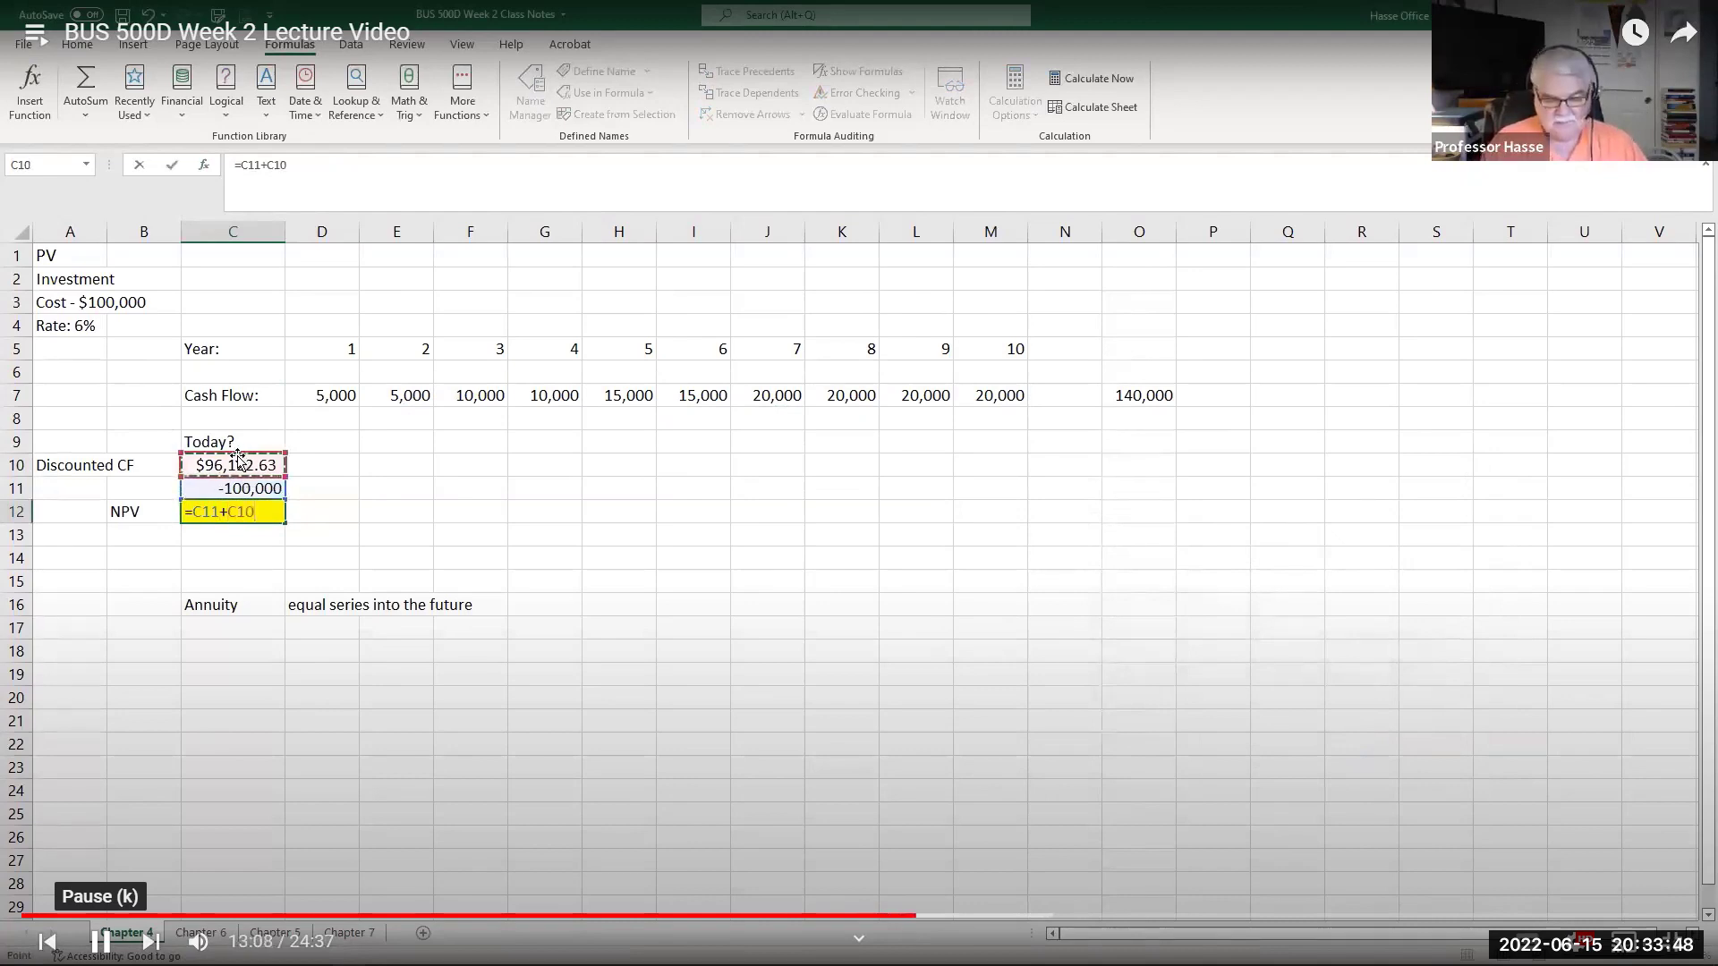
pyautogui.press('Return')
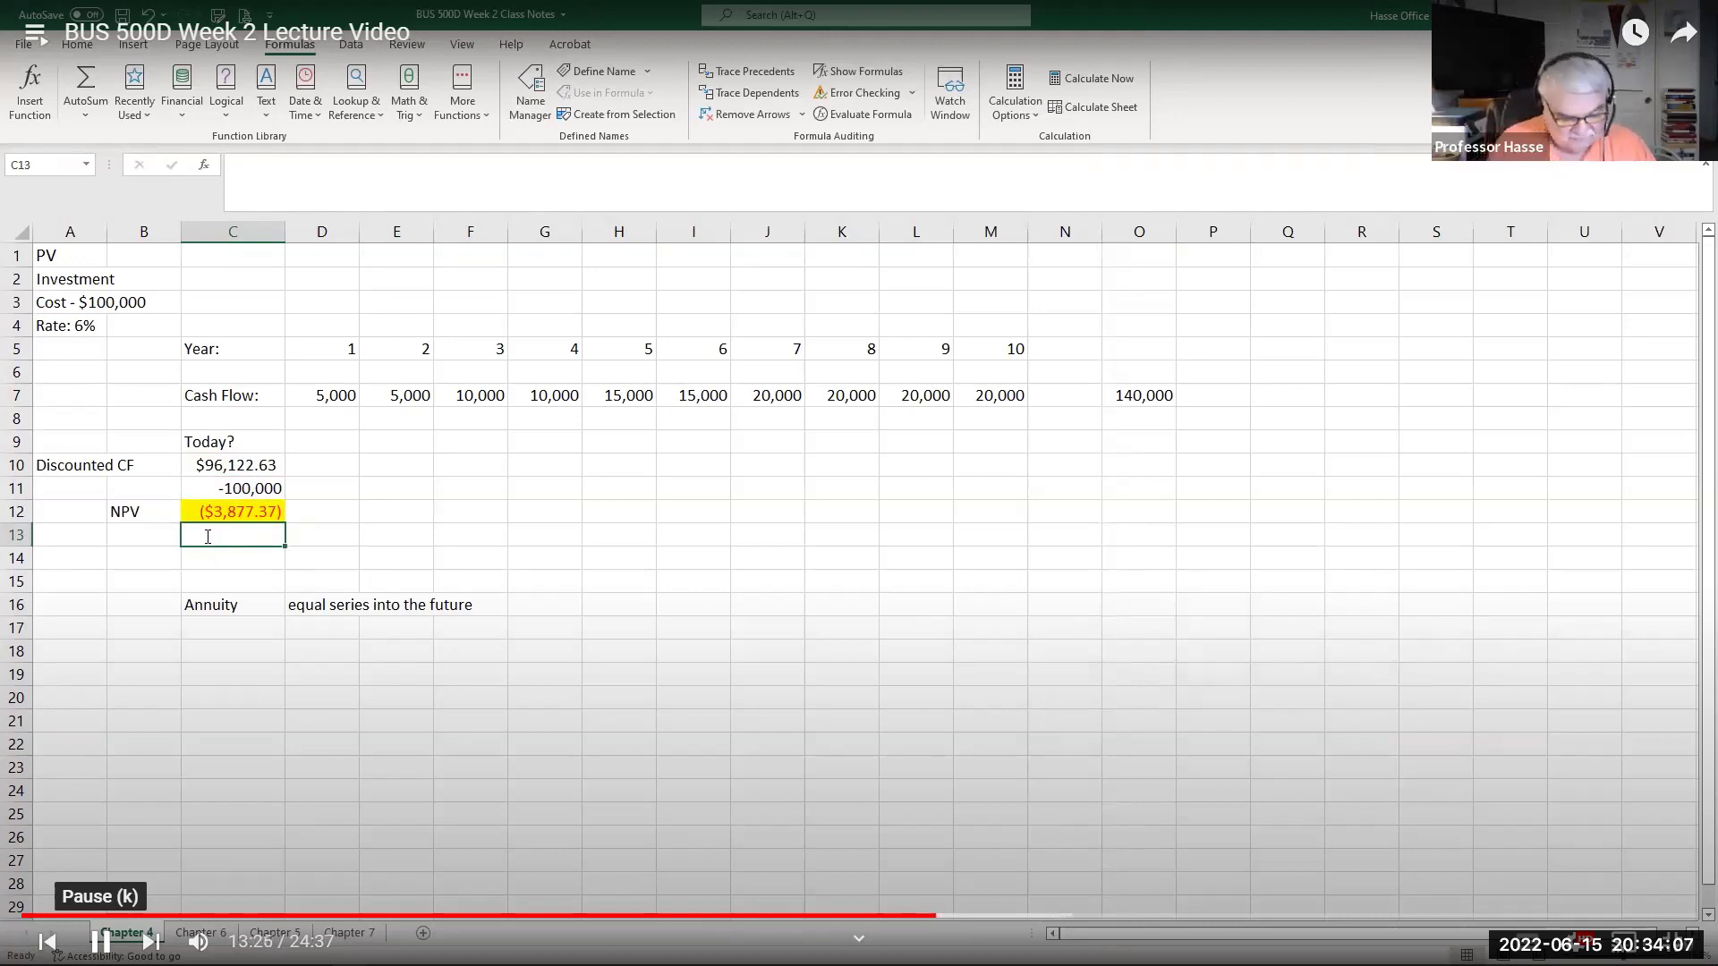
# Type the labels 'Return:' in C13 and 'IRR' in C14.
pyautogui.write('Return:')
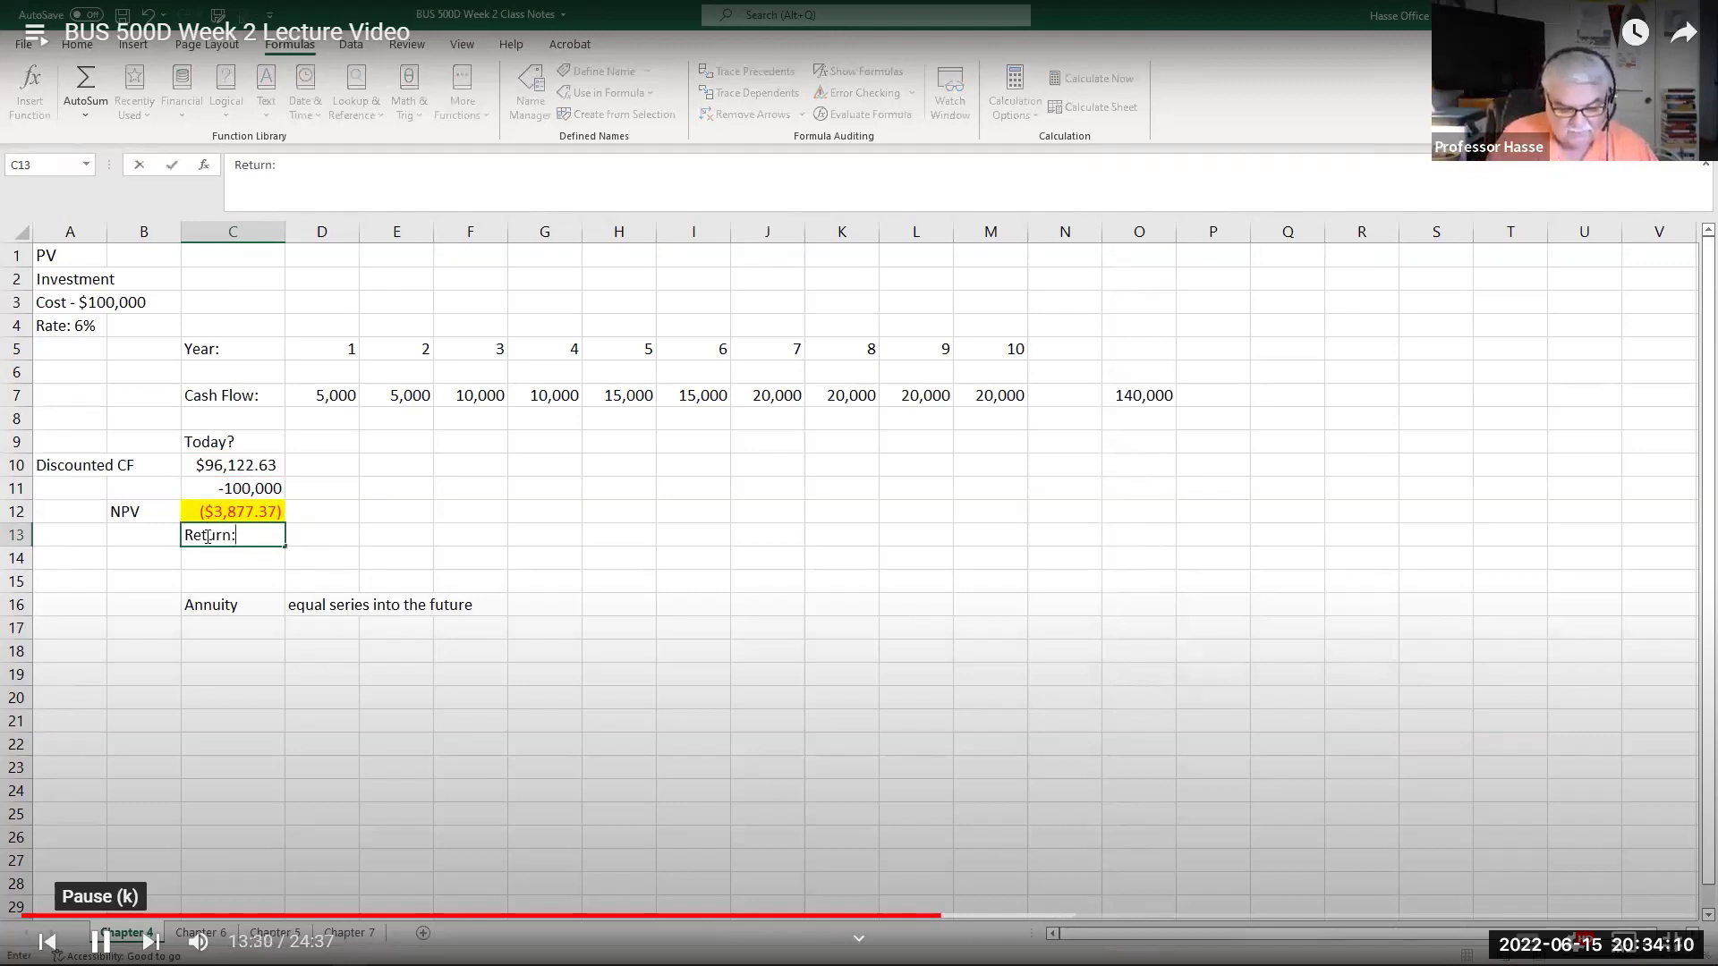
pyautogui.press('Return')
pyautogui.write('IRR')
pyautogui.click(321, 537)
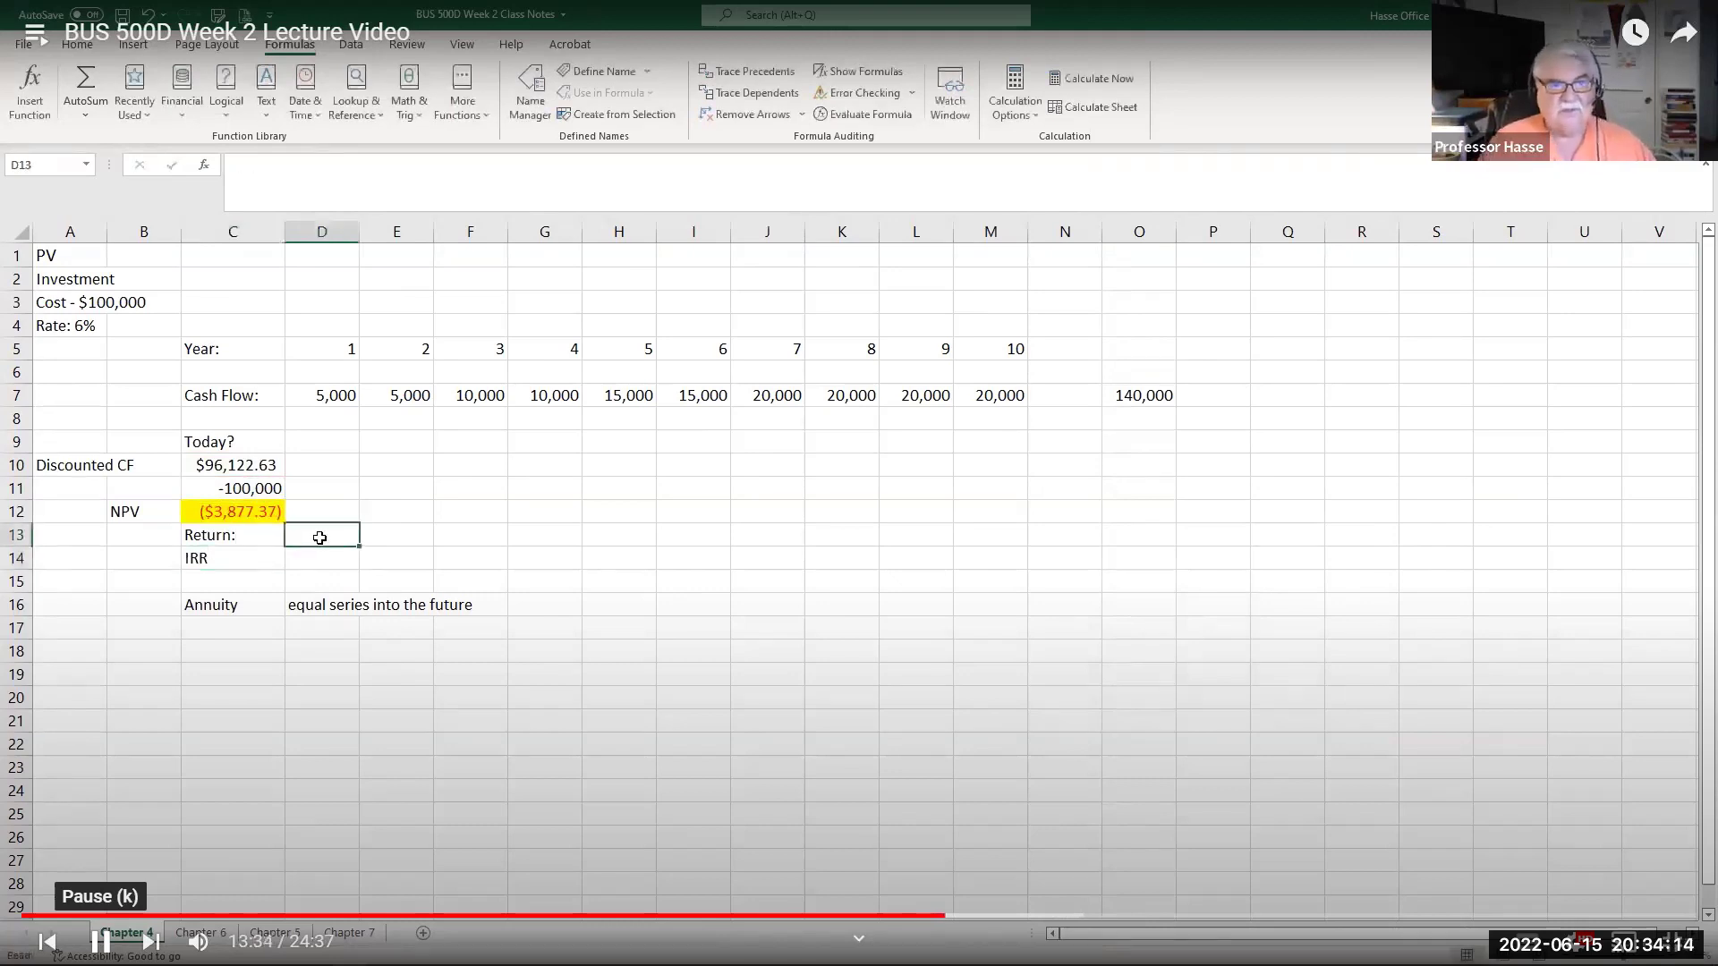
# Start an IRR function in D13 from the financial list, then cancel it.
pyautogui.click(29, 89)
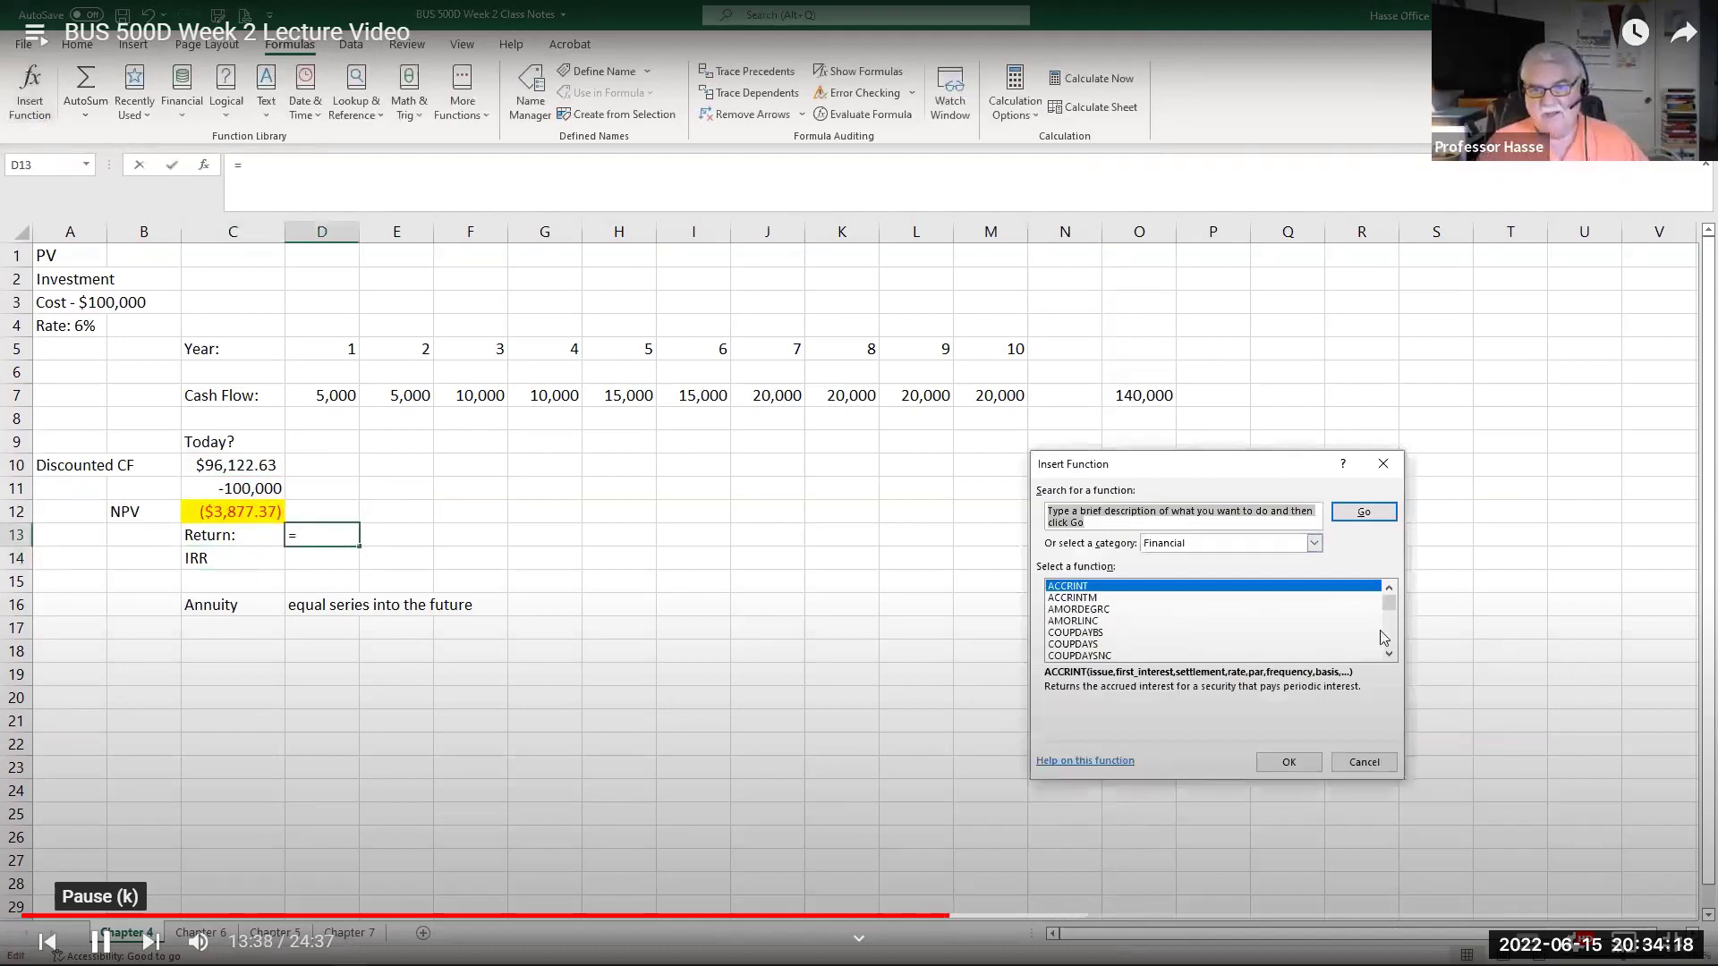
pyautogui.click(1385, 637)
pyautogui.click(1385, 637)
pyautogui.click(1385, 637)
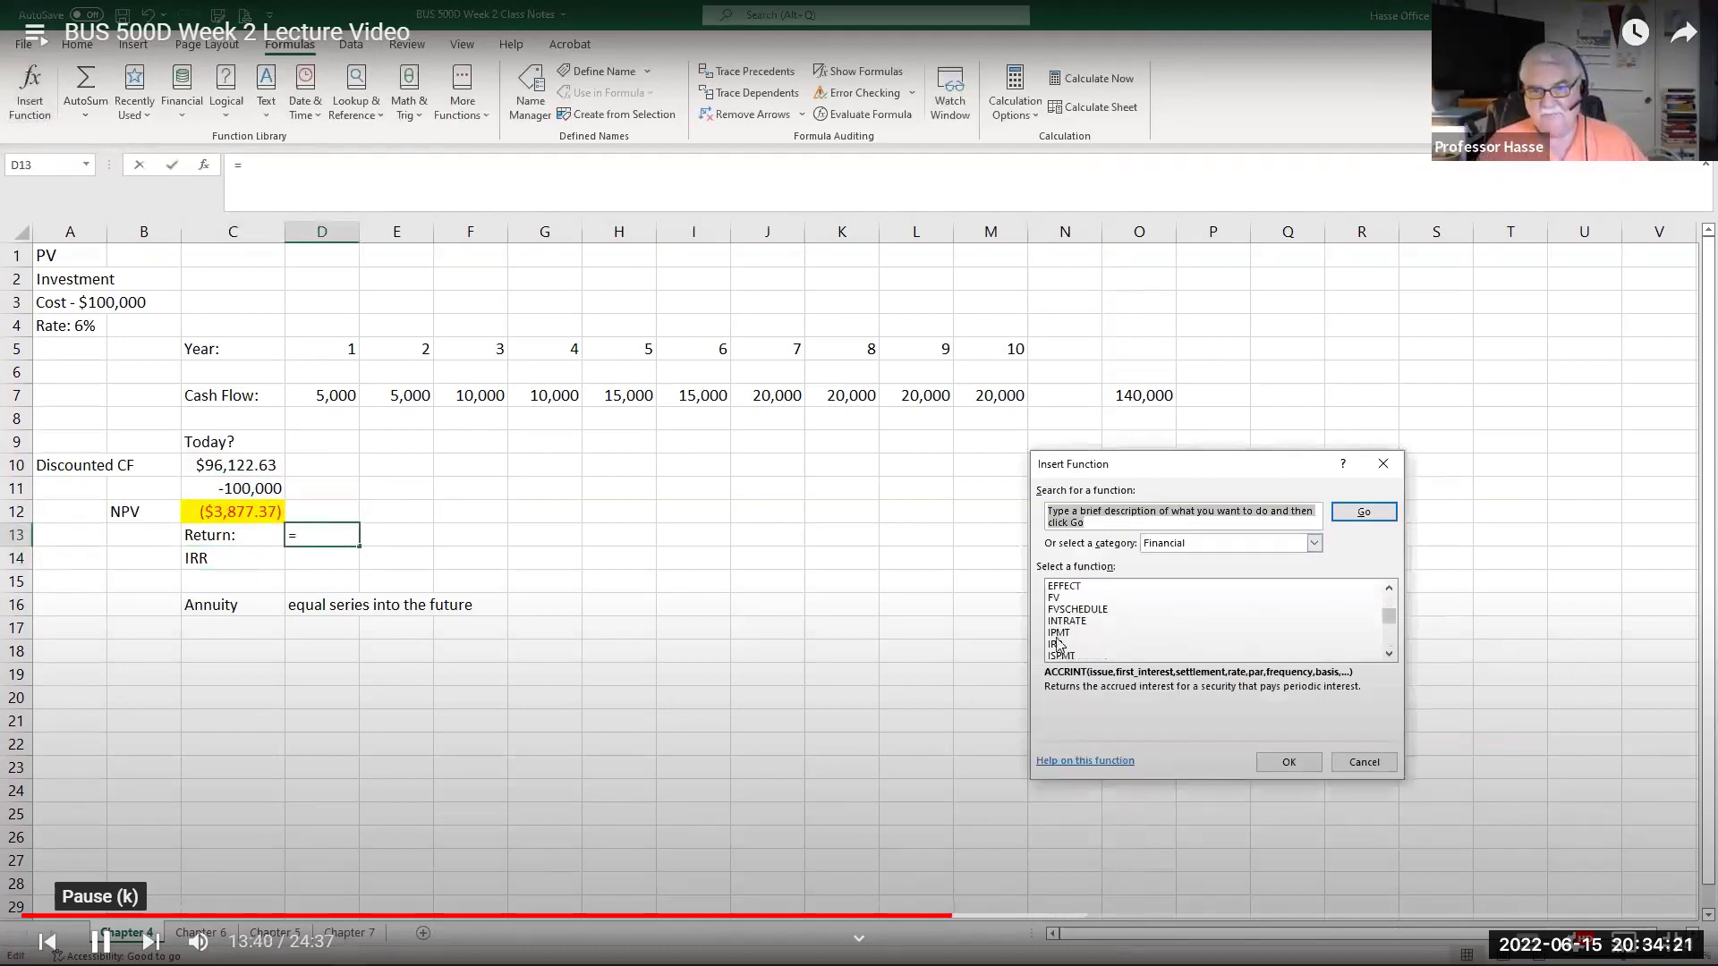
pyautogui.click(1054, 645)
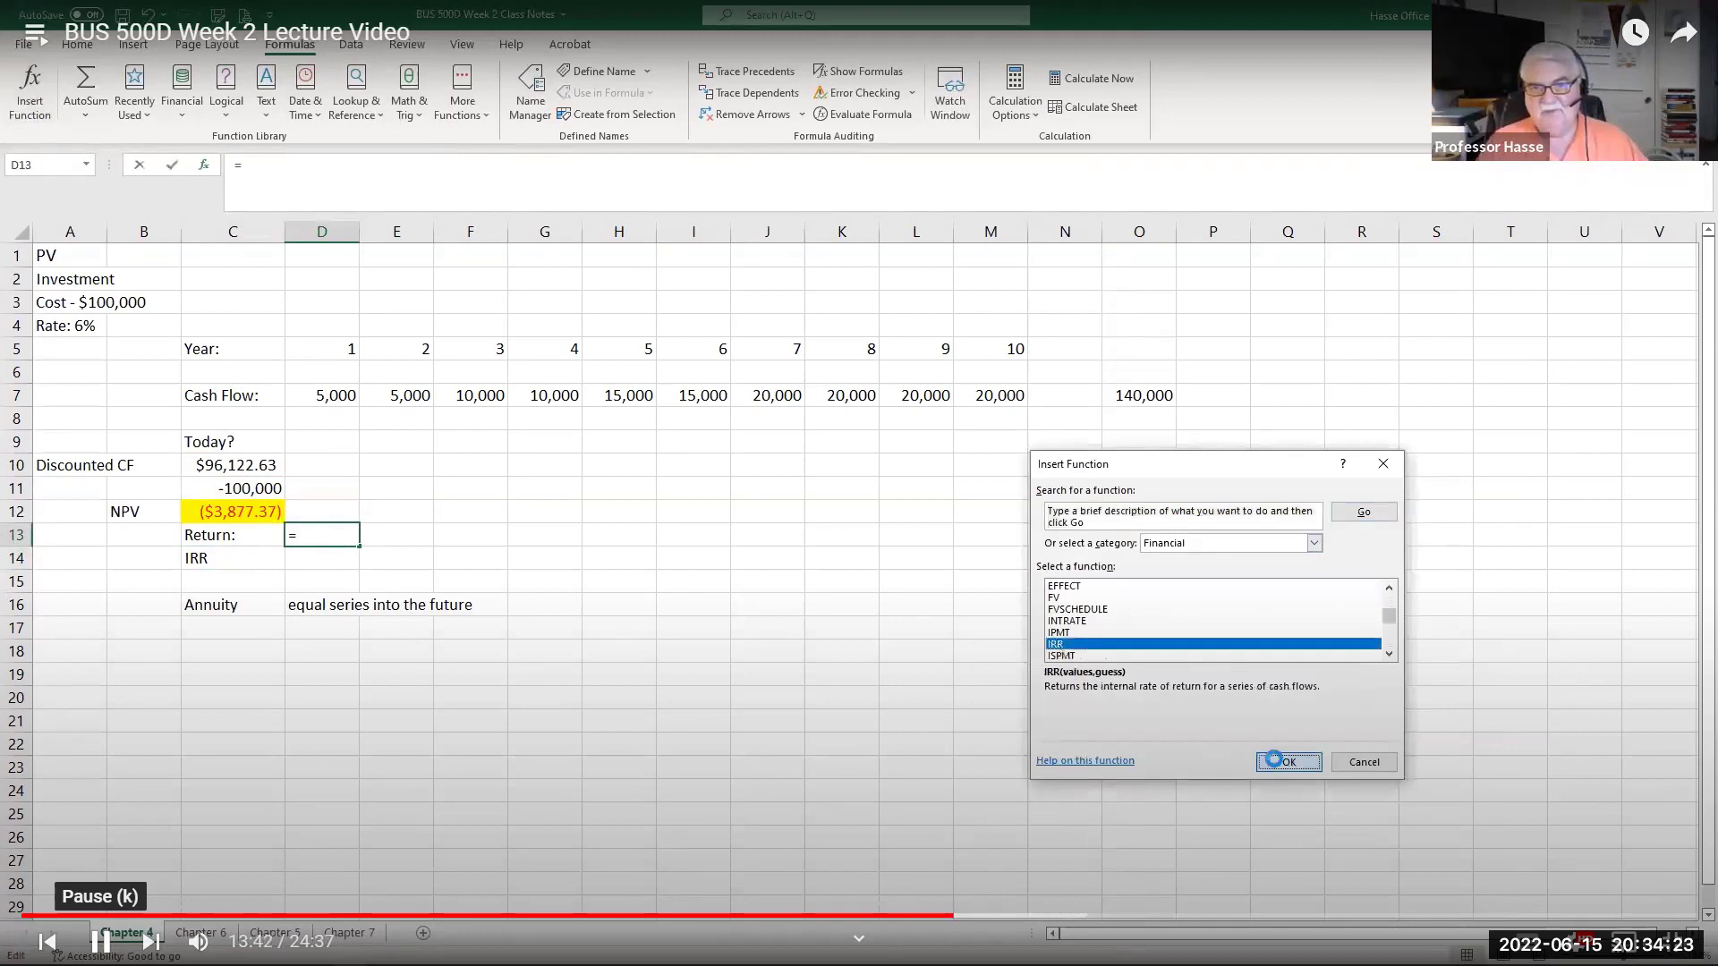
pyautogui.click(1273, 760)
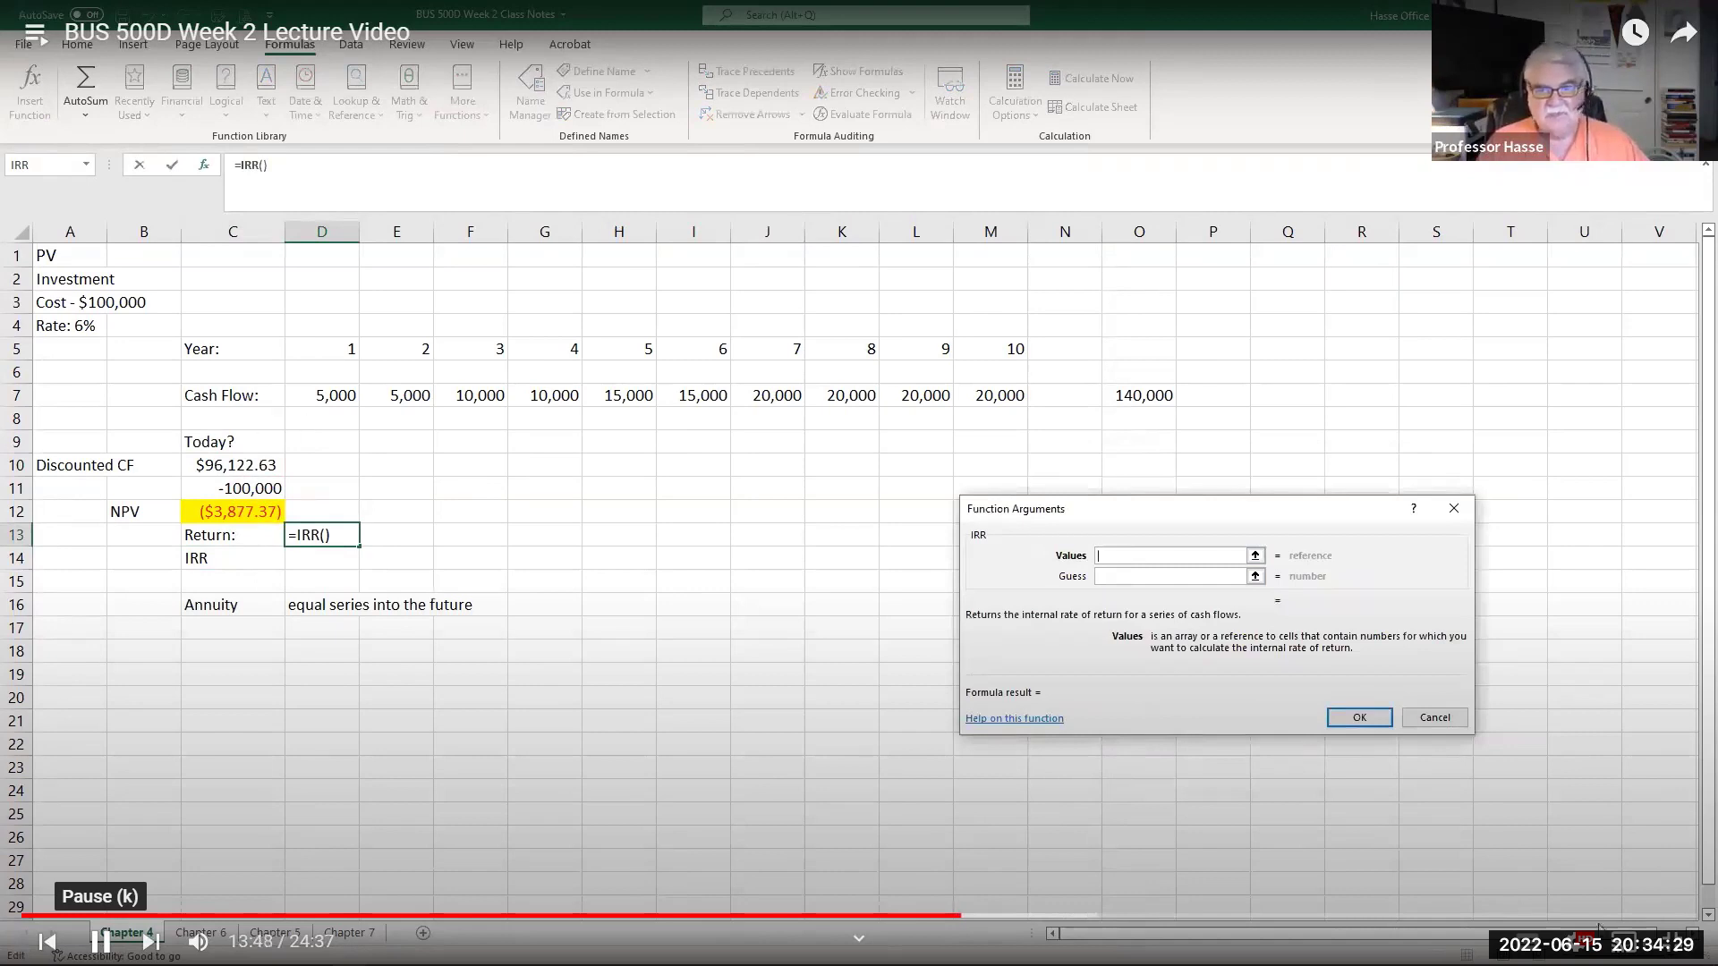
pyautogui.click(1429, 718)
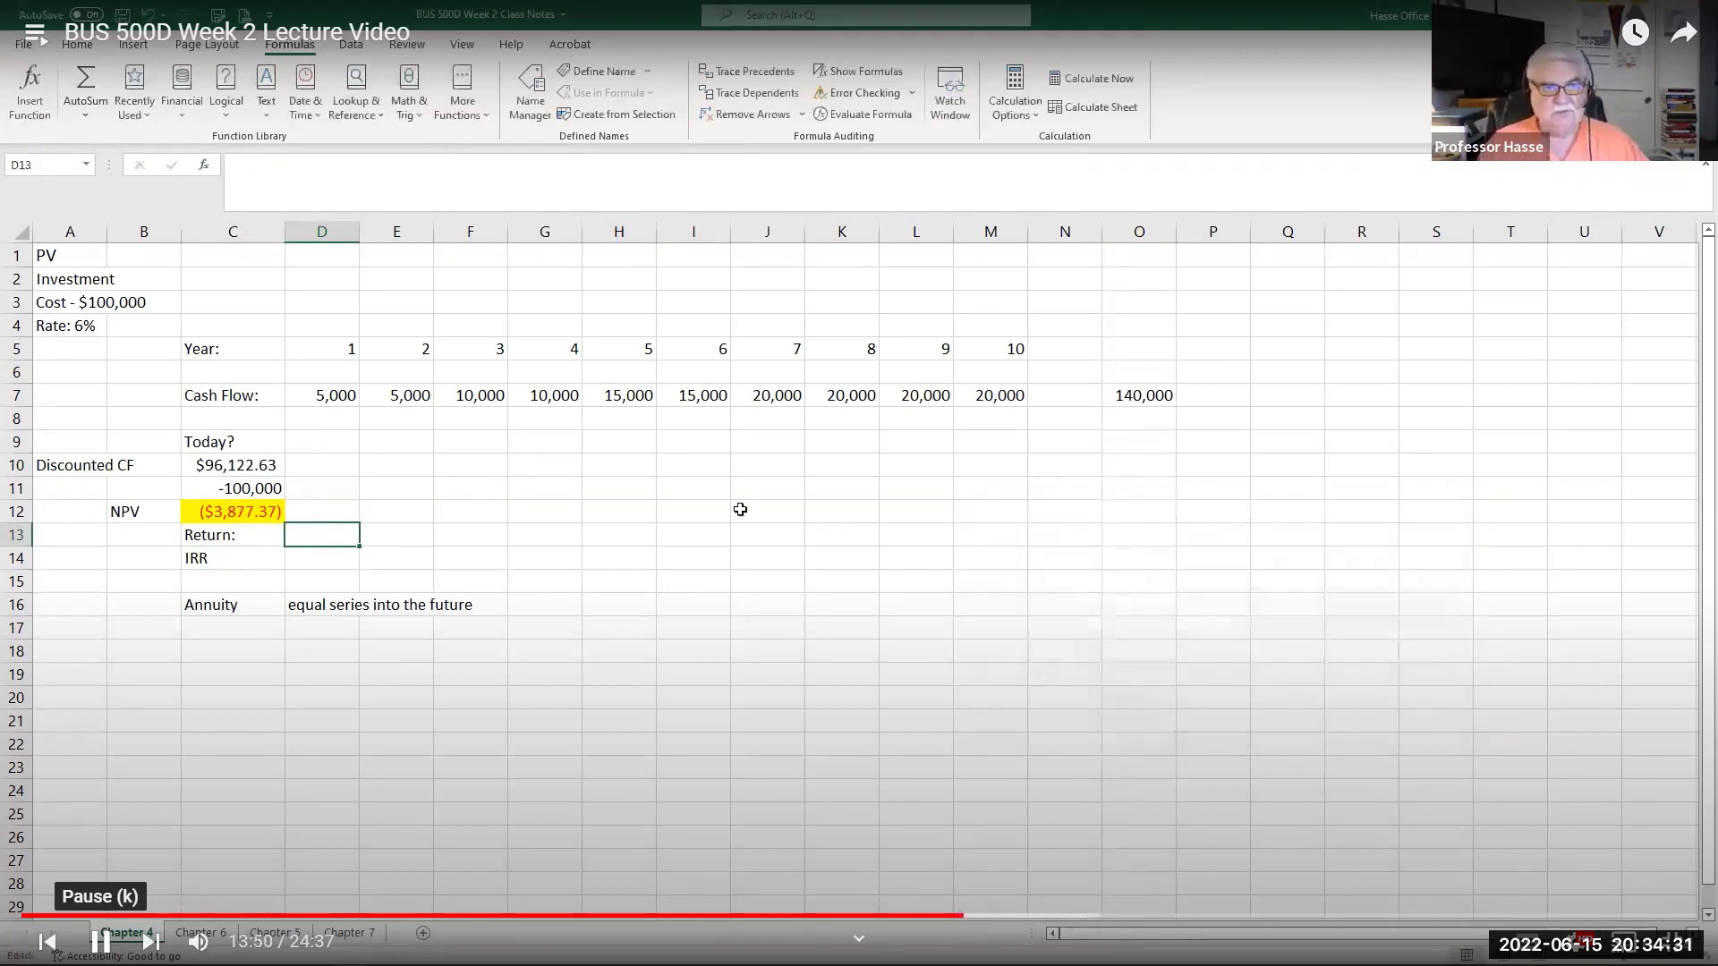
# Delete the Annuity label and its equal-series note in C16:D16.
pyautogui.click(331, 231)
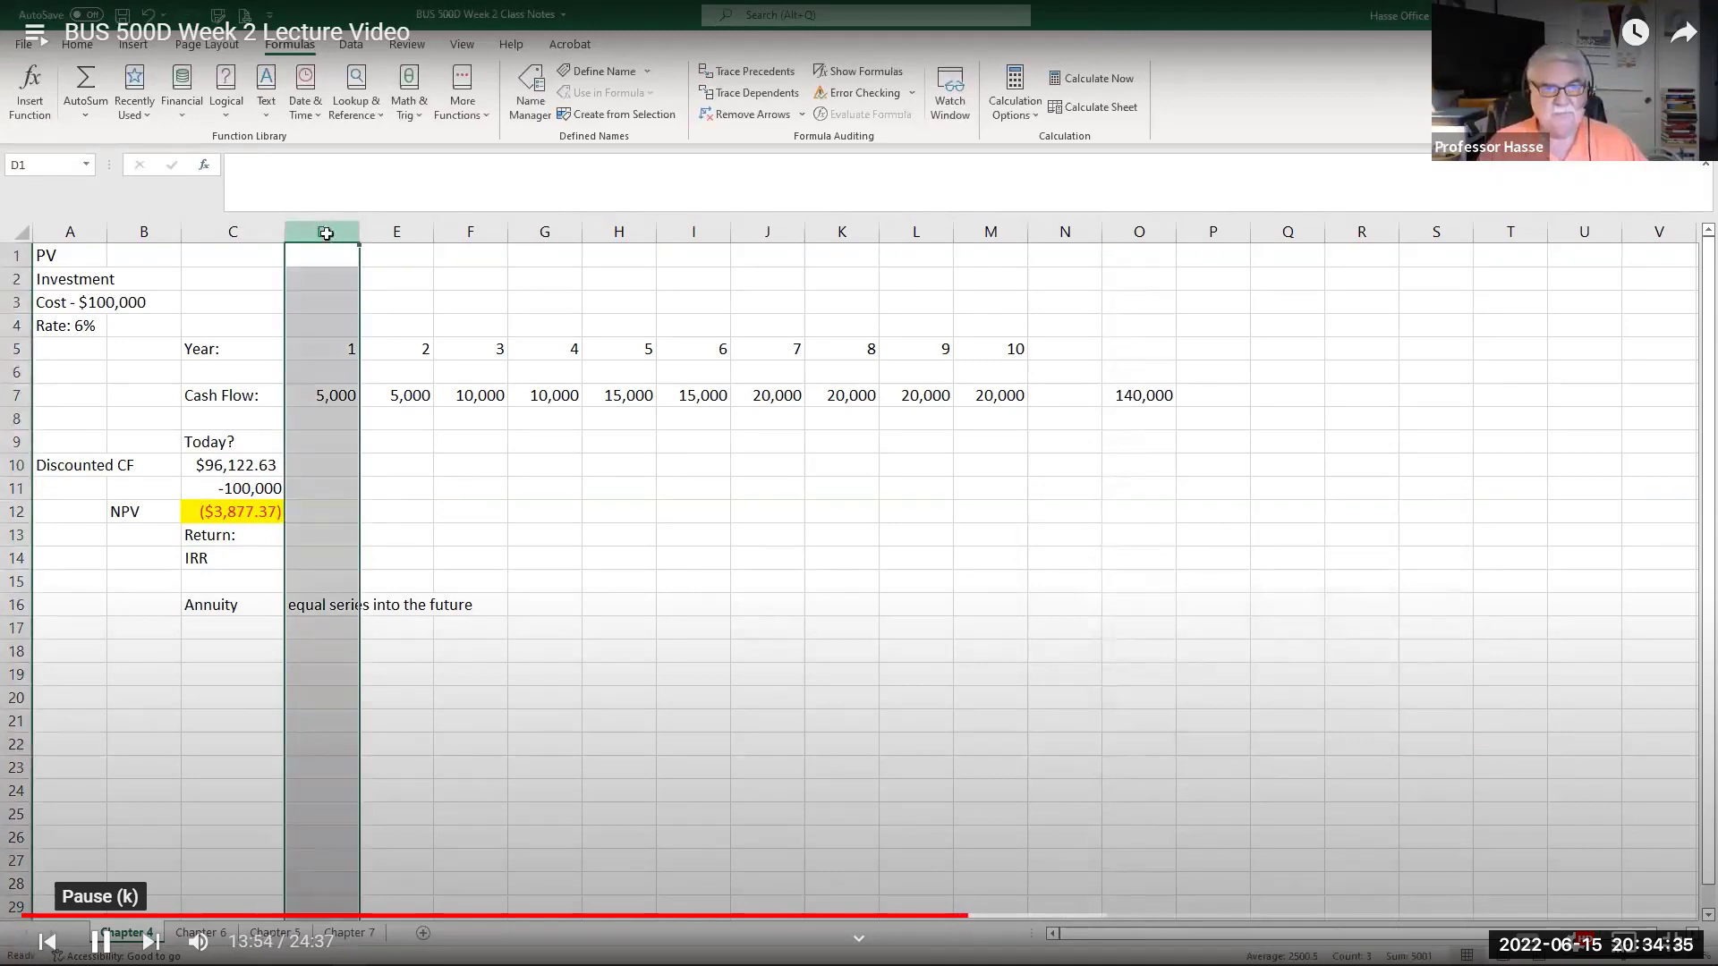
pyautogui.click(198, 611)
pyautogui.press('Delete')
pyautogui.click(322, 610)
pyautogui.press('Delete')
pyautogui.press('Down')
pyautogui.press('Down')
pyautogui.press('Down')
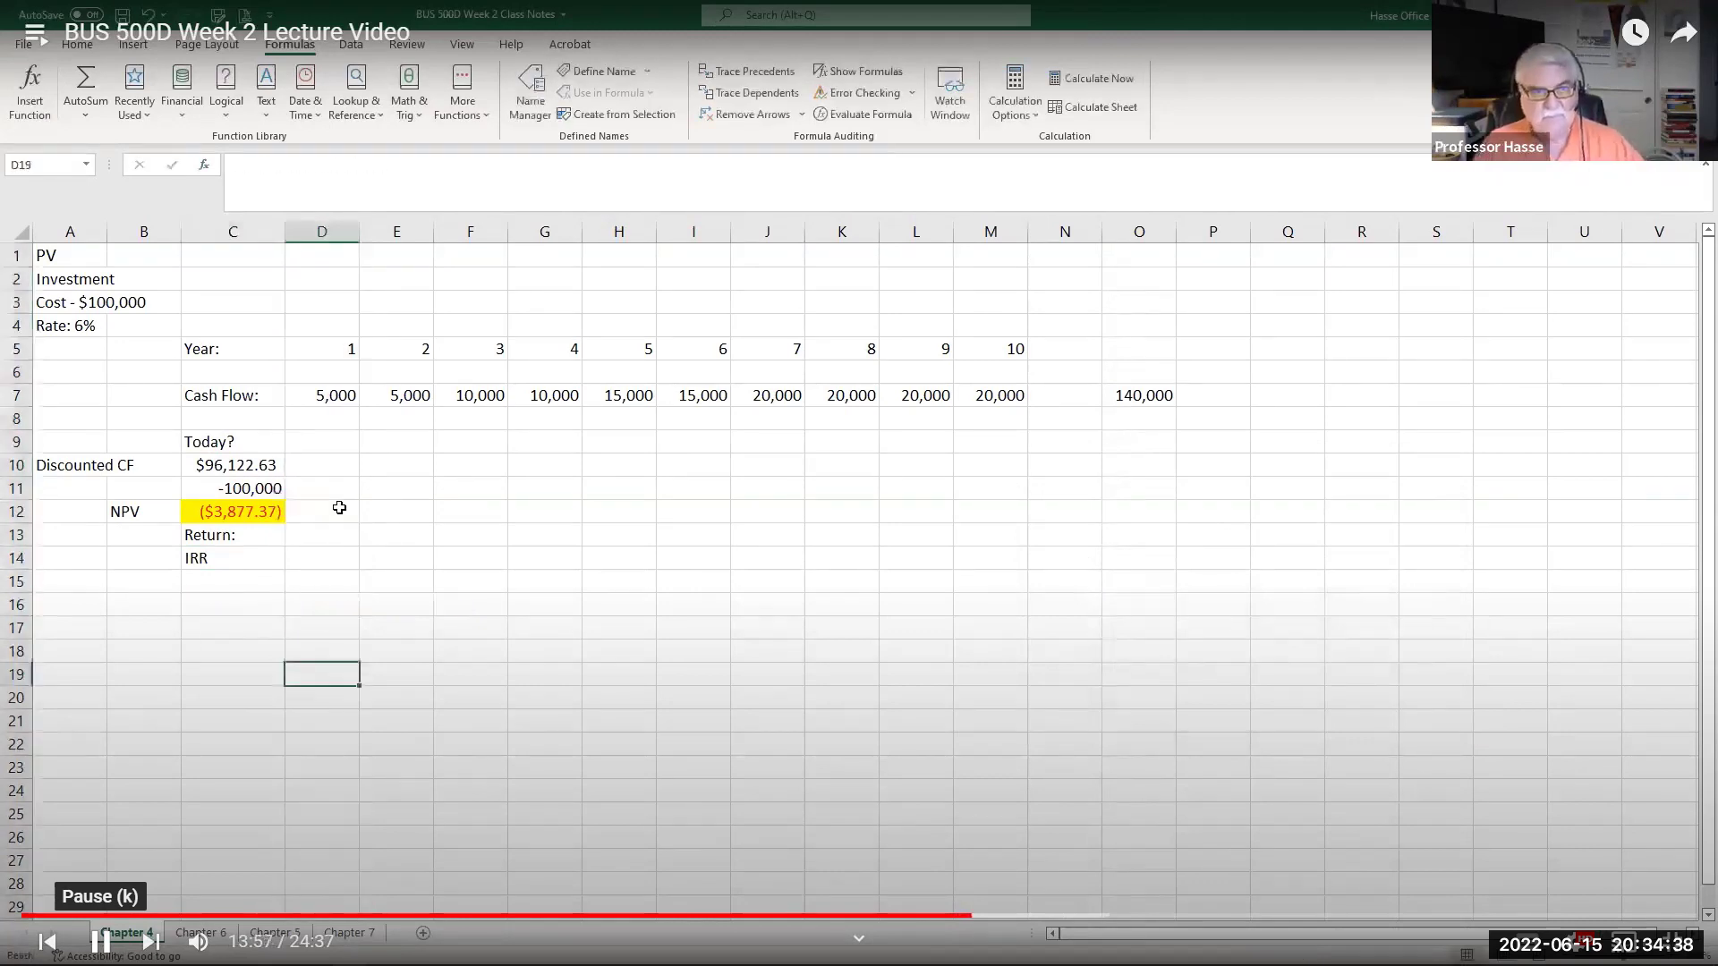
# Insert a blank sheet column at column D, shifting the year-1 cash flows right.
pyautogui.click(320, 232)
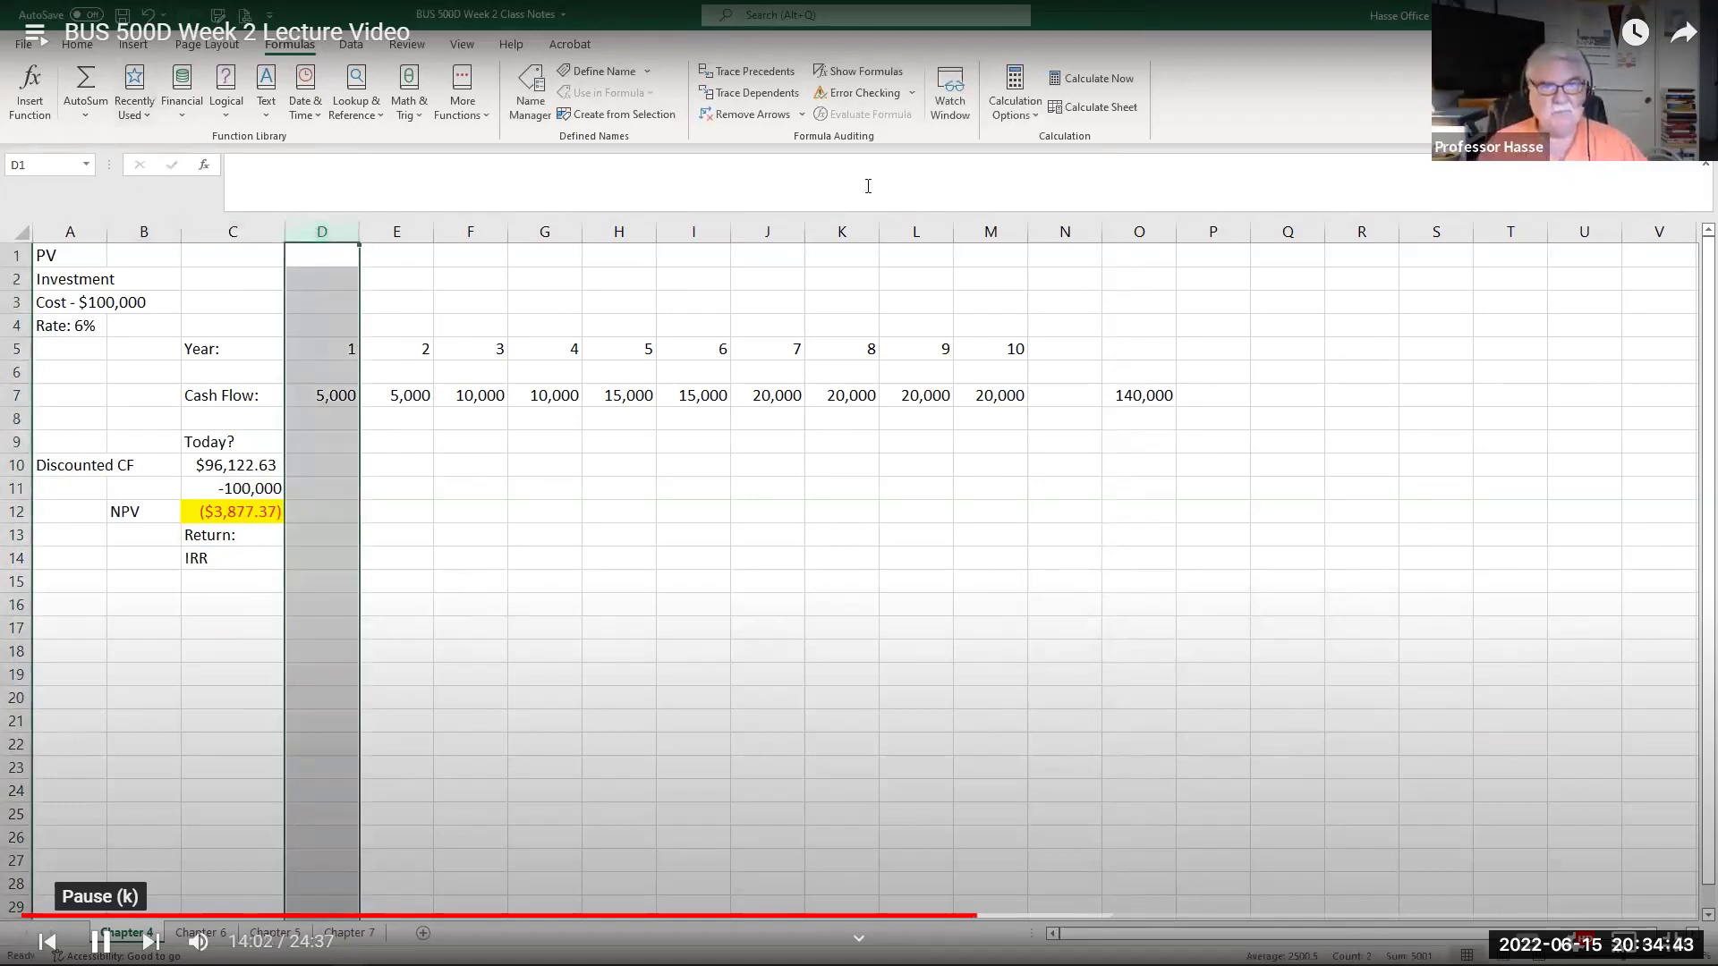
pyautogui.click(76, 43)
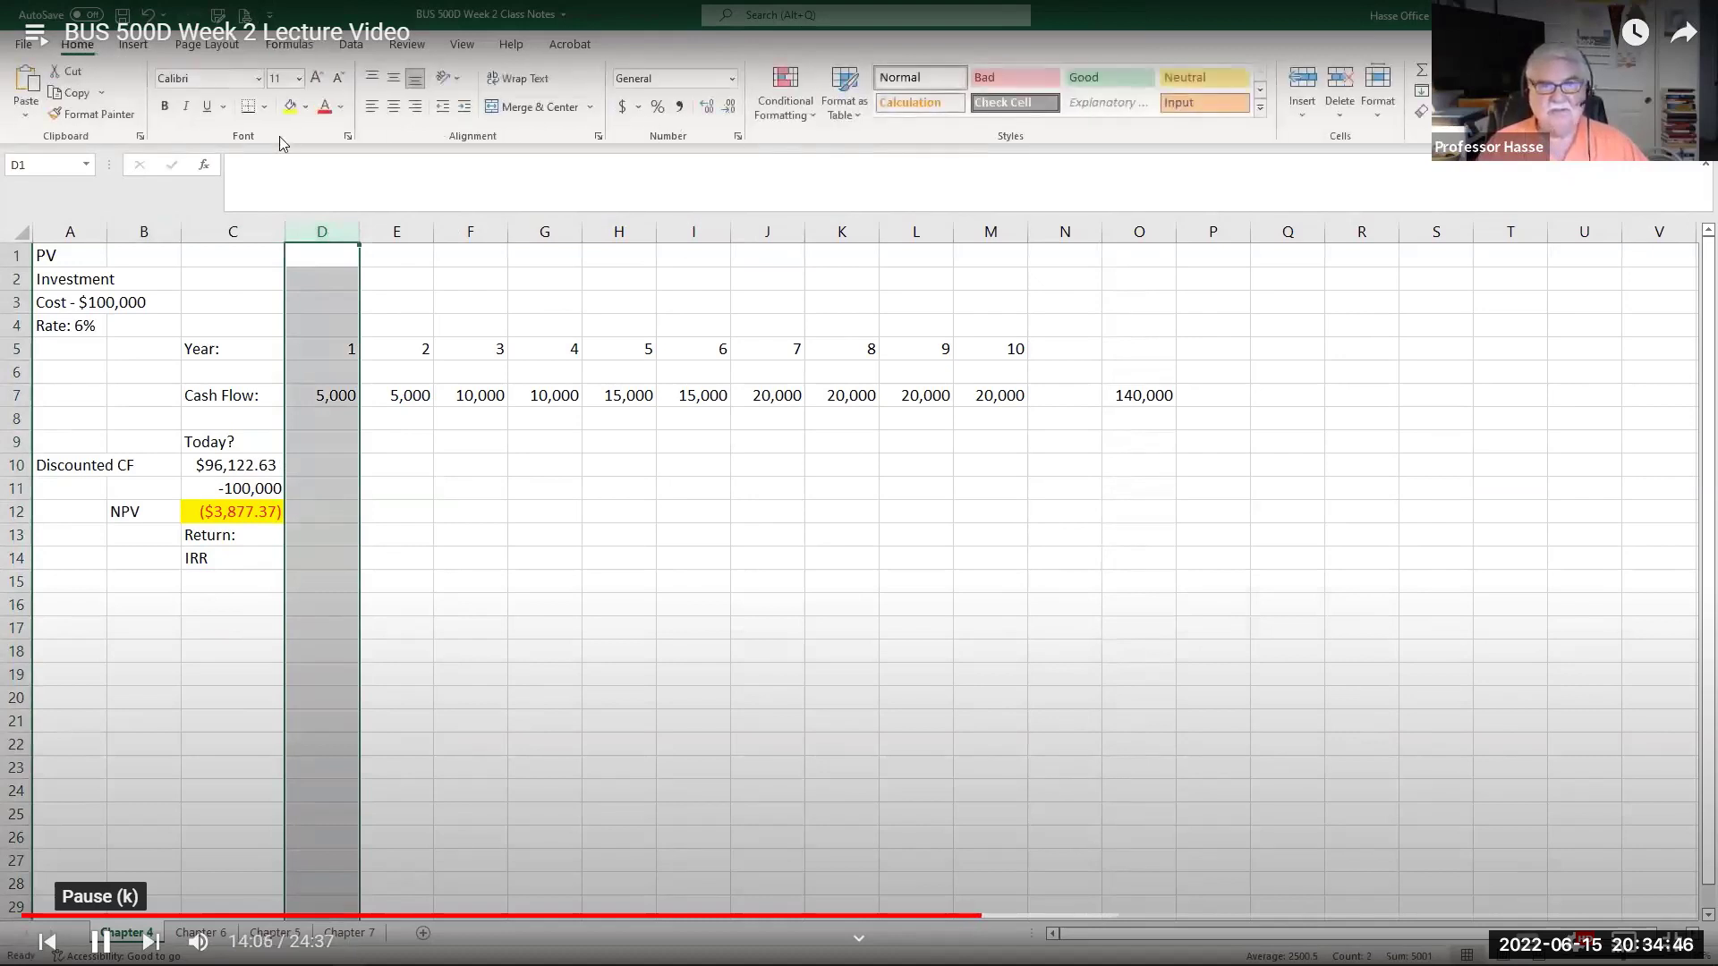
pyautogui.click(1297, 116)
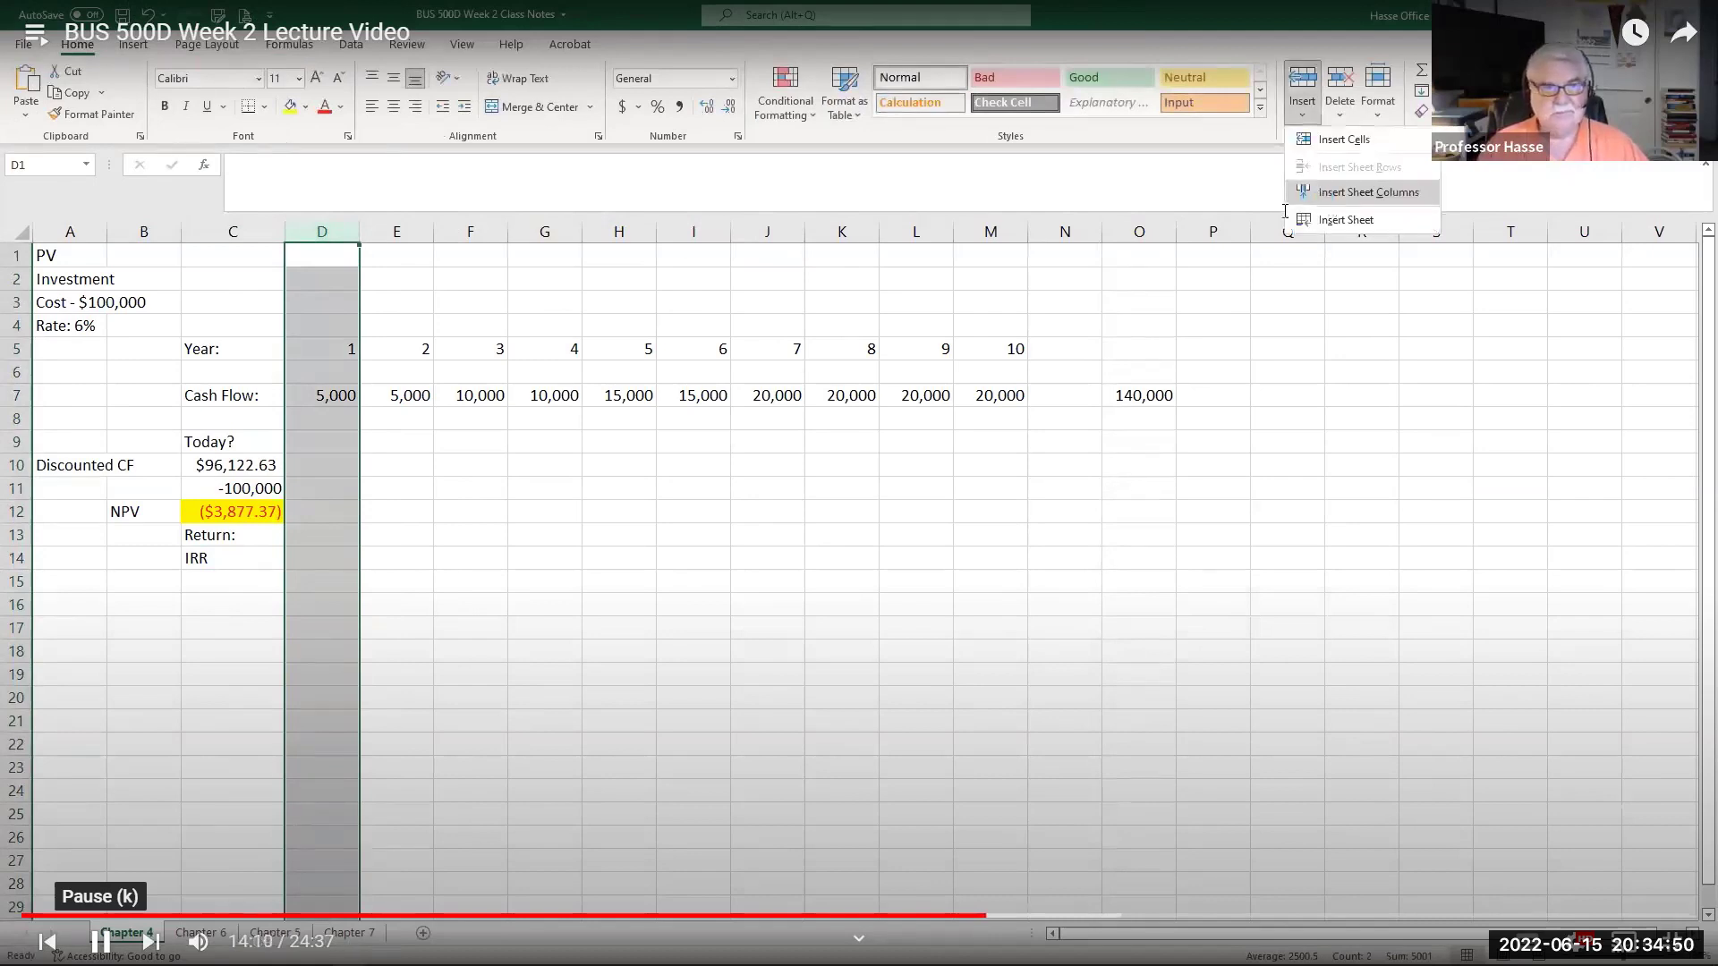
pyautogui.click(1324, 194)
pyautogui.click(435, 488)
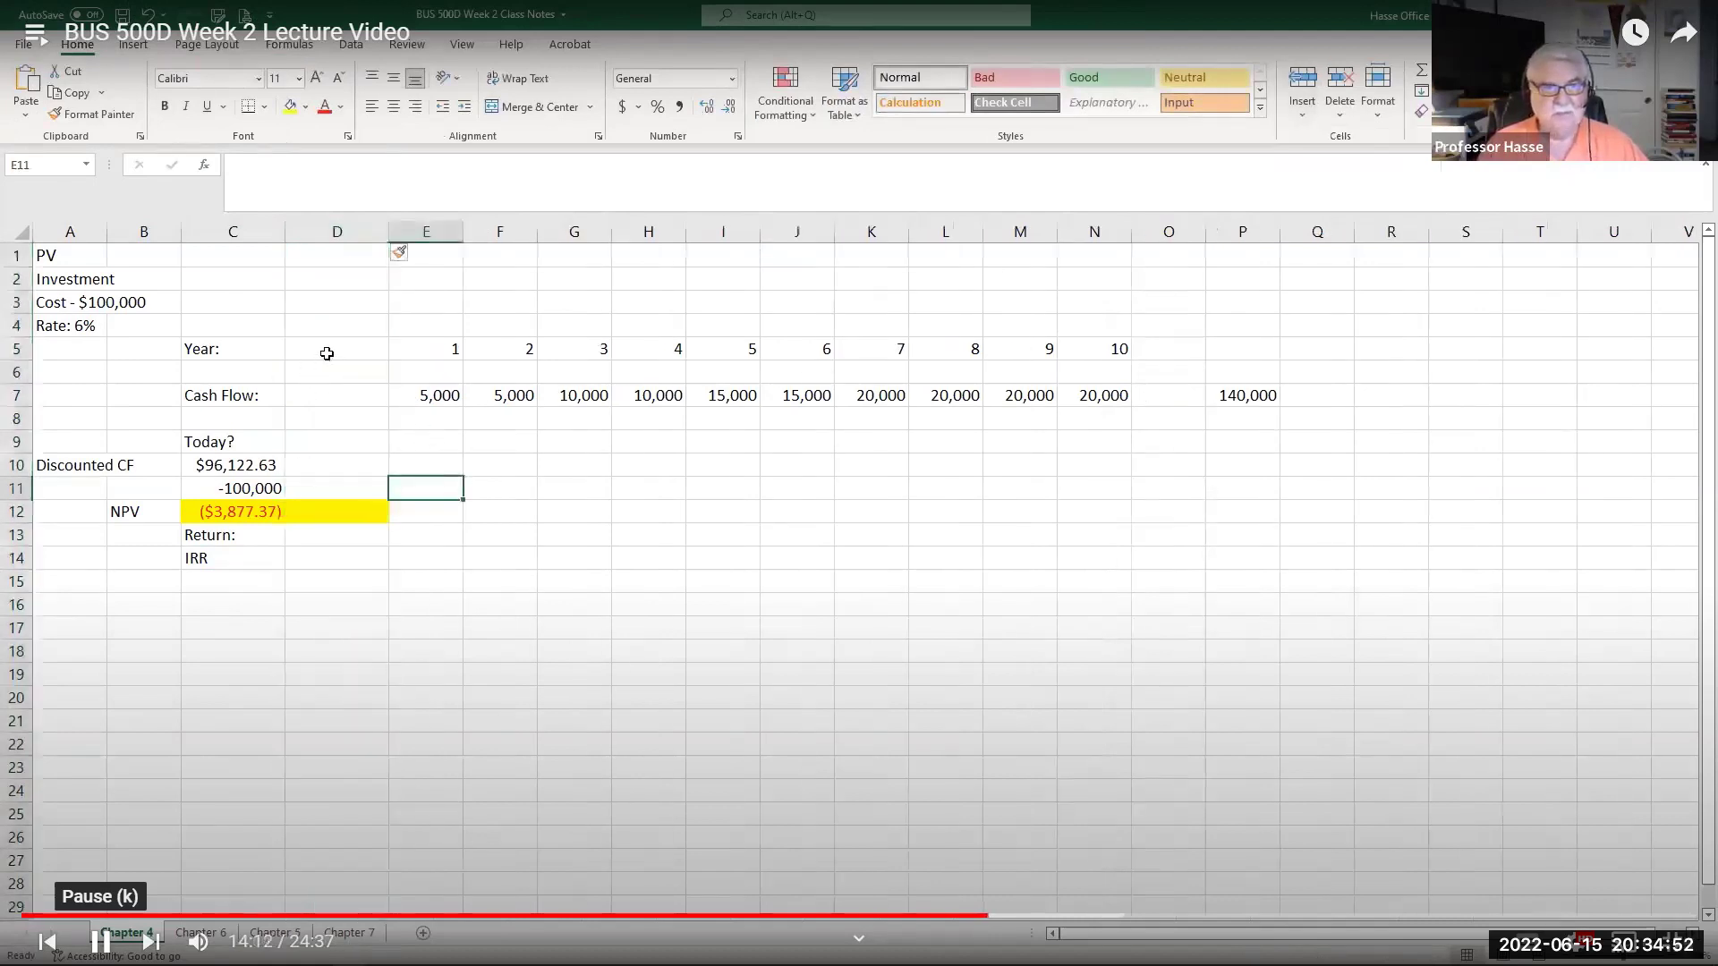
# Head column D 'Year 0 Investment' and autofit the column width.
pyautogui.click(326, 352)
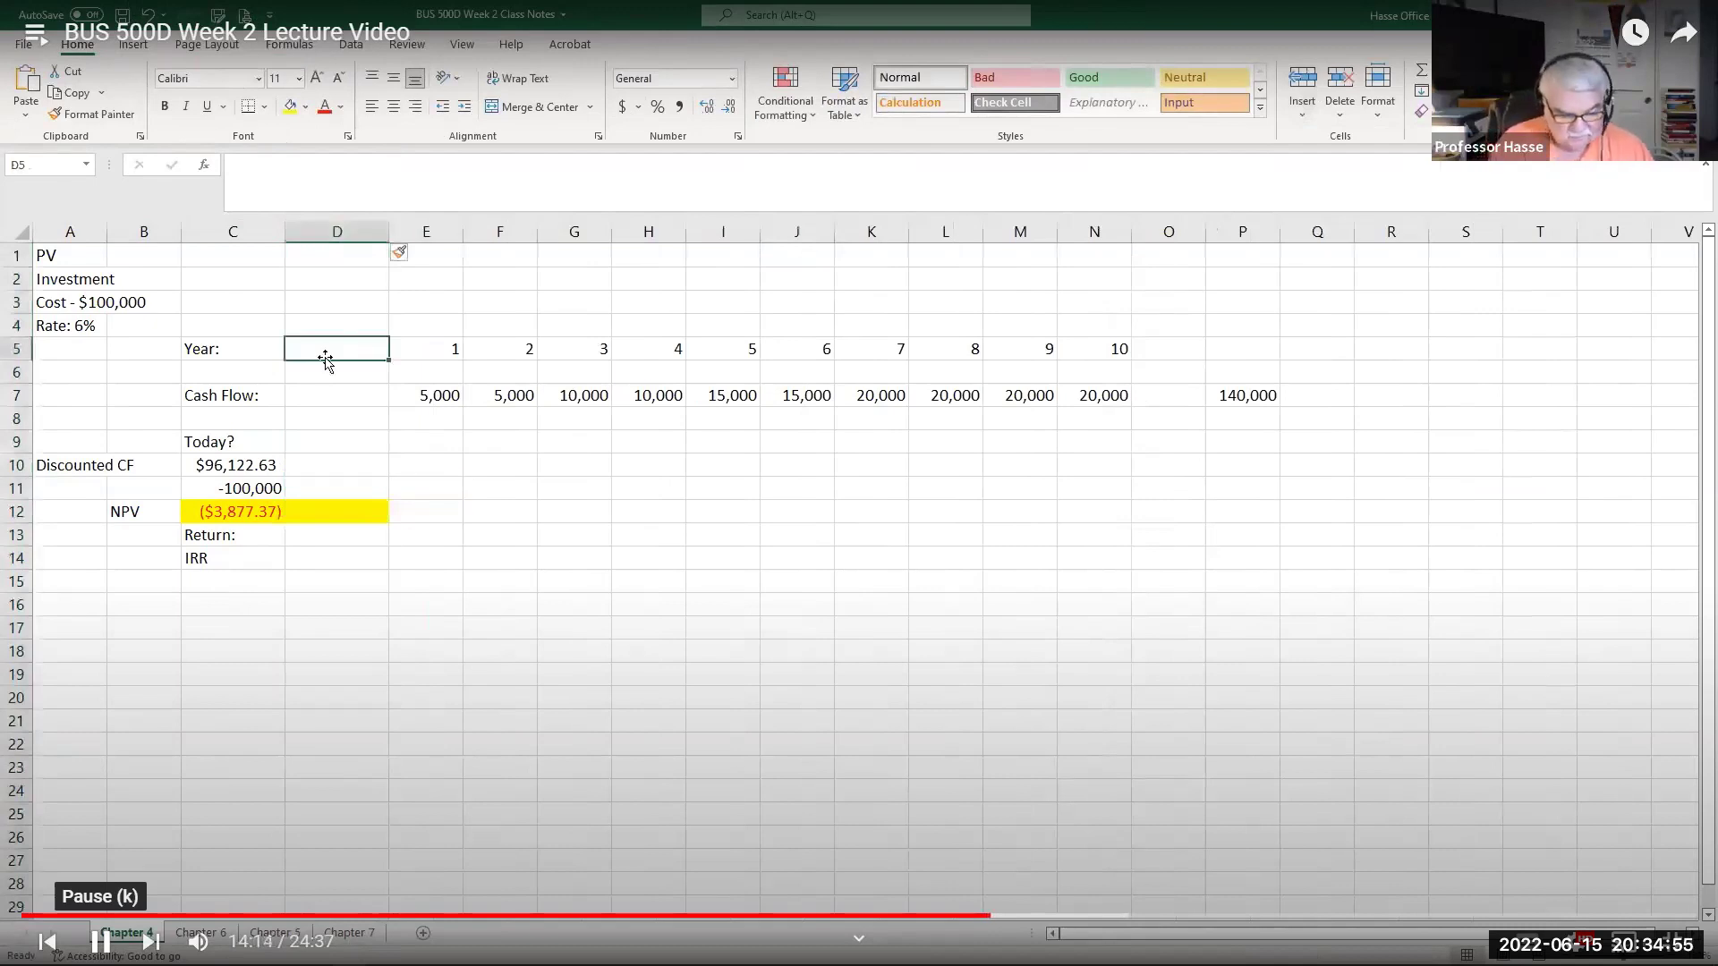
pyautogui.write('Year 0')
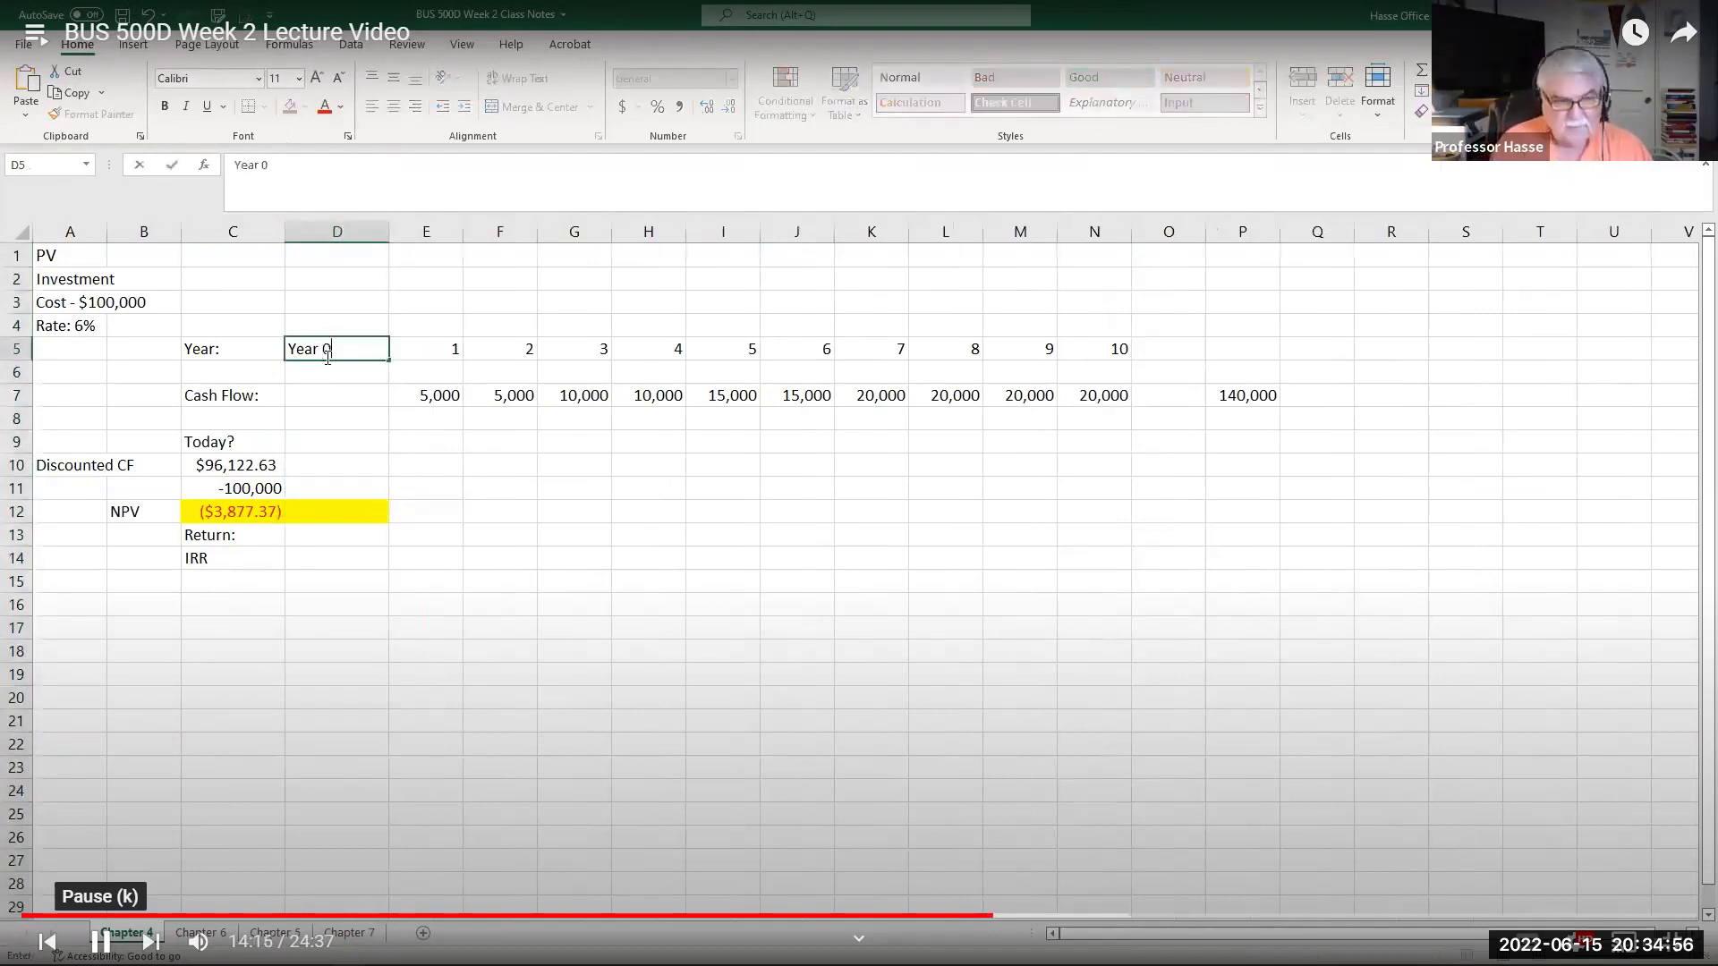
pyautogui.write(' Investment')
pyautogui.press('Return')
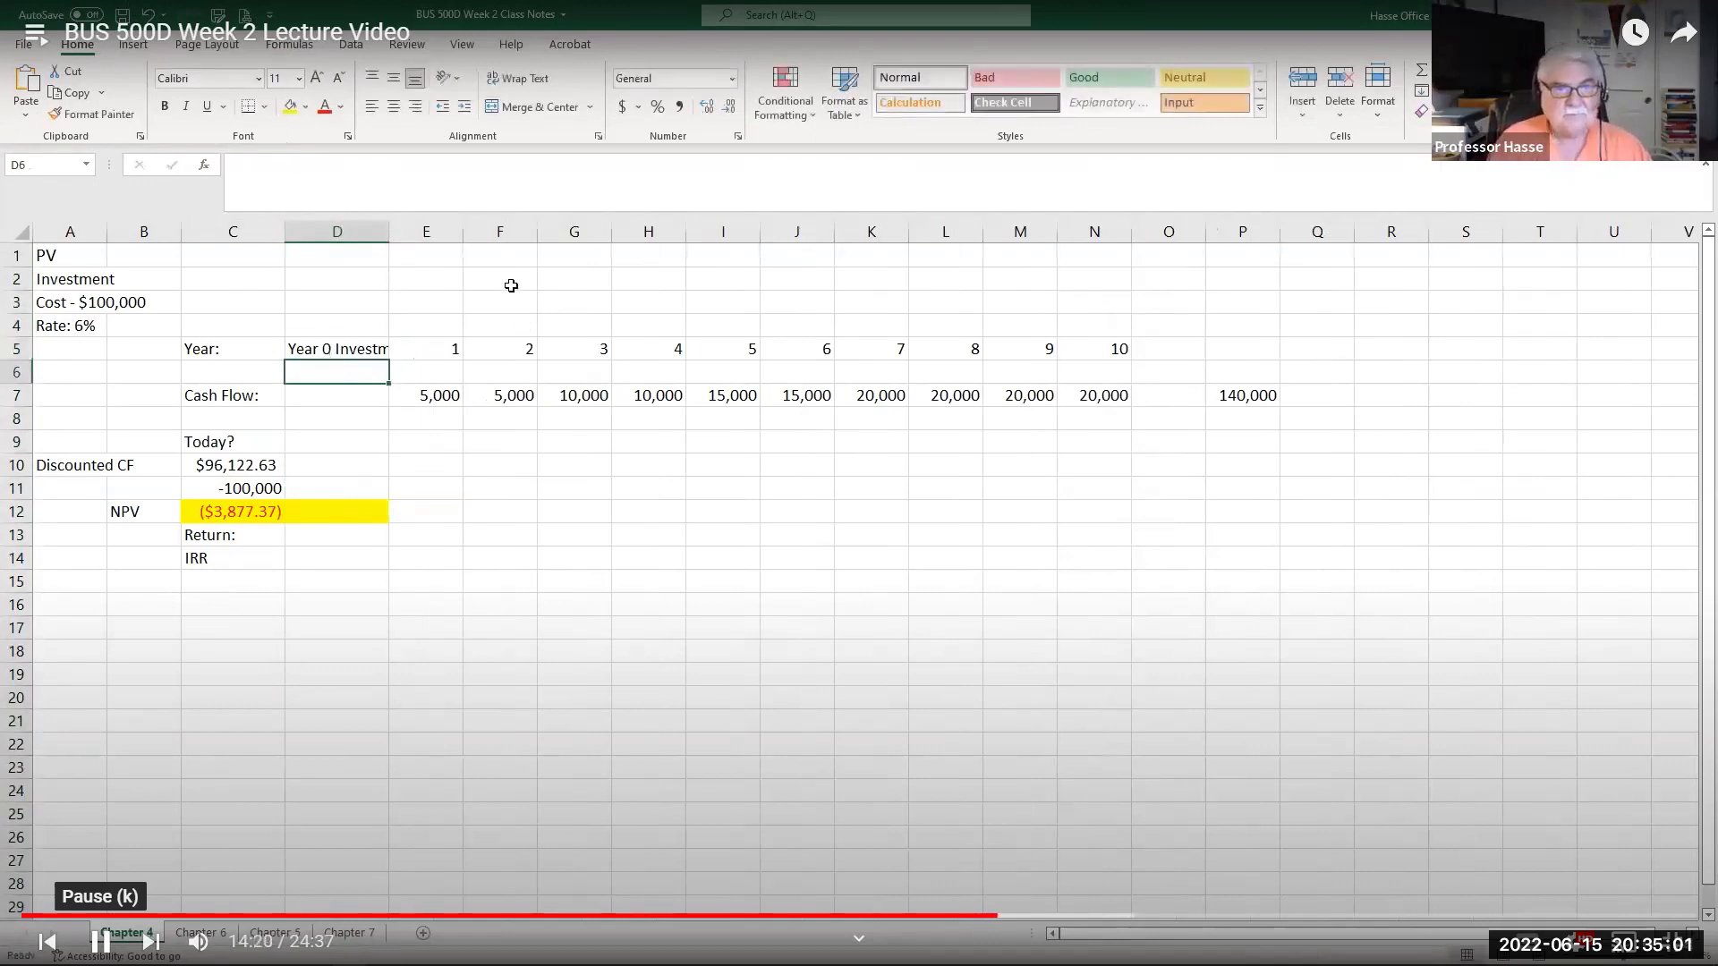
pyautogui.doubleClick(390, 232)
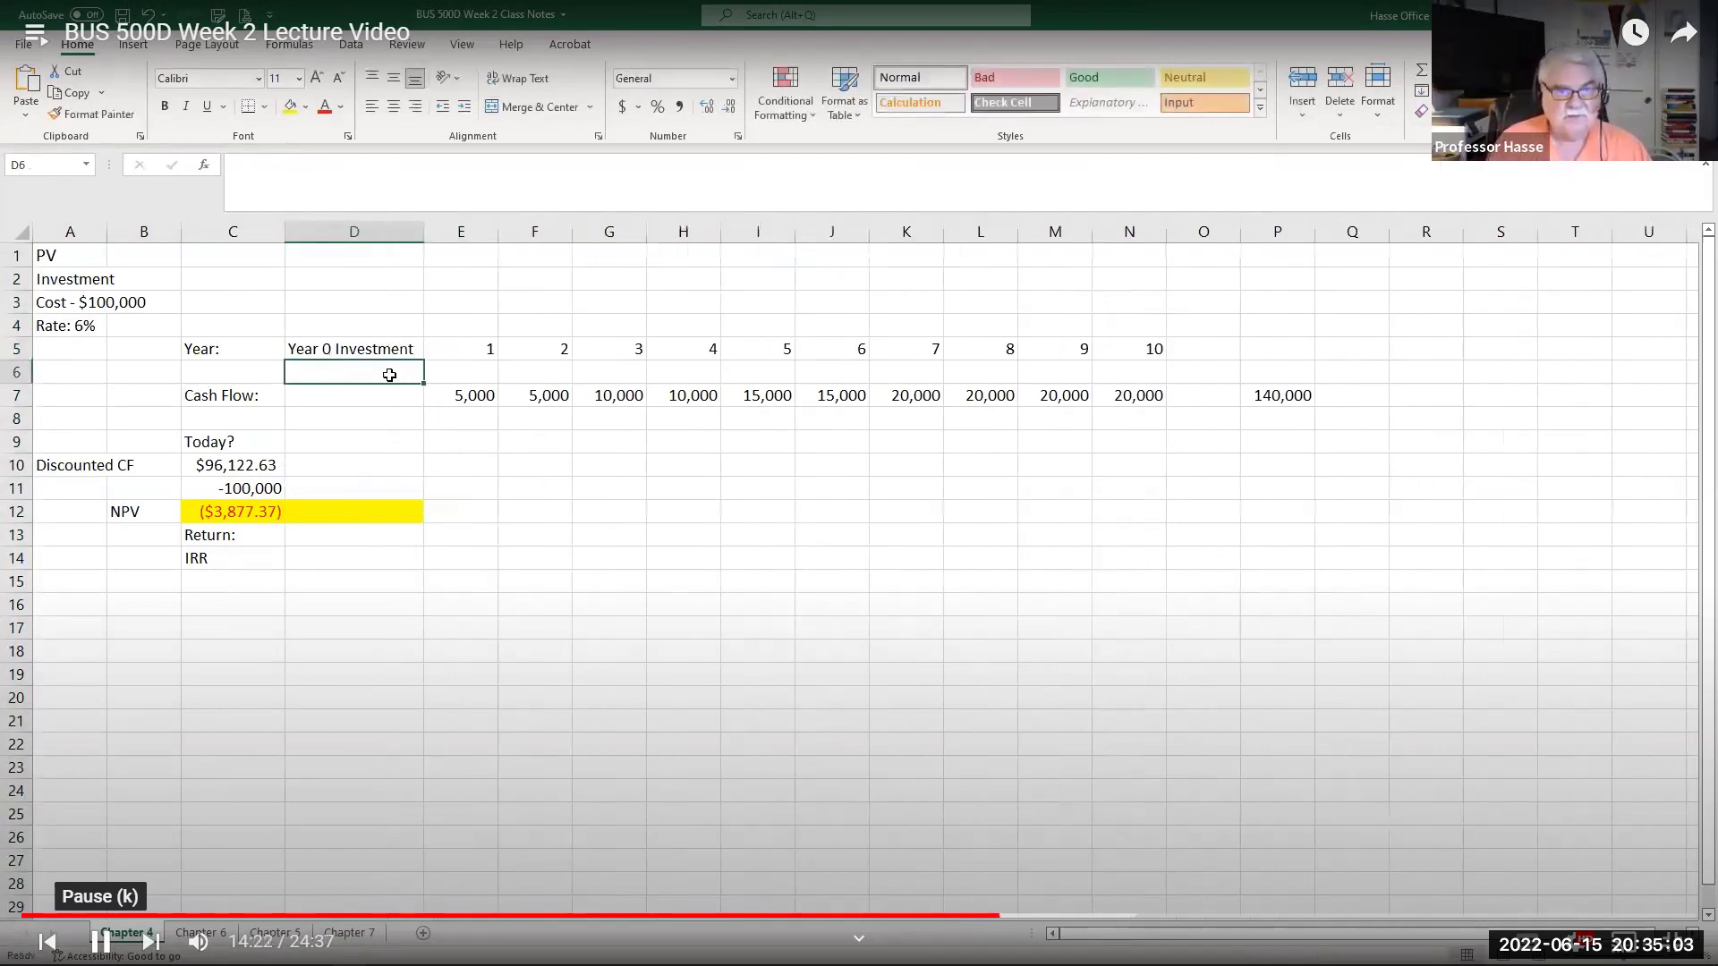
# Enter -100000 in D7 in comma style with no decimals, showing (100,000).
pyautogui.click(373, 394)
pyautogui.write('-`')
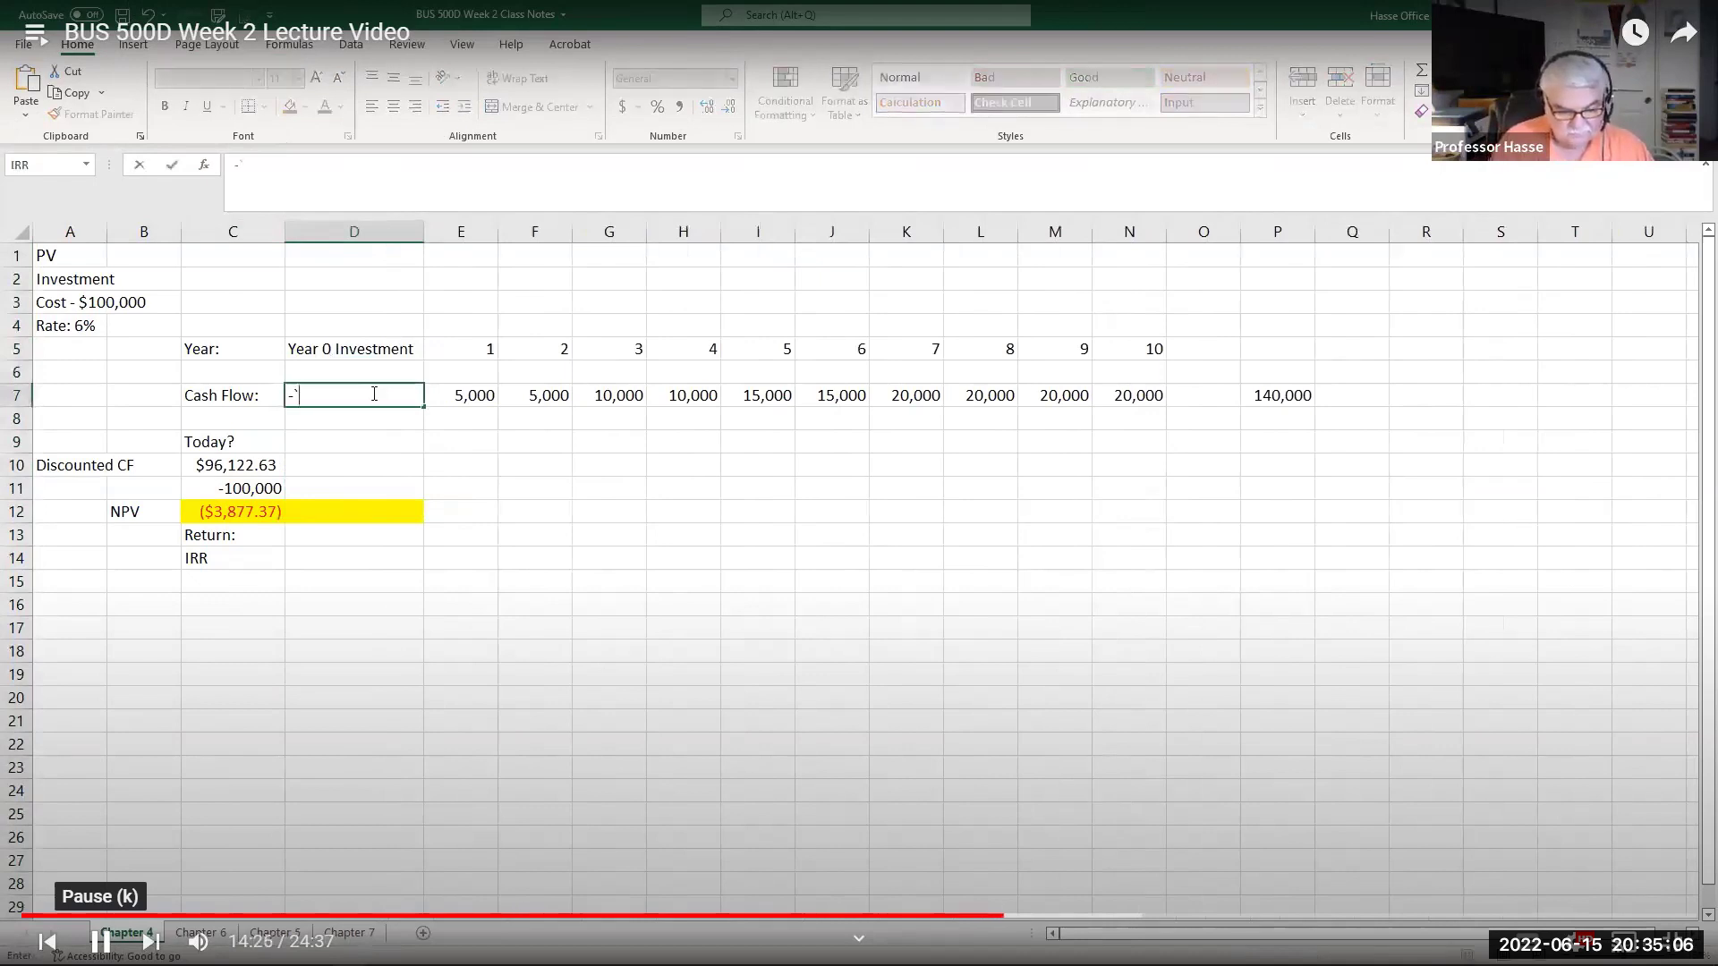
pyautogui.press('BackSpace')
pyautogui.write('1')
pyautogui.press('BackSpace')
pyautogui.write('00000')
pyautogui.press('Return')
pyautogui.click(340, 394)
pyautogui.click(679, 106)
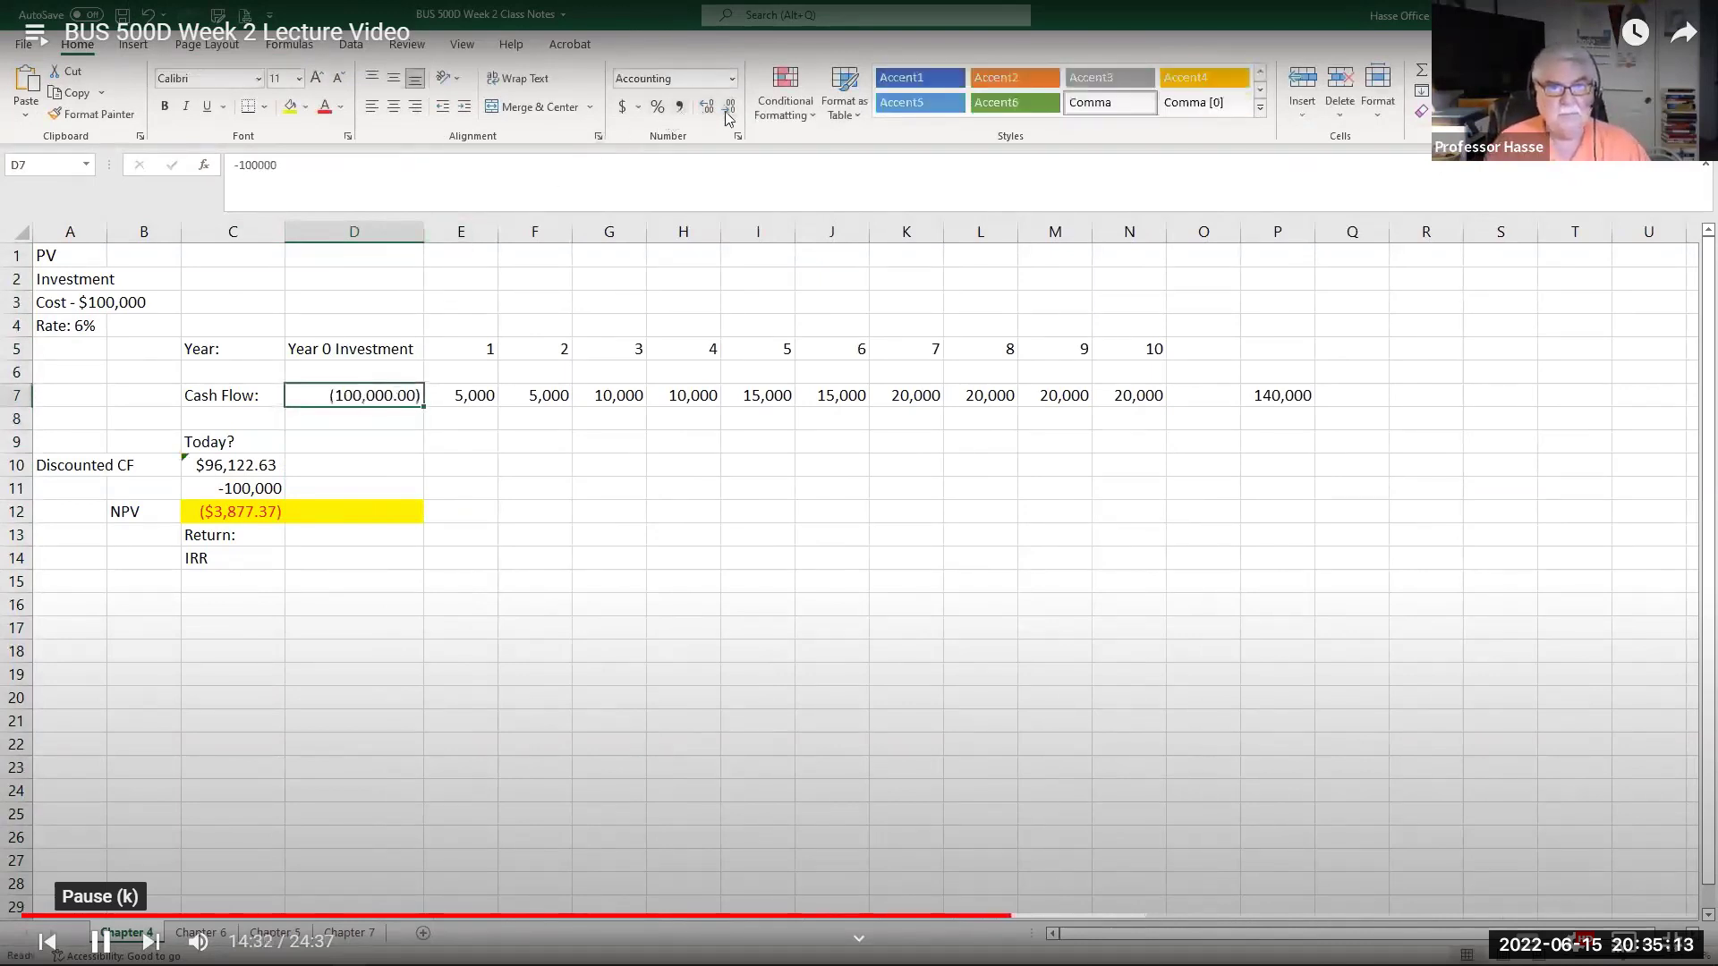
pyautogui.click(729, 108)
pyautogui.click(729, 108)
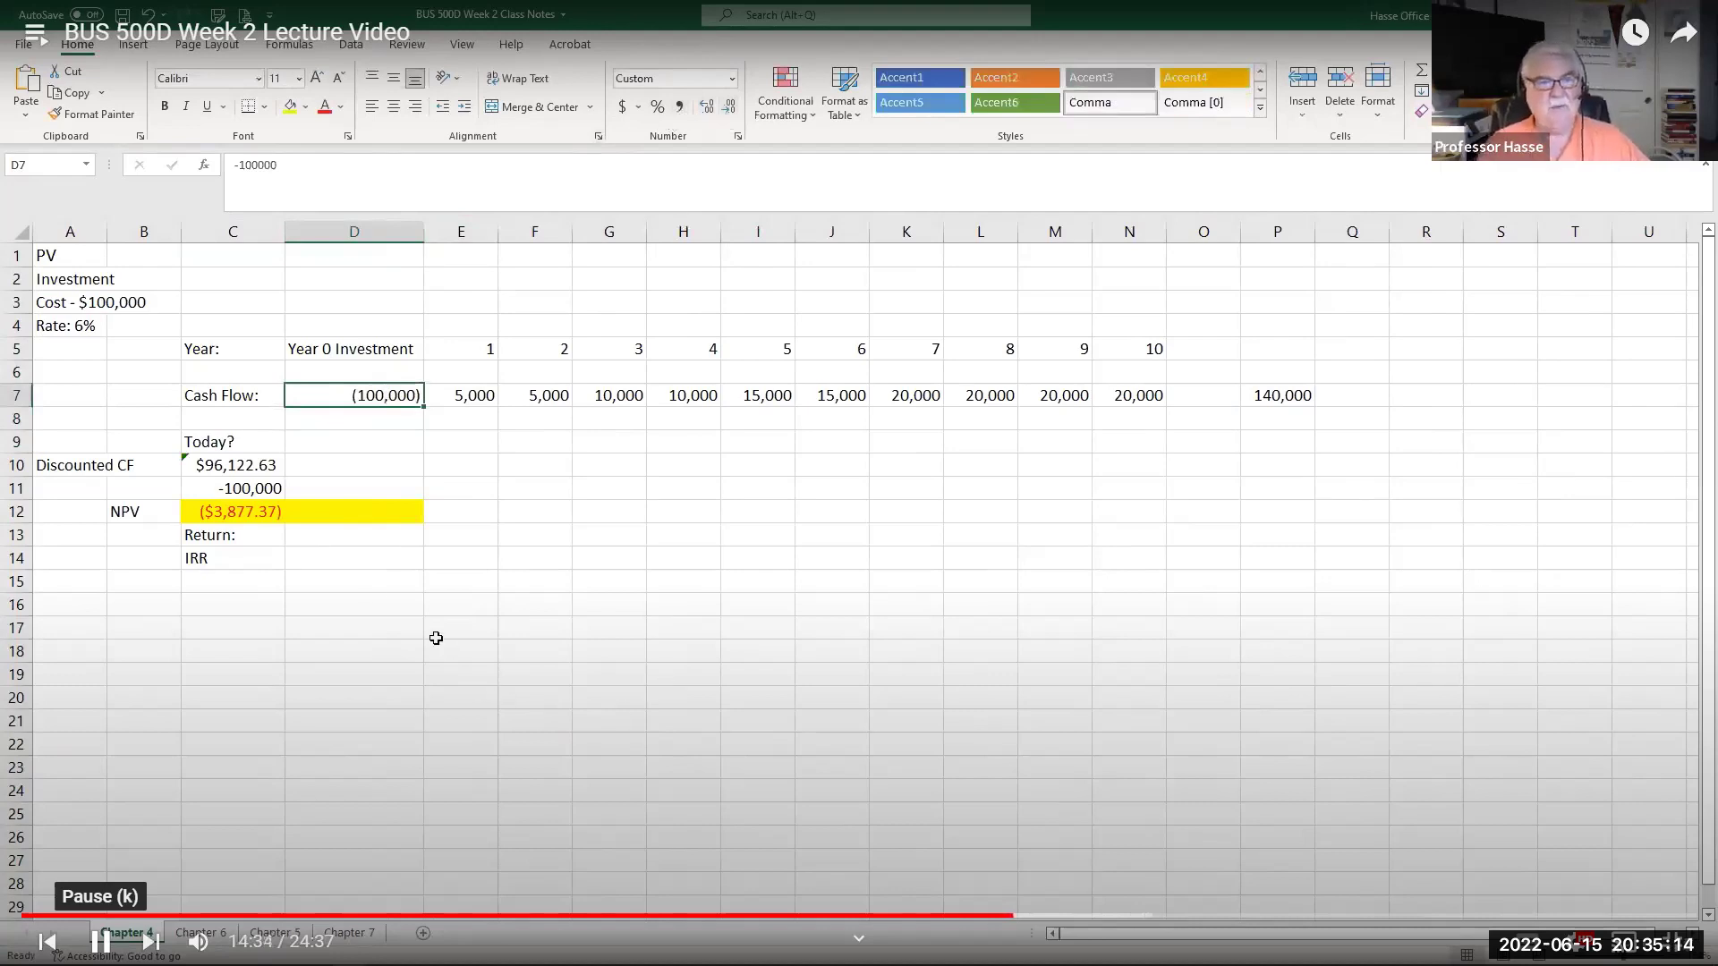
pyautogui.click(344, 567)
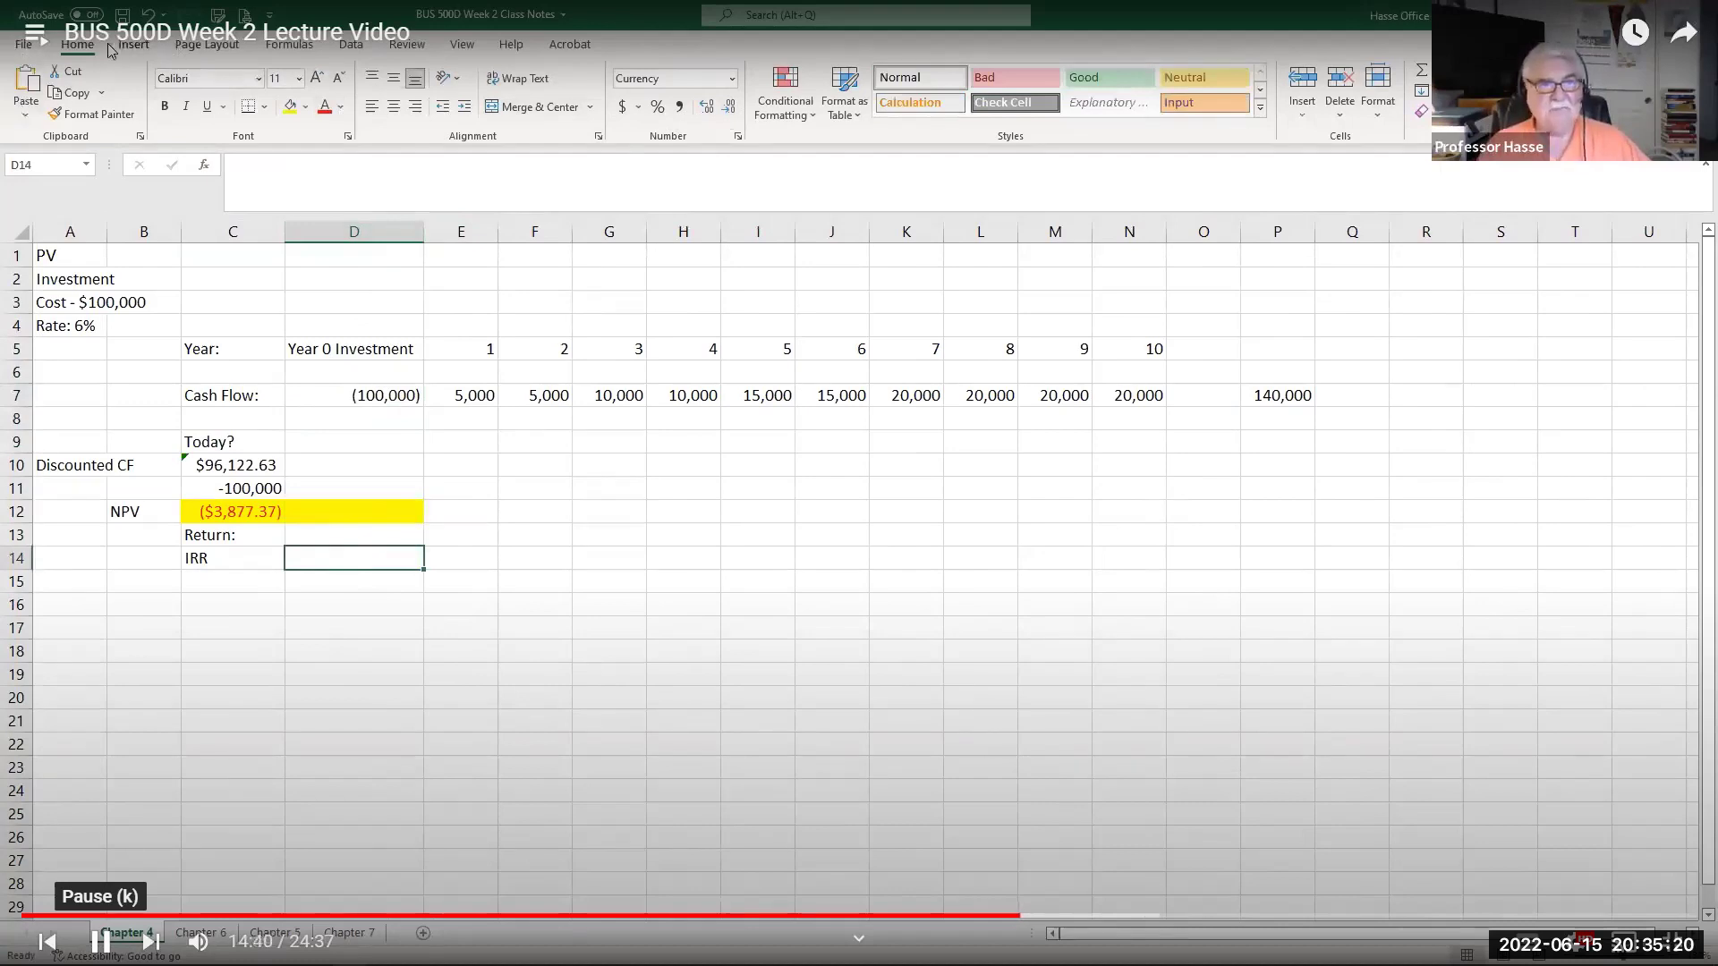
# Enter =IRR(D7:N7) in D14 covering the full cash flow row.
pyautogui.click(273, 49)
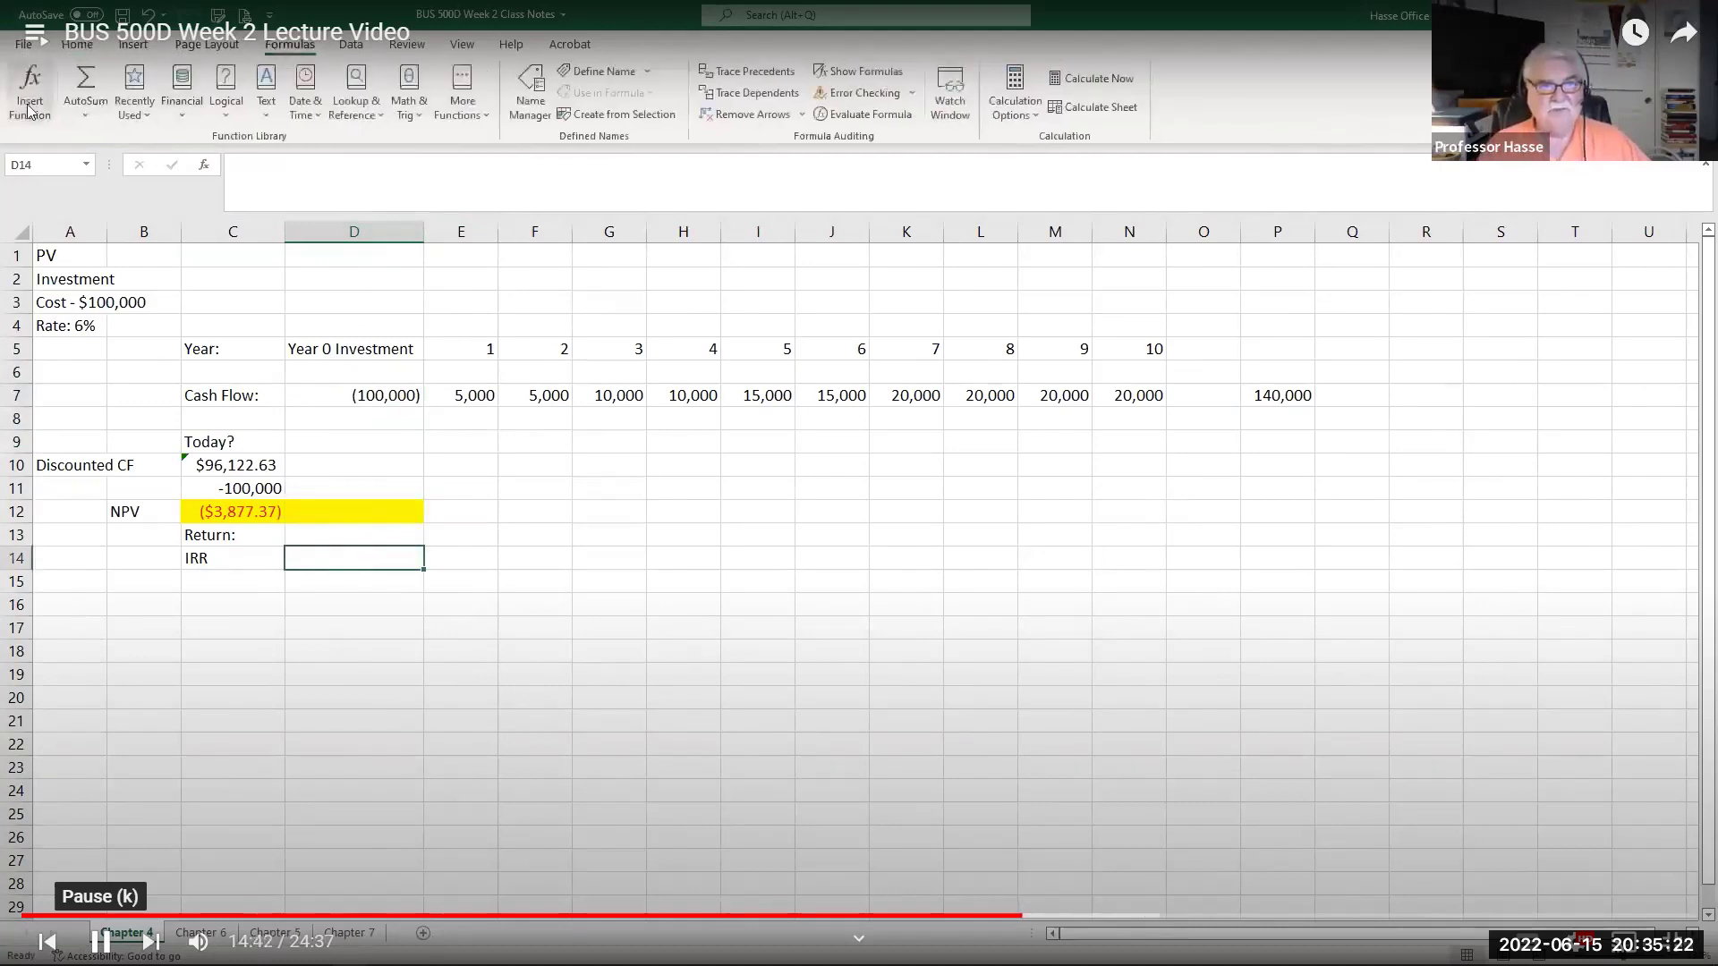
pyautogui.click(30, 89)
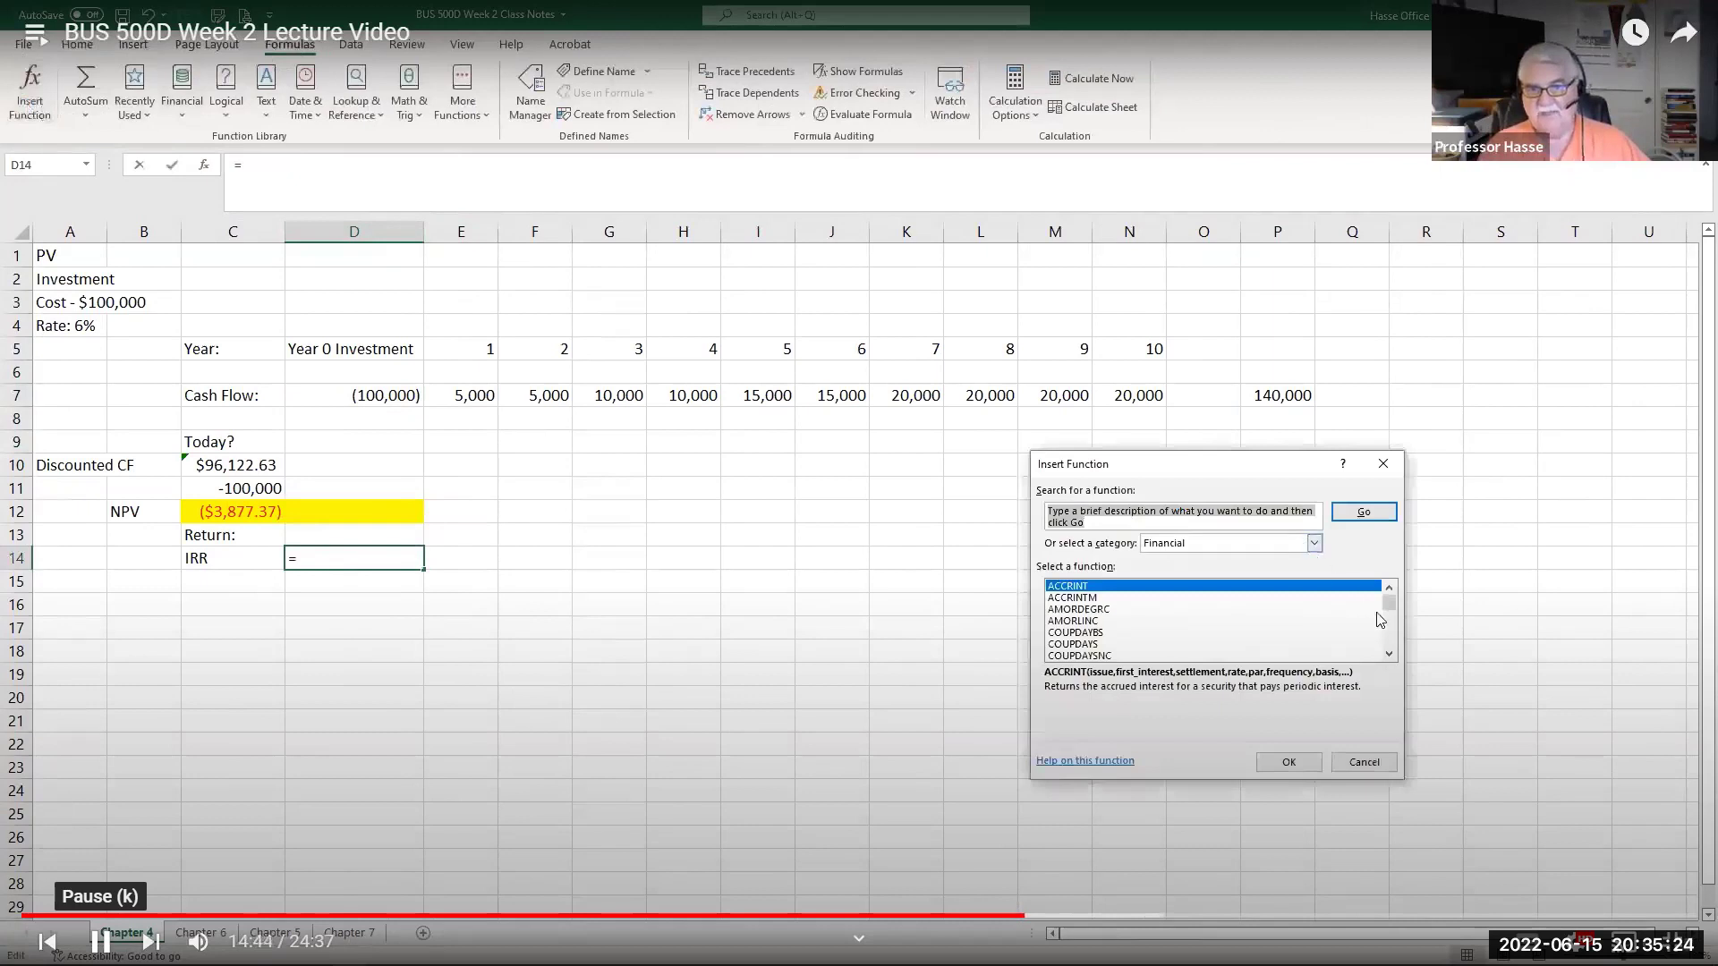
pyautogui.scroll(-6, 1394, 640)
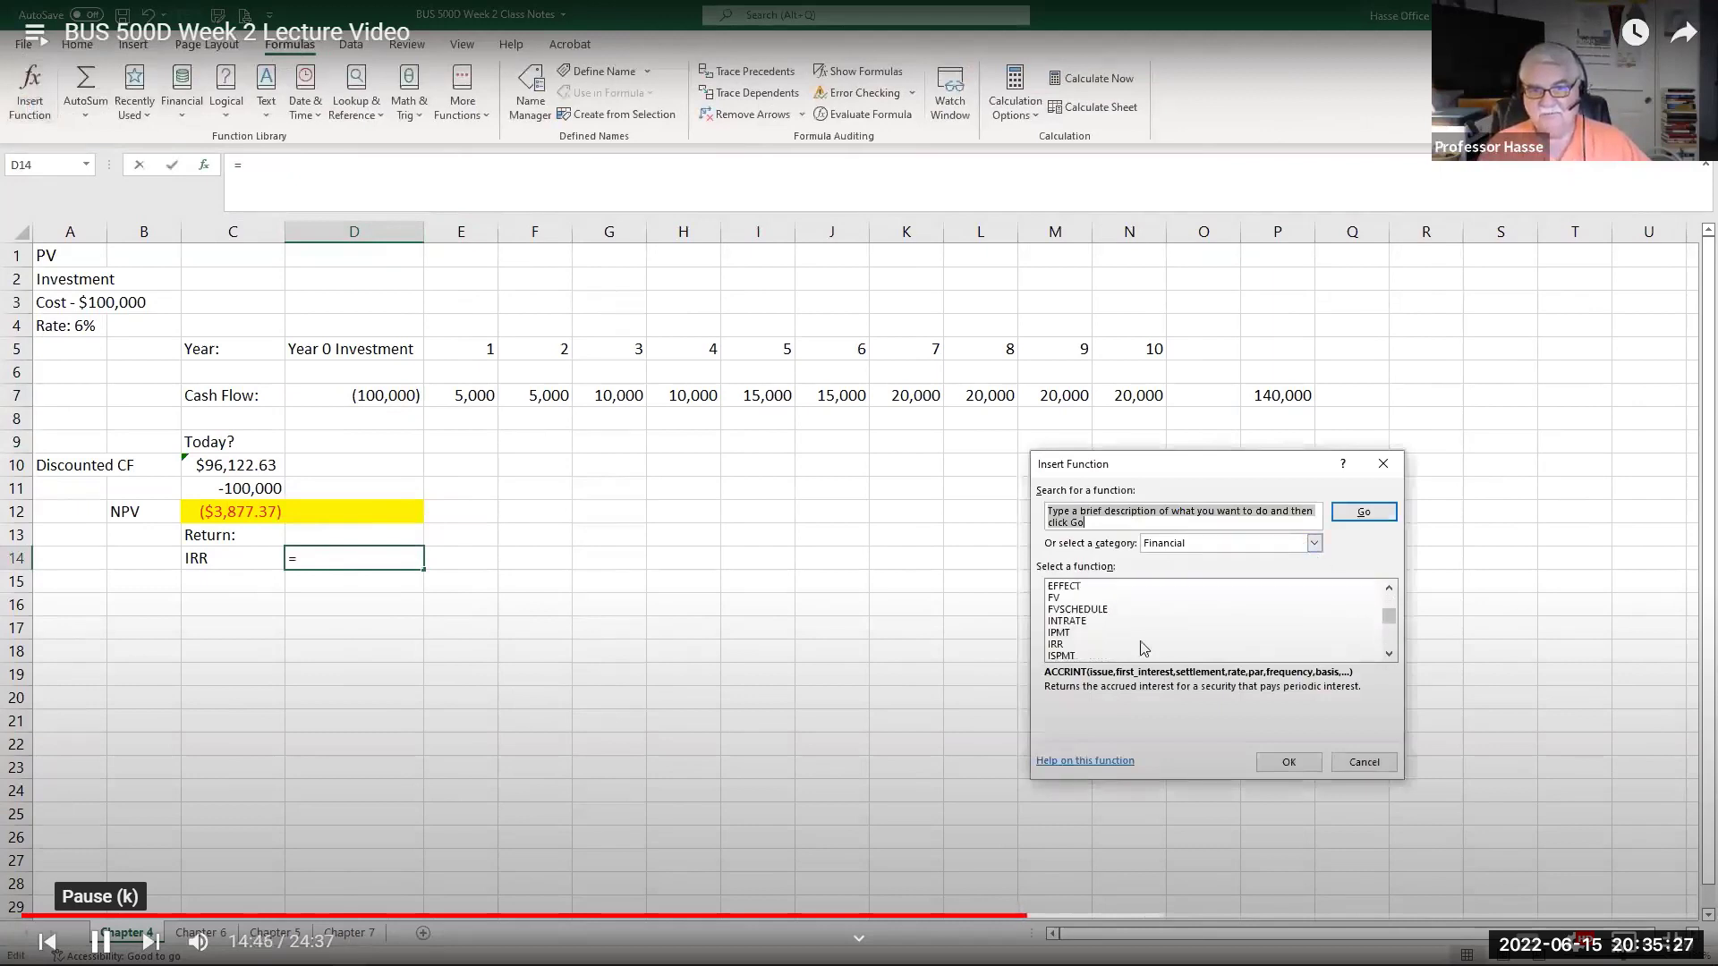
pyautogui.click(1115, 644)
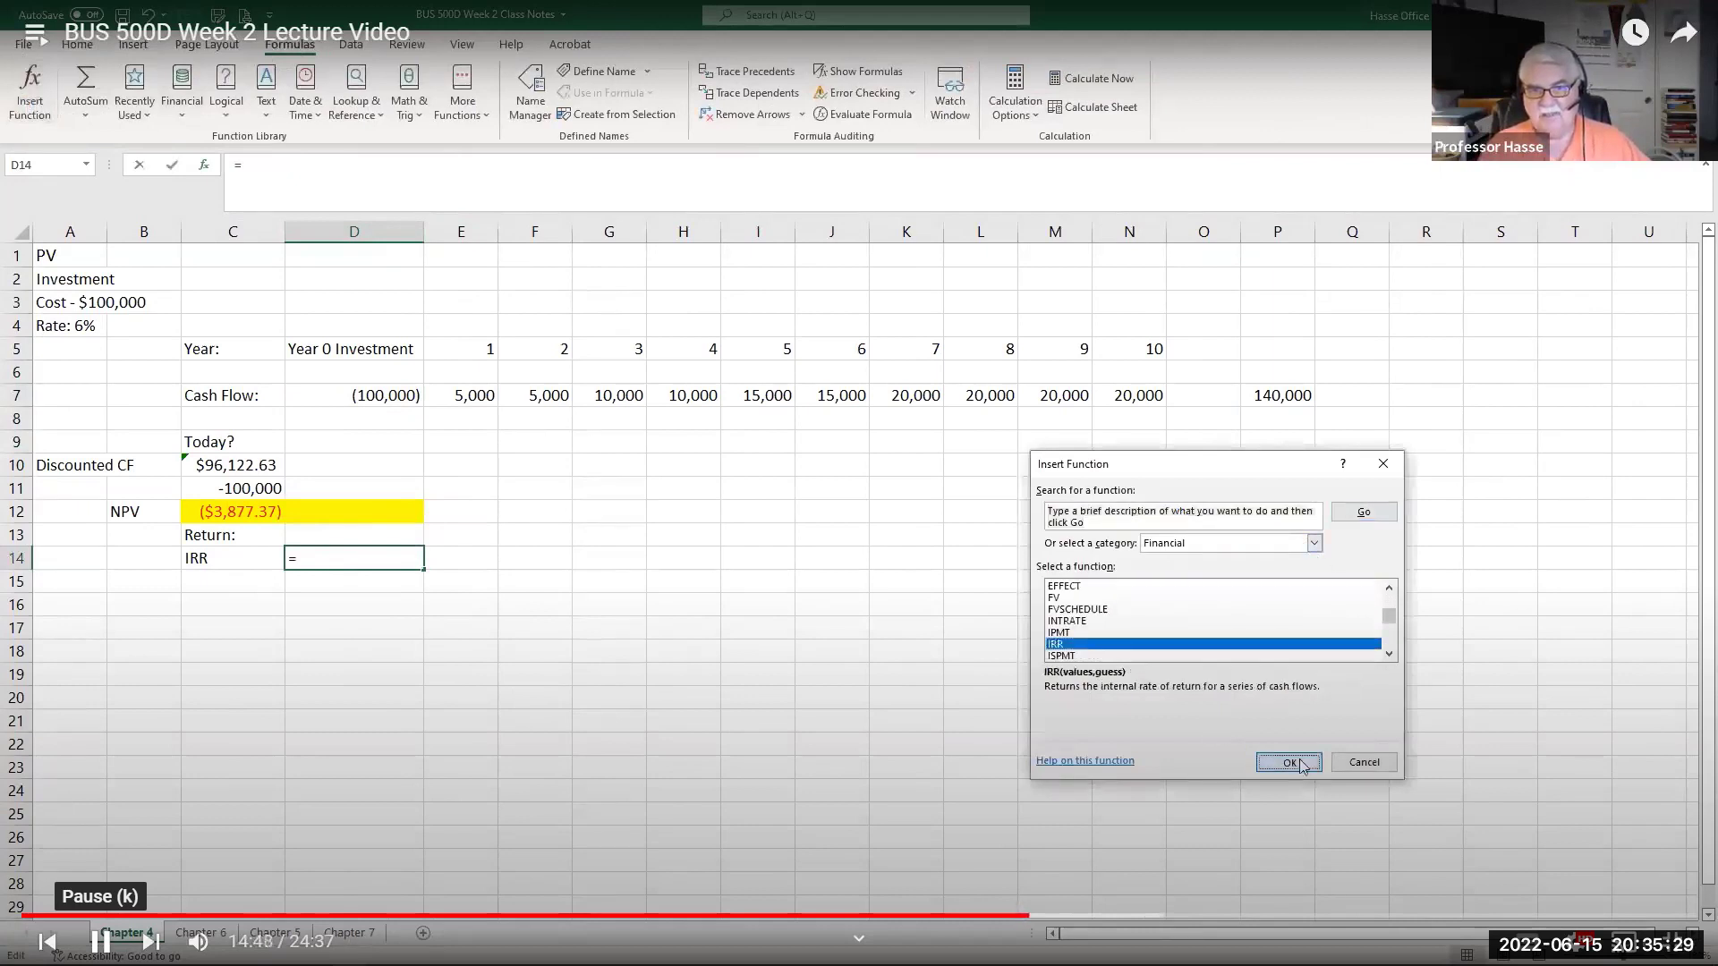
pyautogui.click(1288, 762)
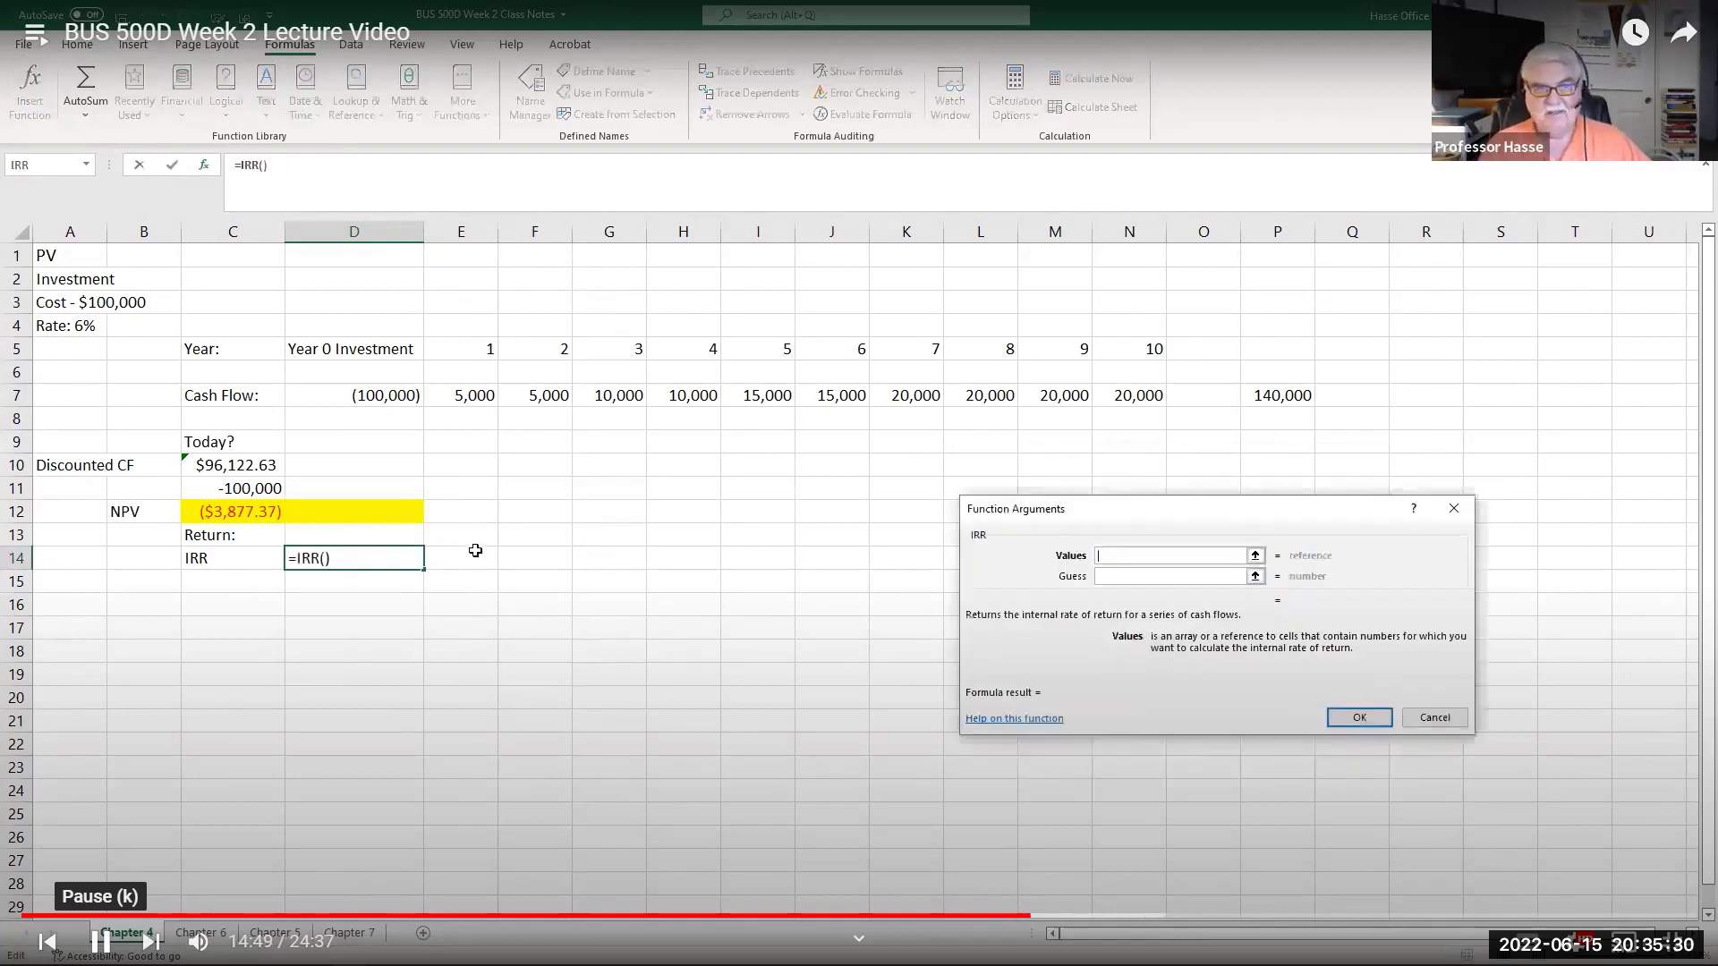
pyautogui.click(382, 396)
pyautogui.moveTo(382, 396); pyautogui.dragTo(1119, 394)
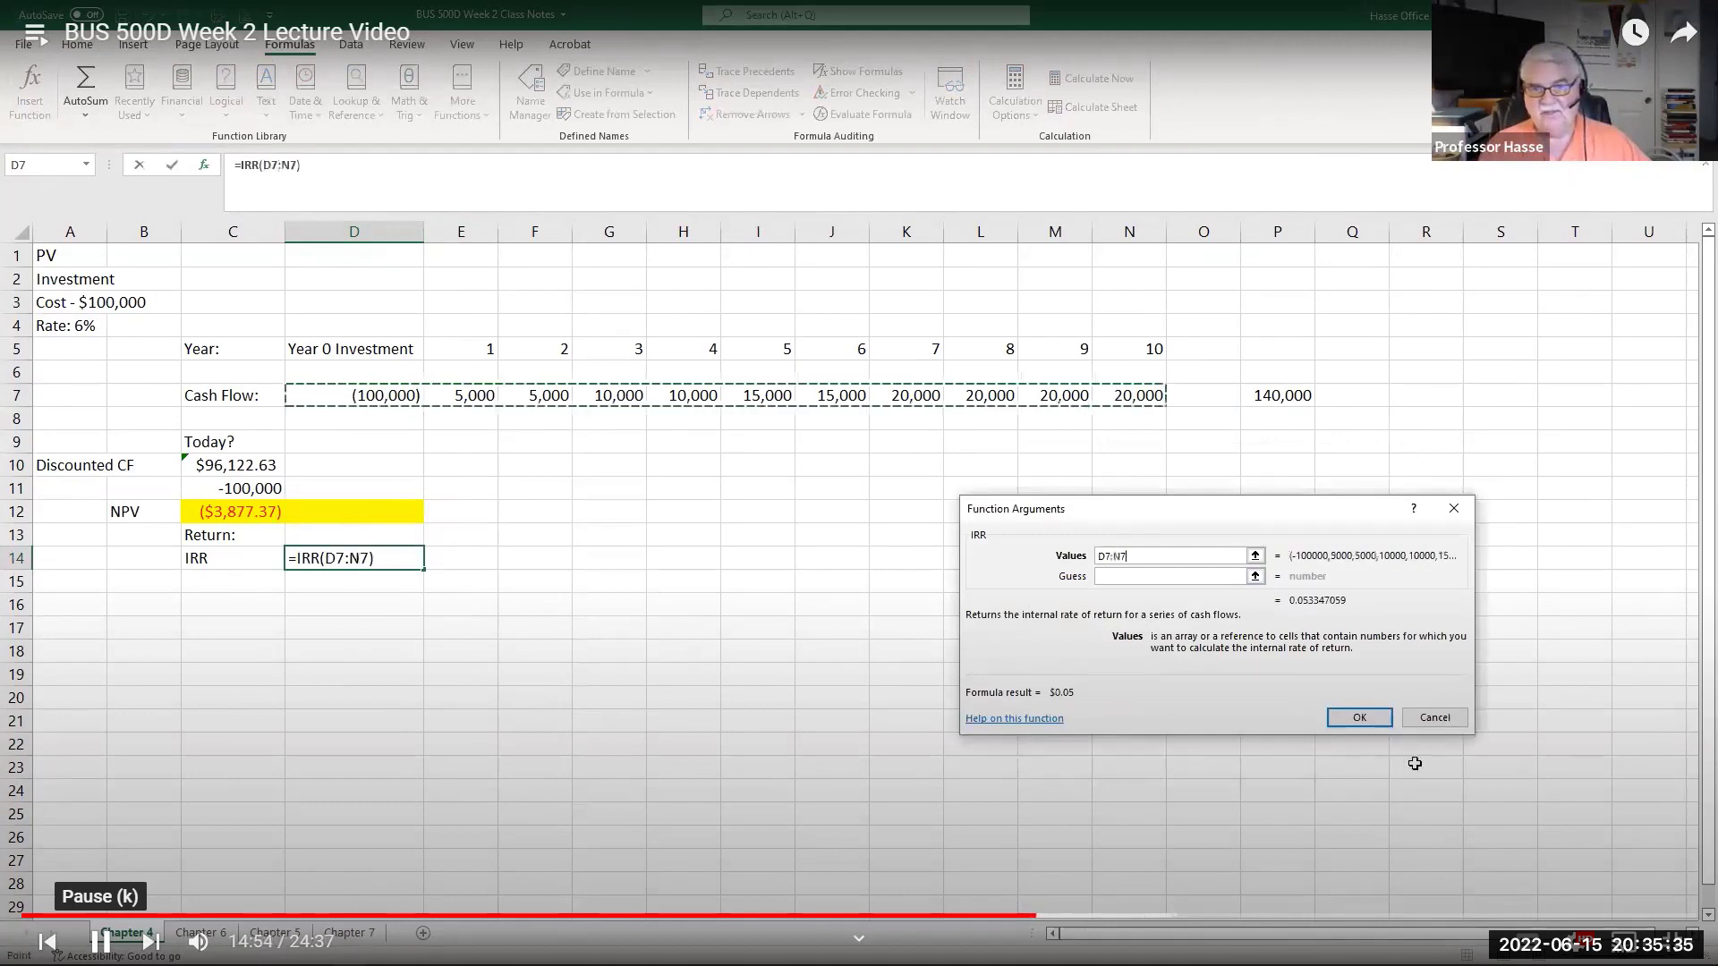
pyautogui.click(1360, 718)
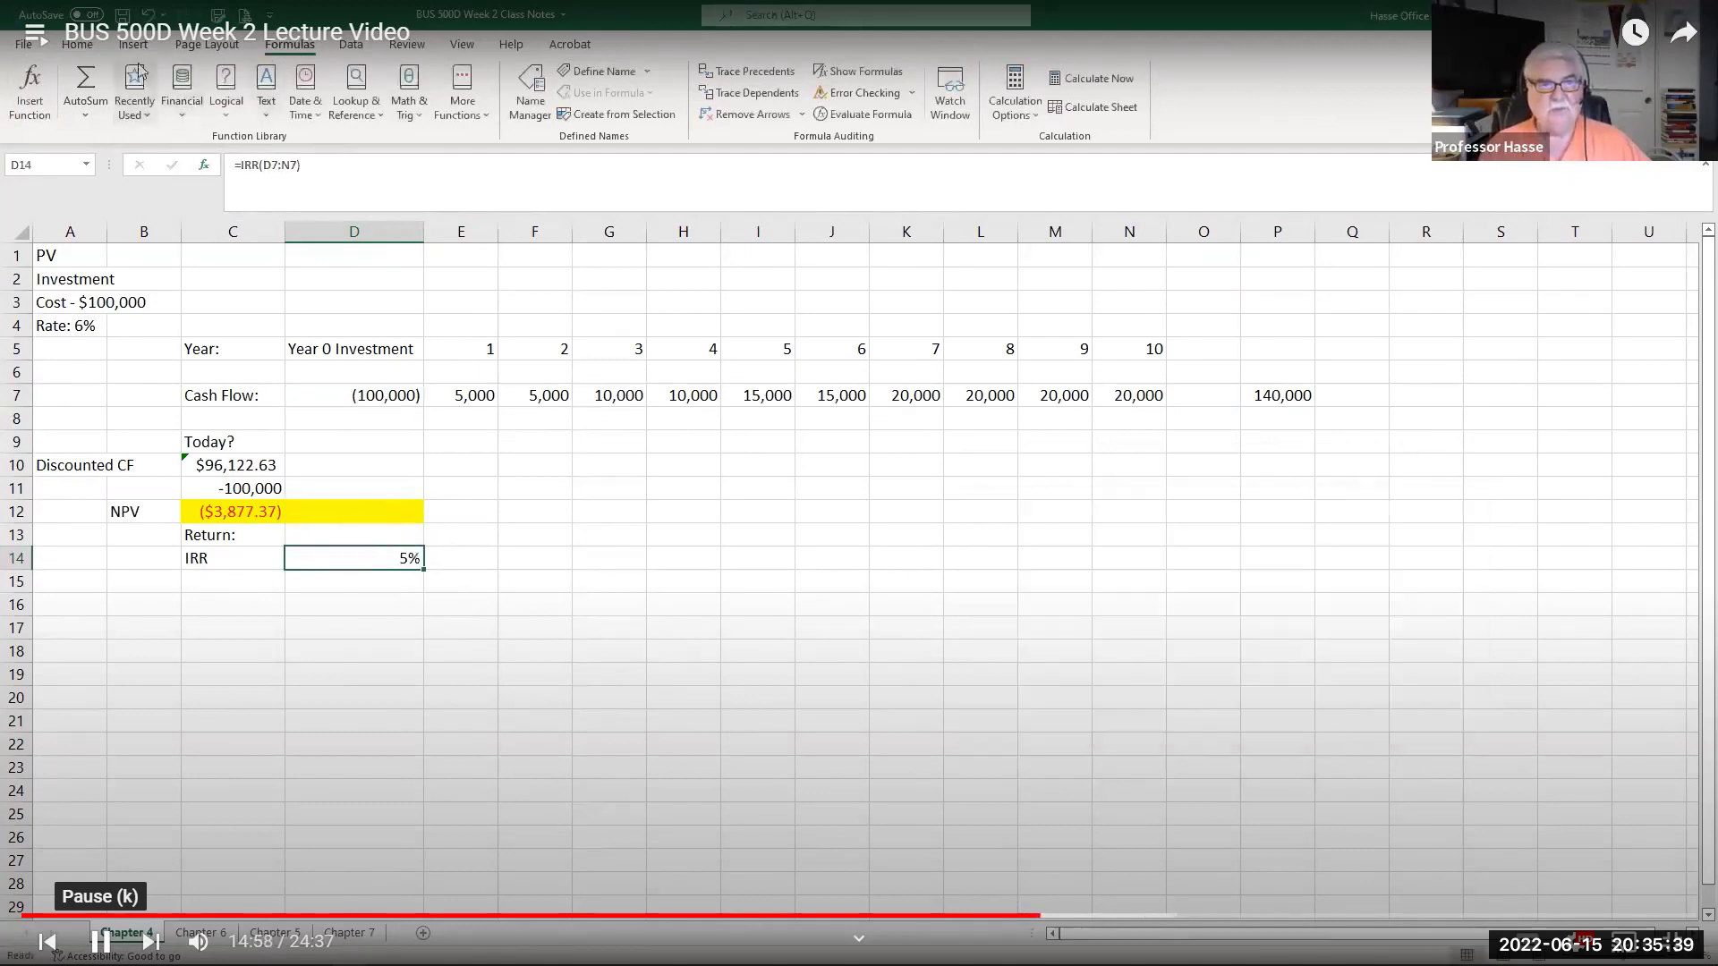
# Show the IRR result with two decimals as 5.33%.
pyautogui.click(77, 44)
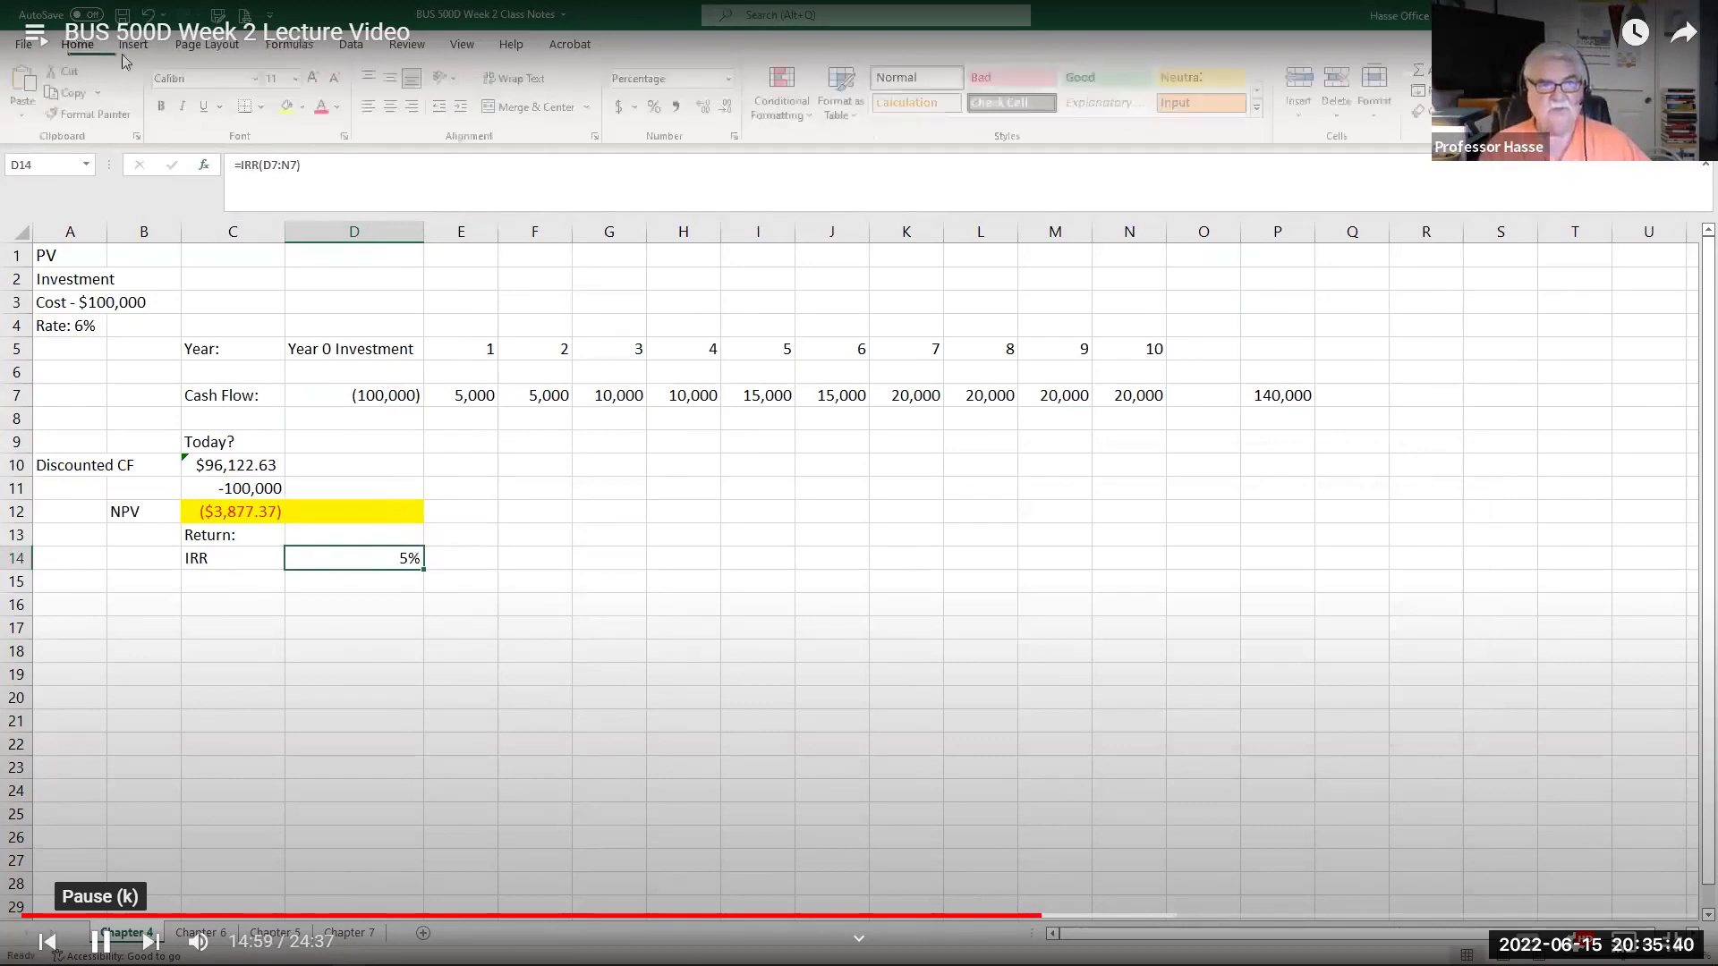
pyautogui.click(707, 106)
pyautogui.click(707, 106)
pyautogui.click(387, 597)
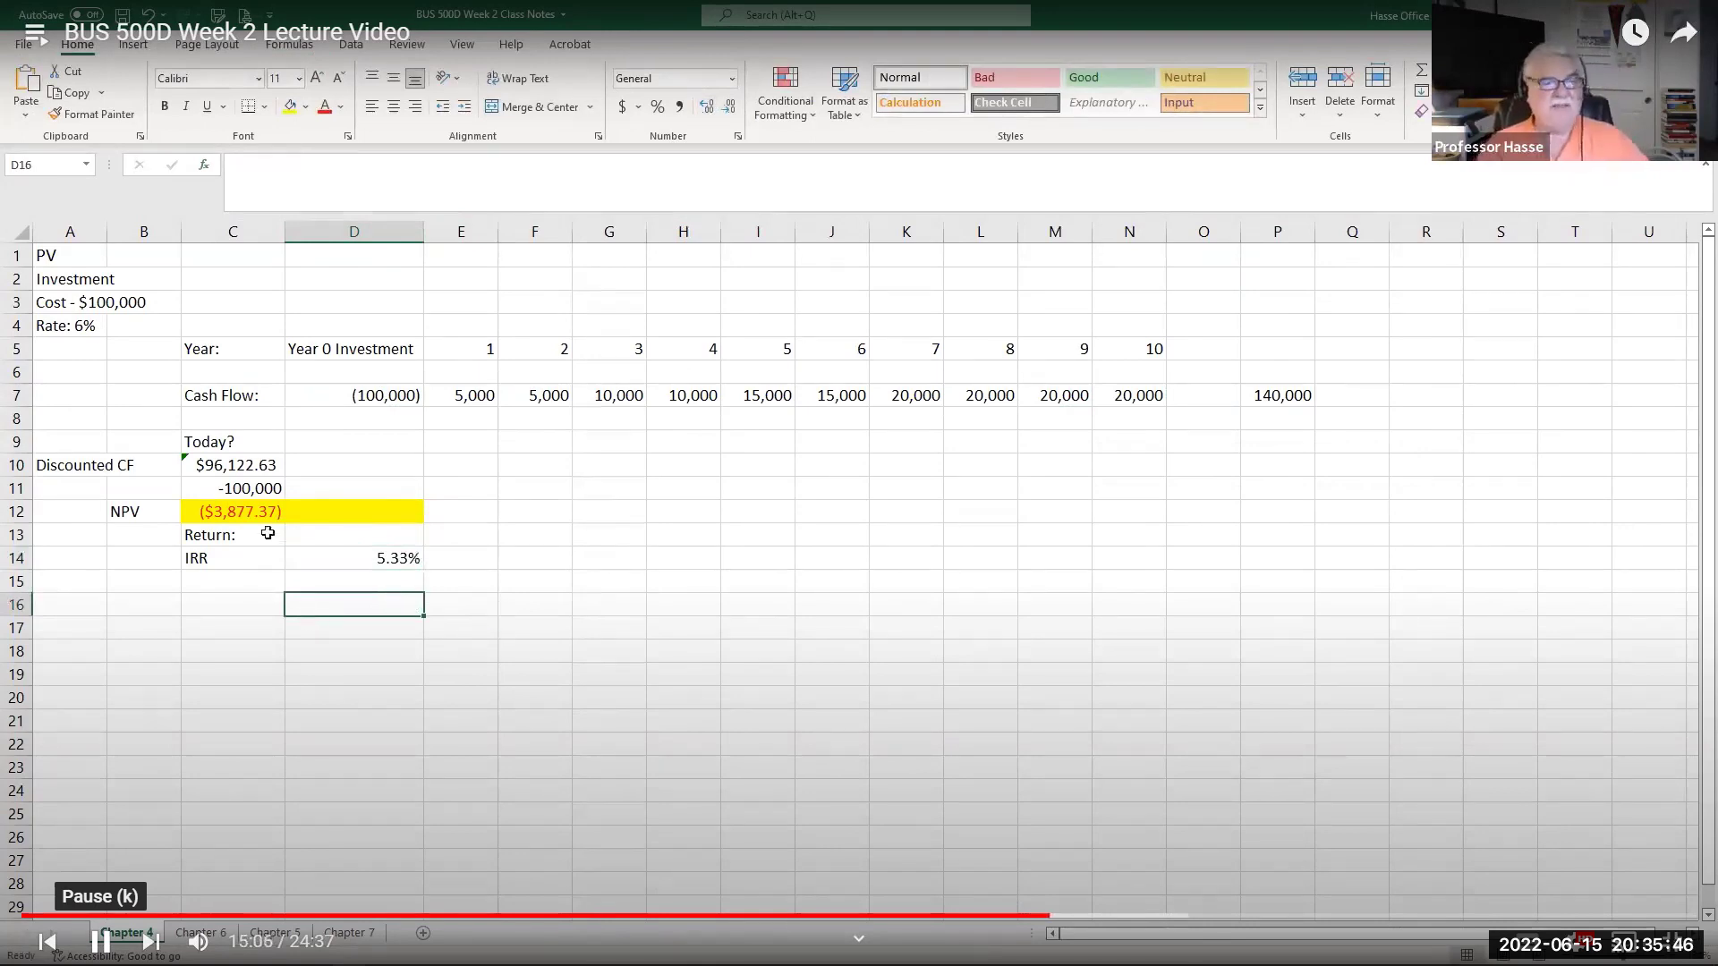
pyautogui.click(244, 516)
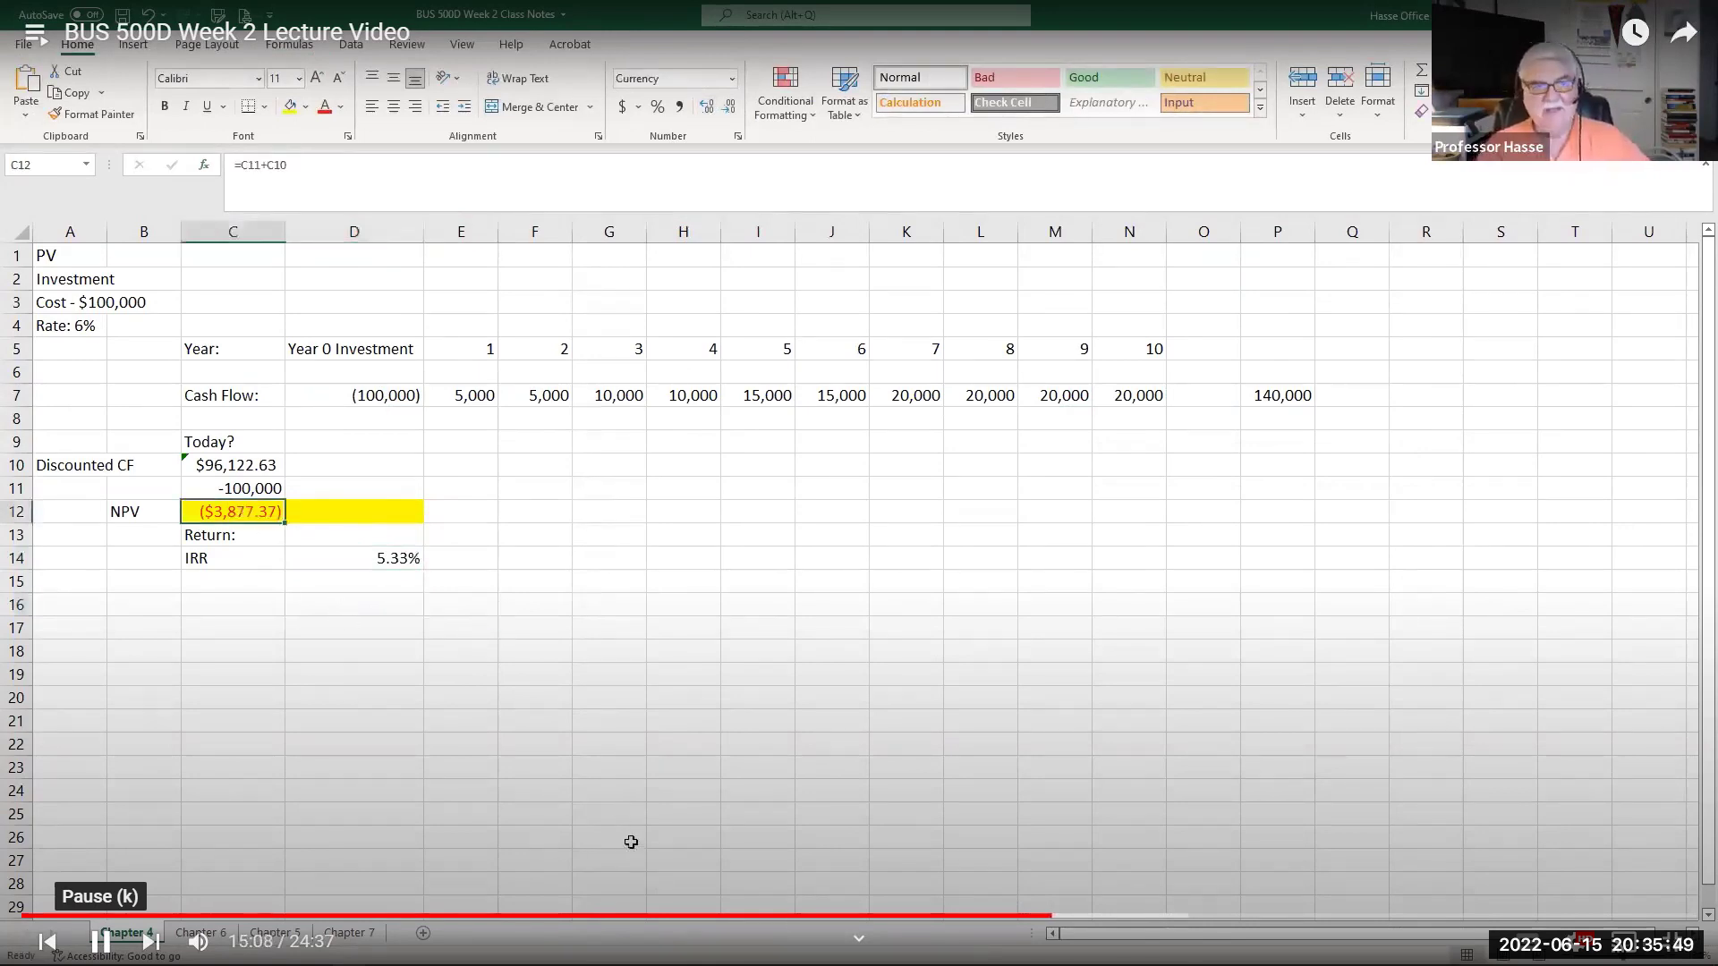
pyautogui.moveTo(374, 397); pyautogui.dragTo(1159, 395)
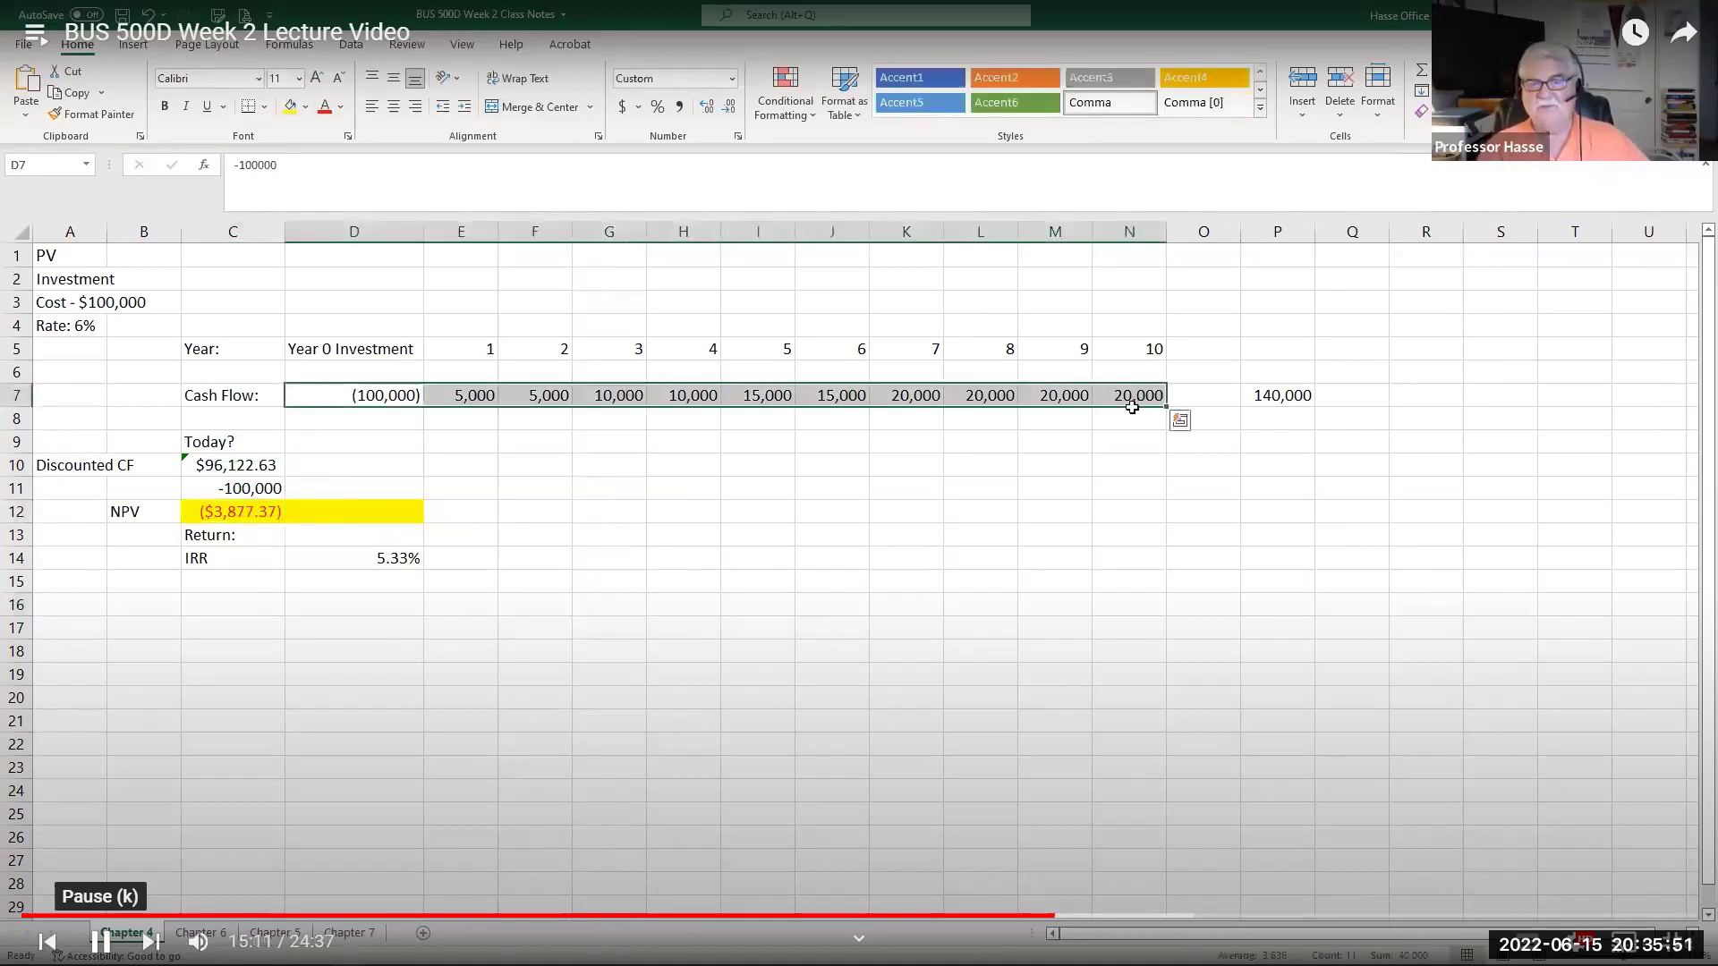
pyautogui.click(403, 561)
pyautogui.click(55, 304)
pyautogui.click(57, 324)
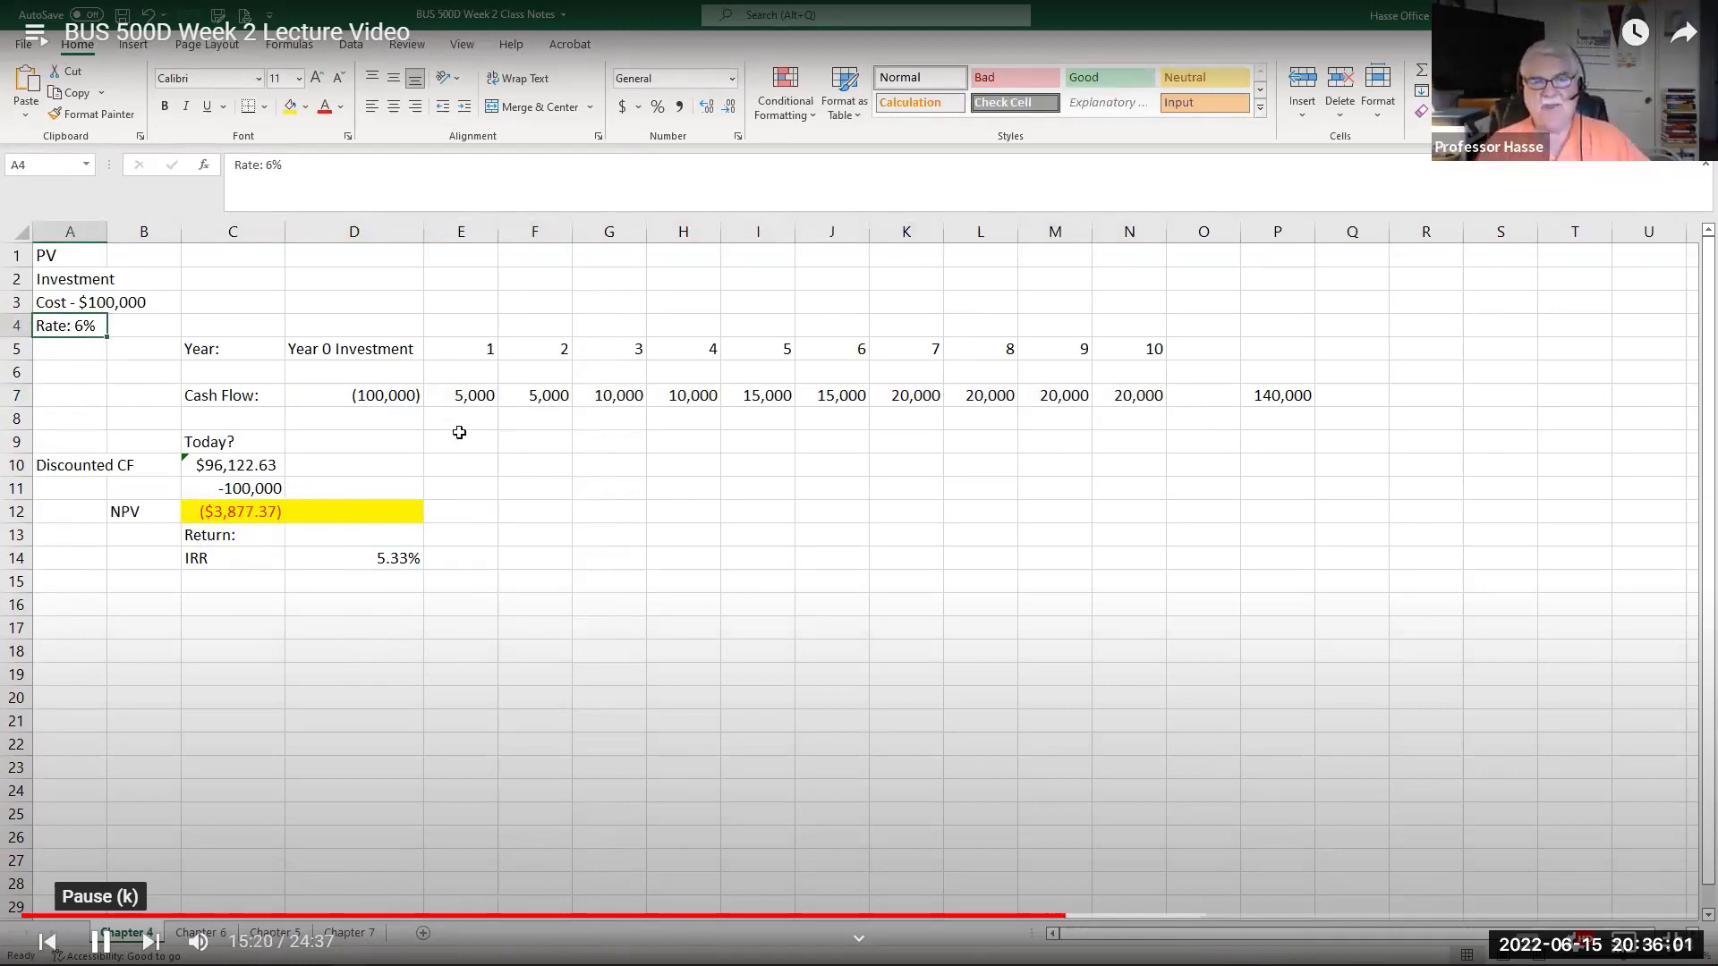
pyautogui.moveTo(477, 394); pyautogui.dragTo(1106, 392)
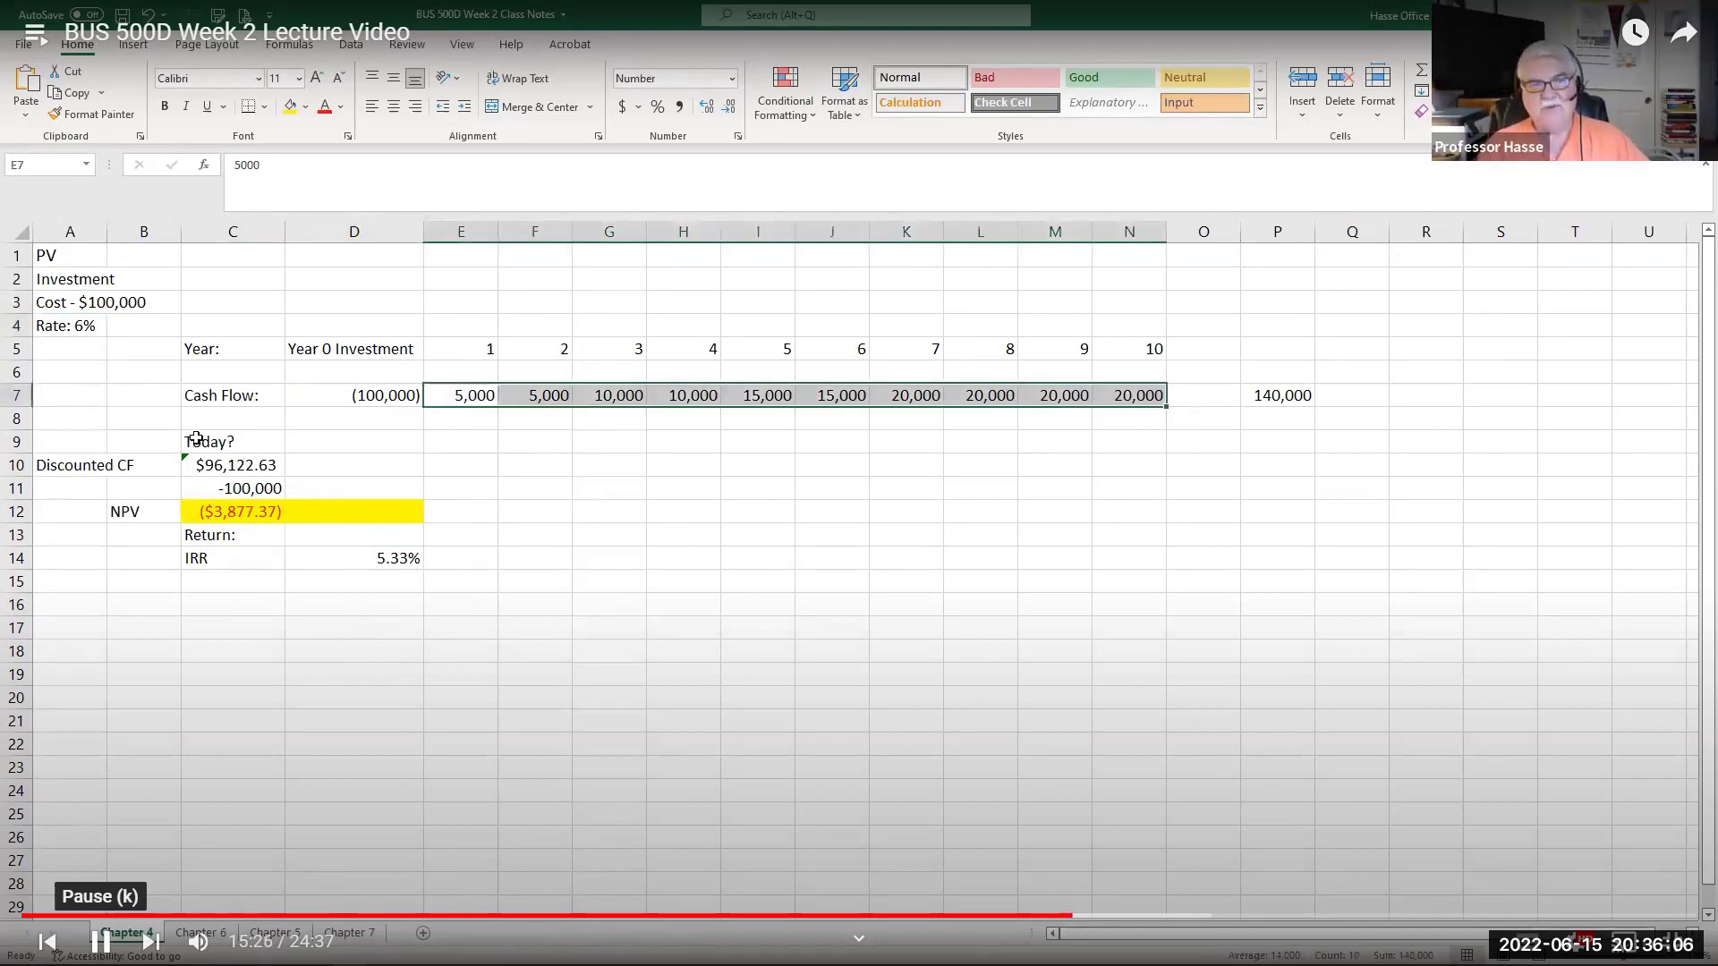
pyautogui.click(57, 329)
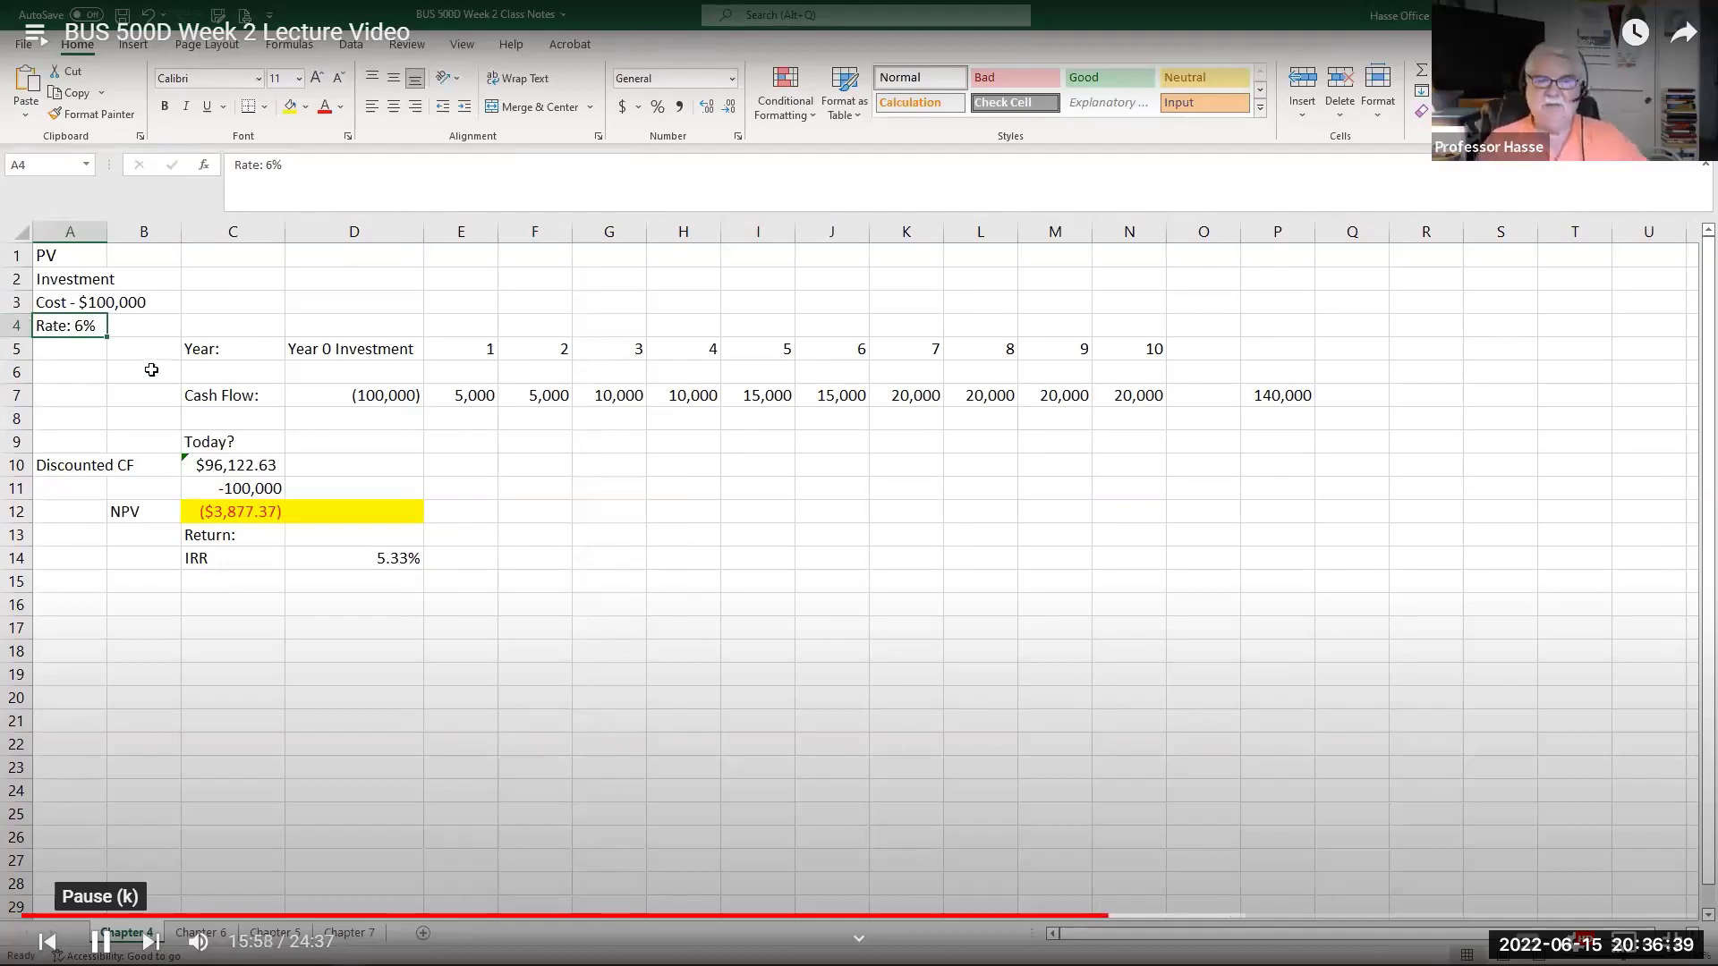
pyautogui.click(229, 516)
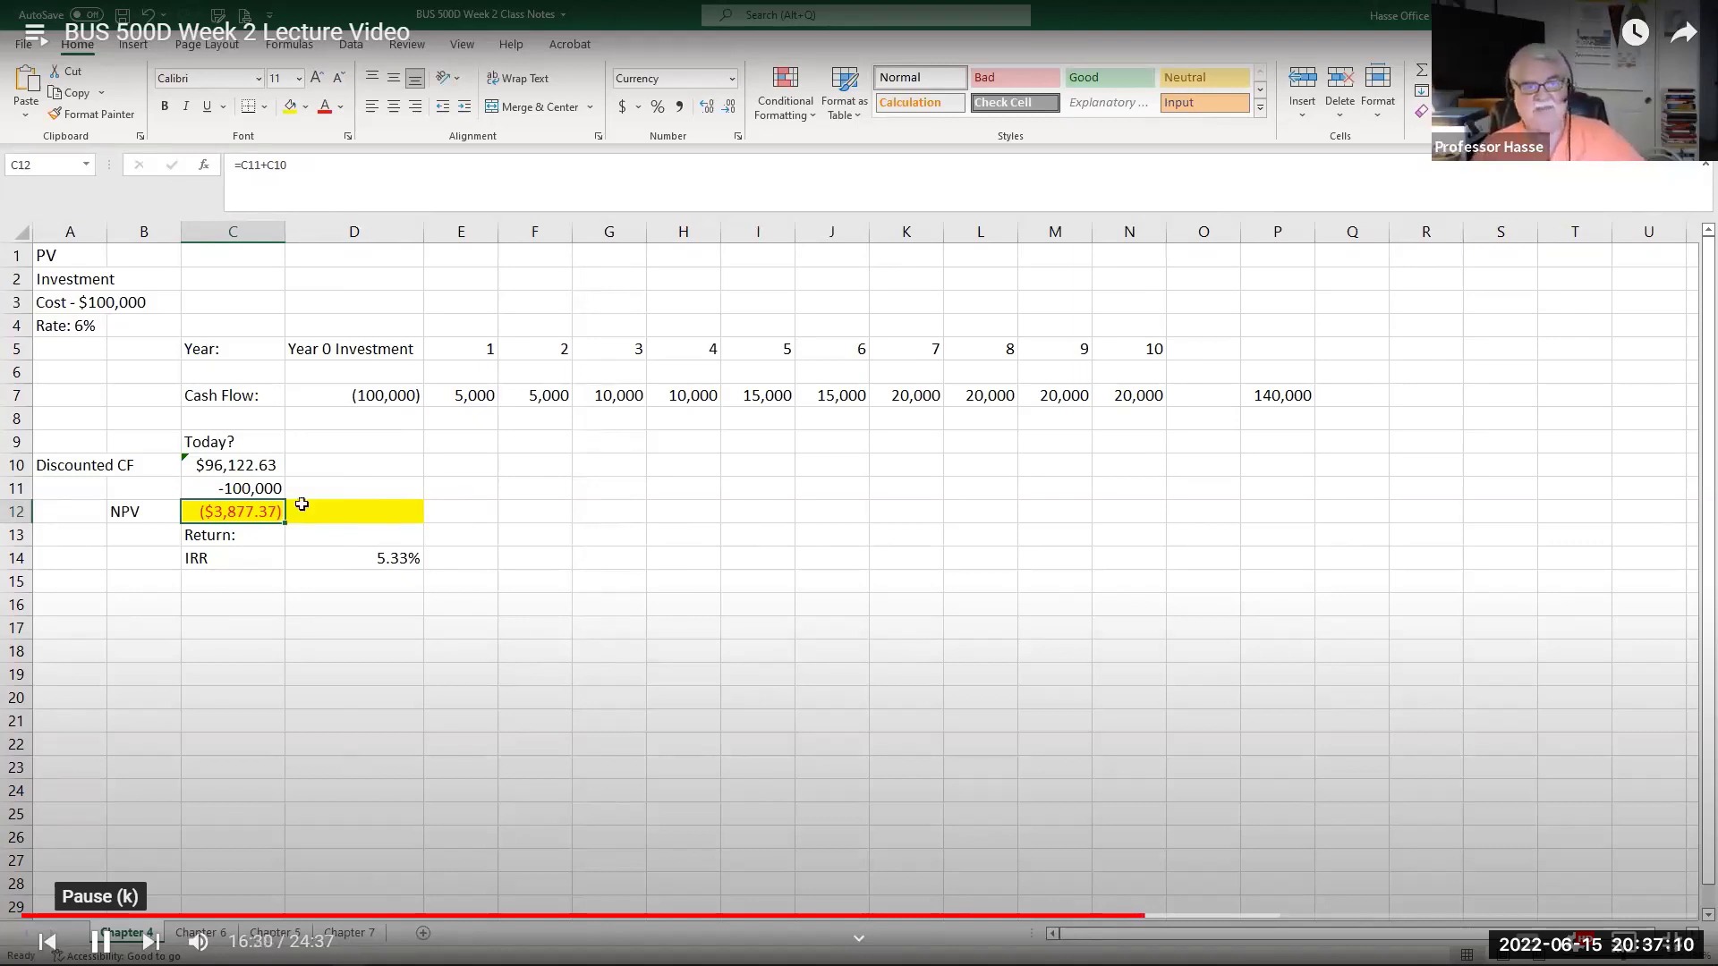
# Review C10's NPV, the 140,000 cash flows and C11's cost, then open Chapter 6.
pyautogui.click(242, 465)
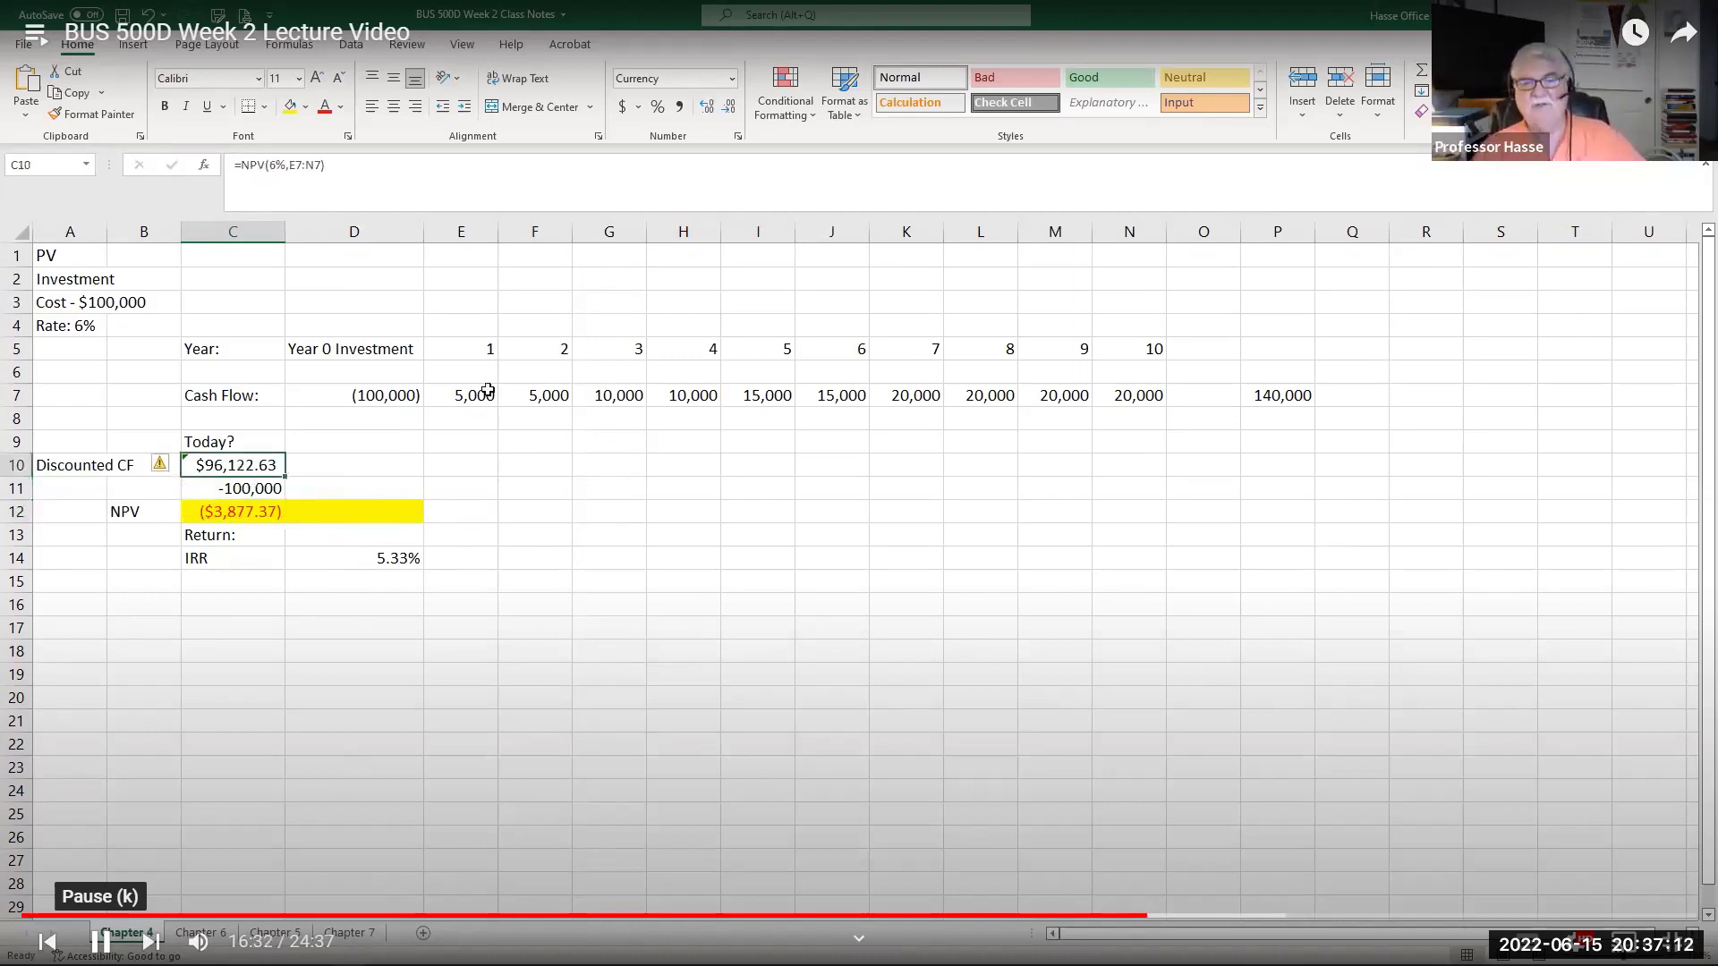
pyautogui.moveTo(488, 391); pyautogui.dragTo(1129, 395)
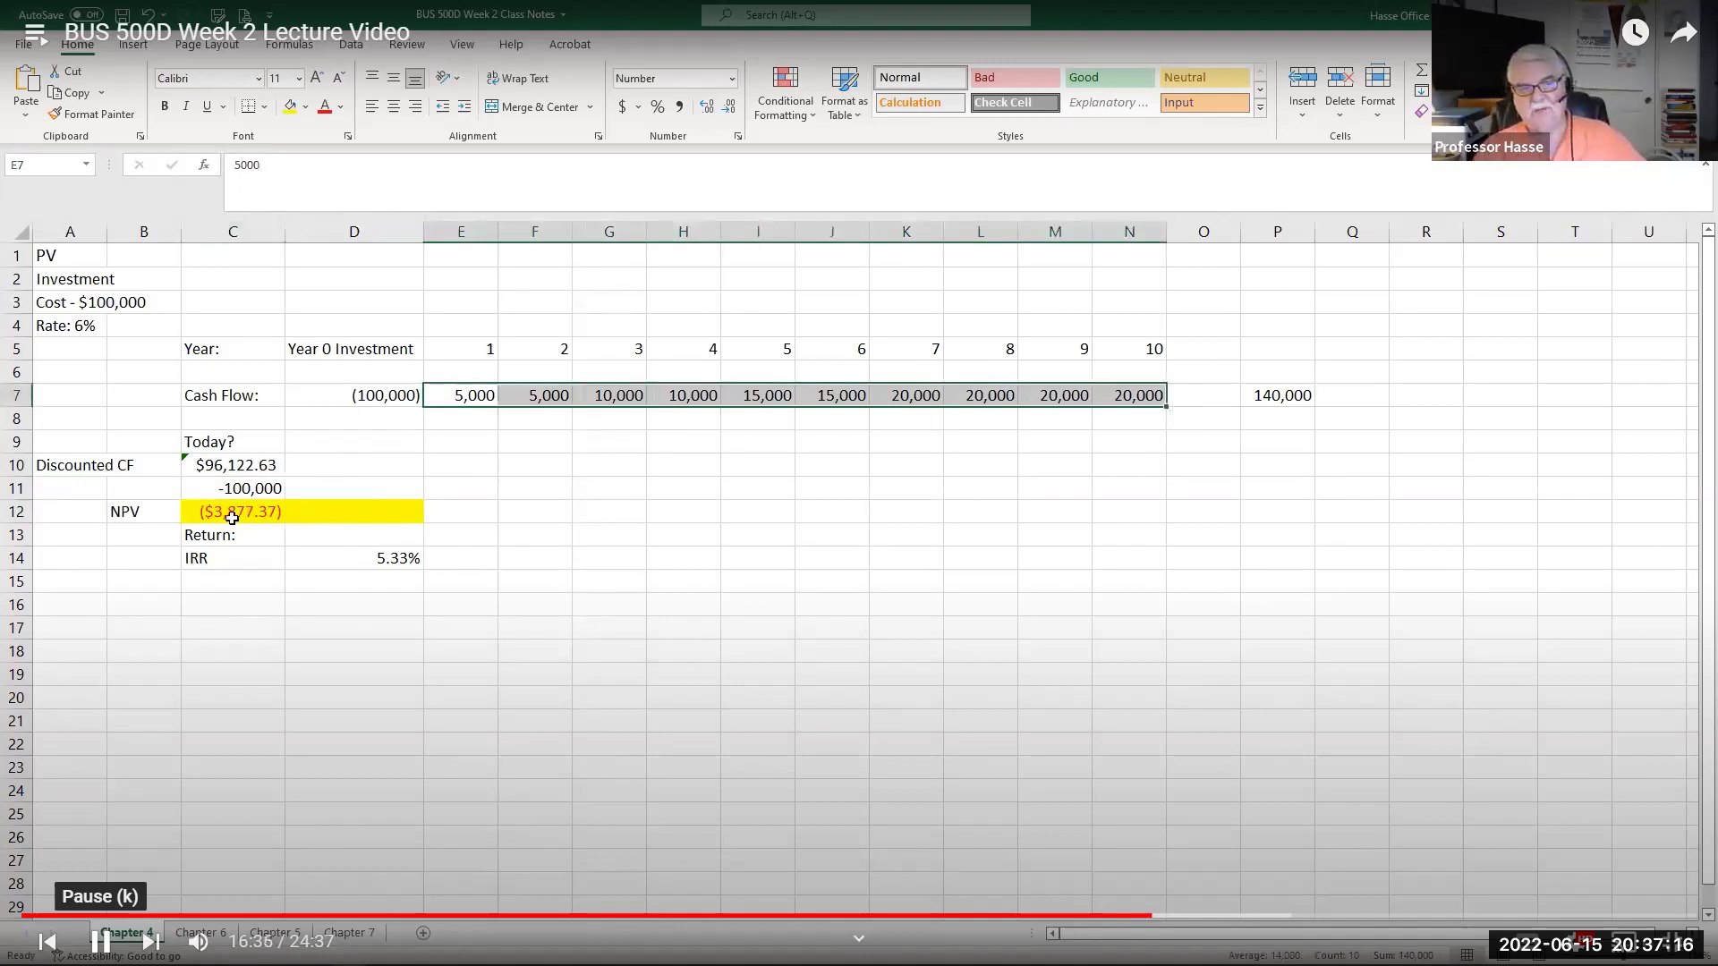
pyautogui.click(249, 490)
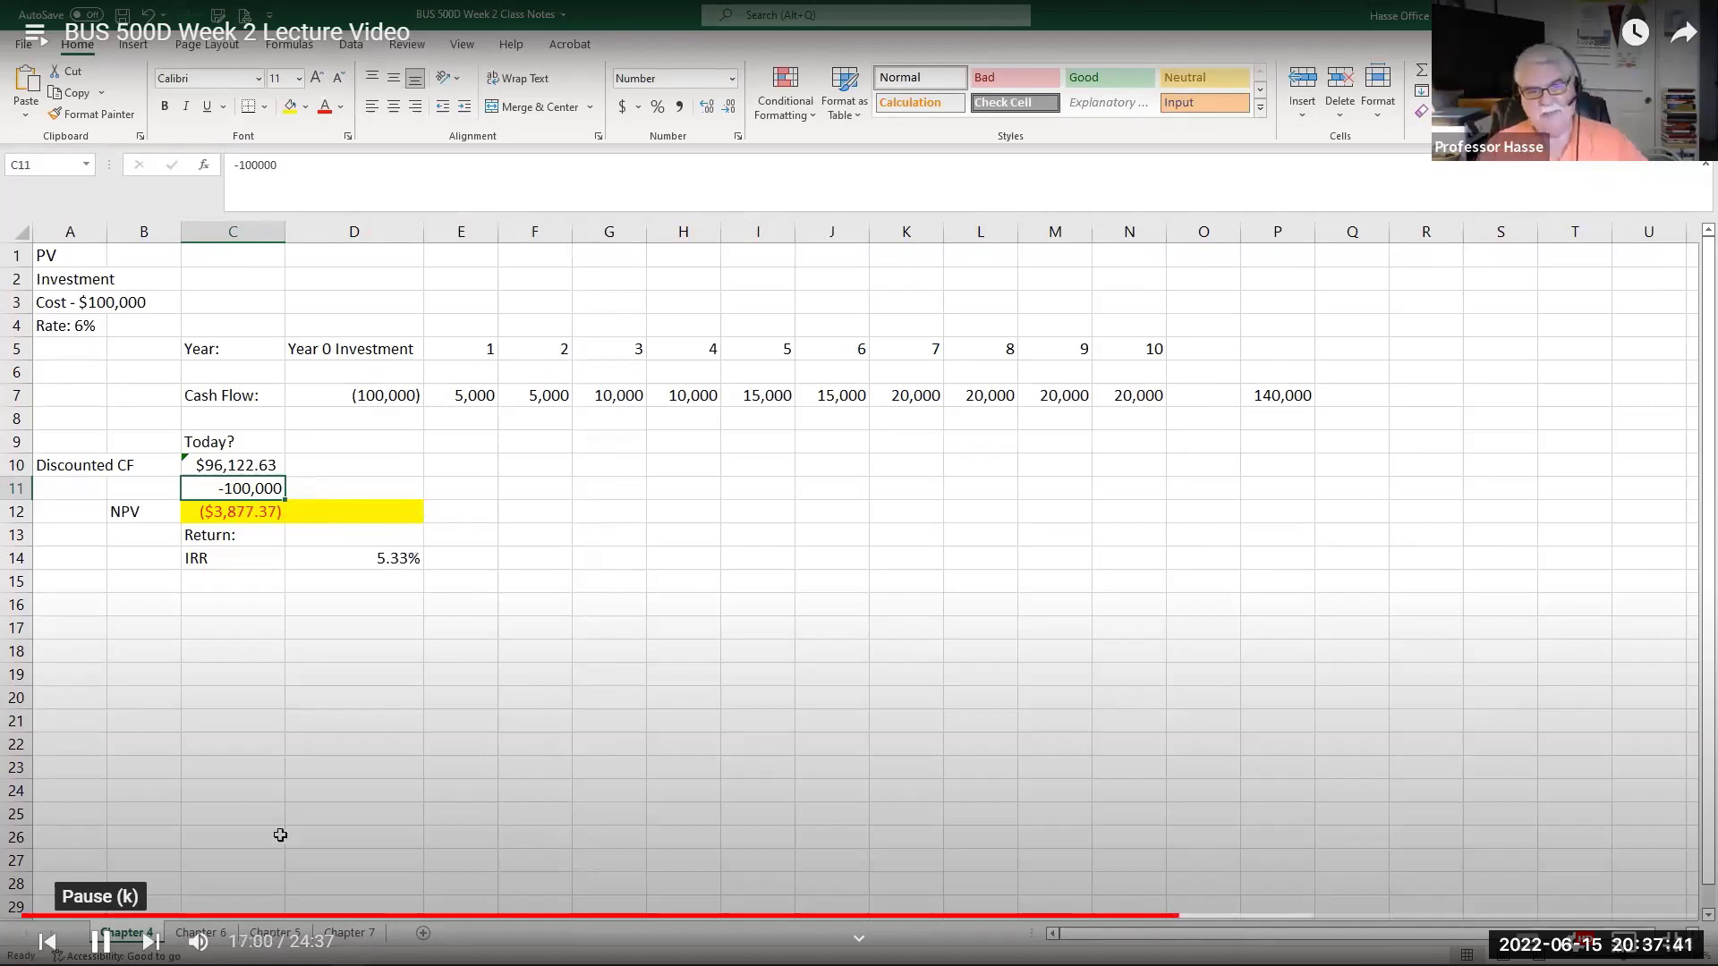
pyautogui.click(233, 932)
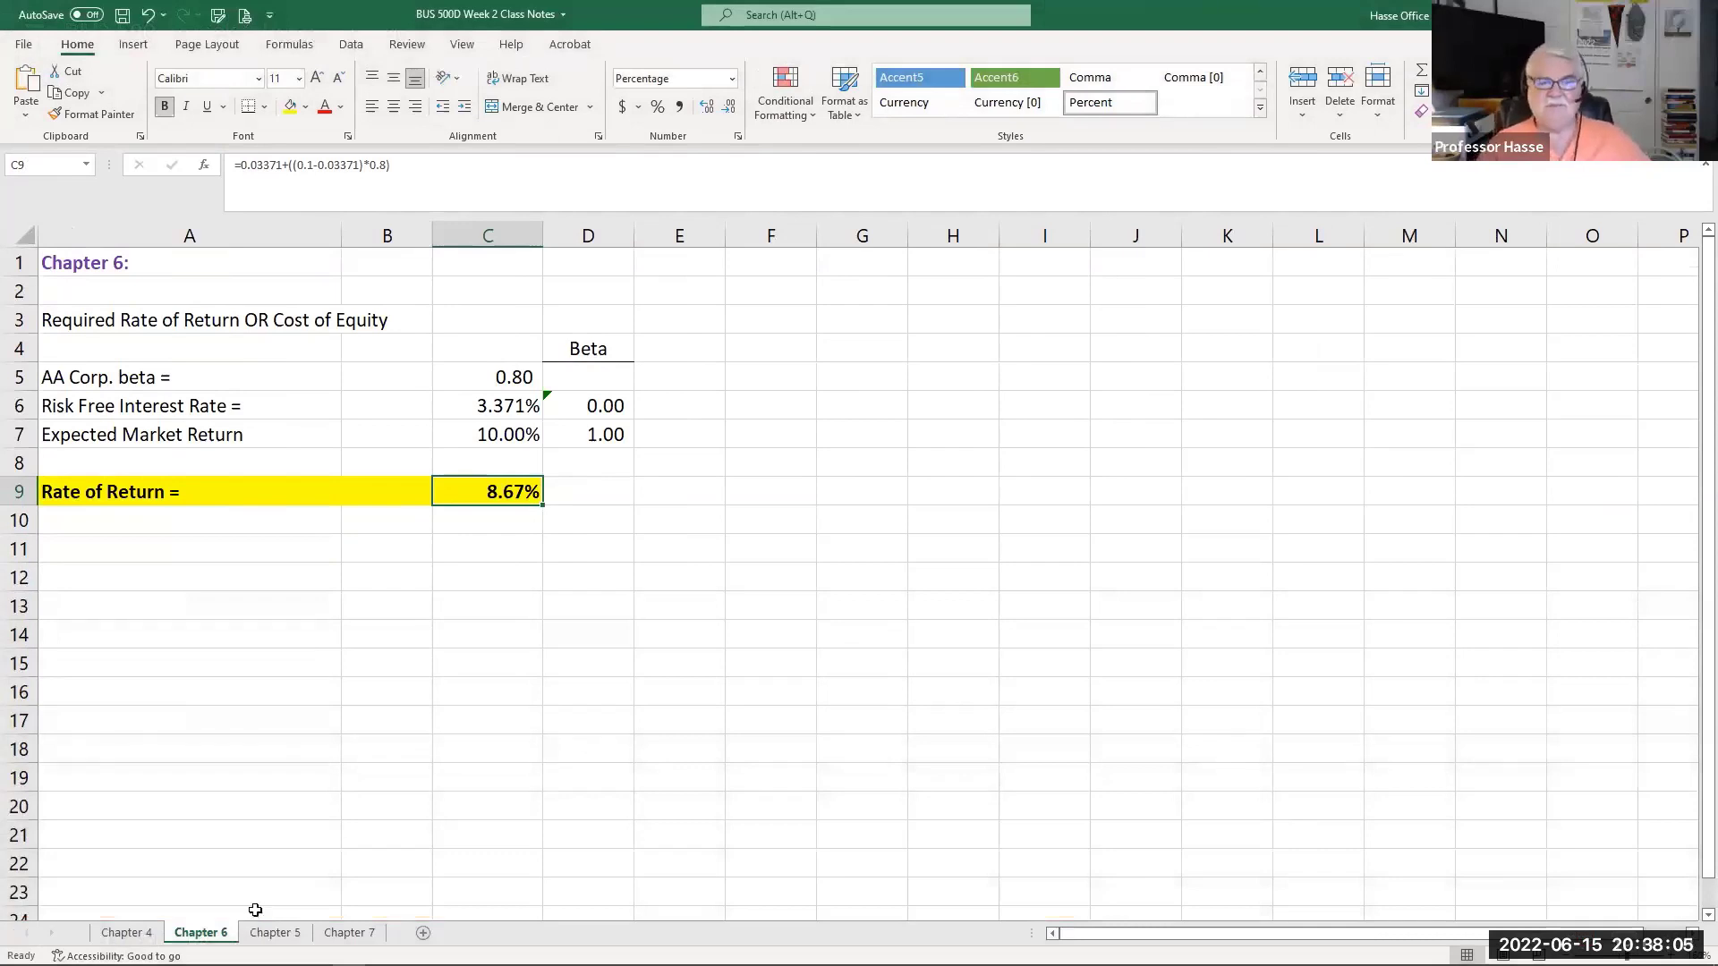
pyautogui.click(606, 352)
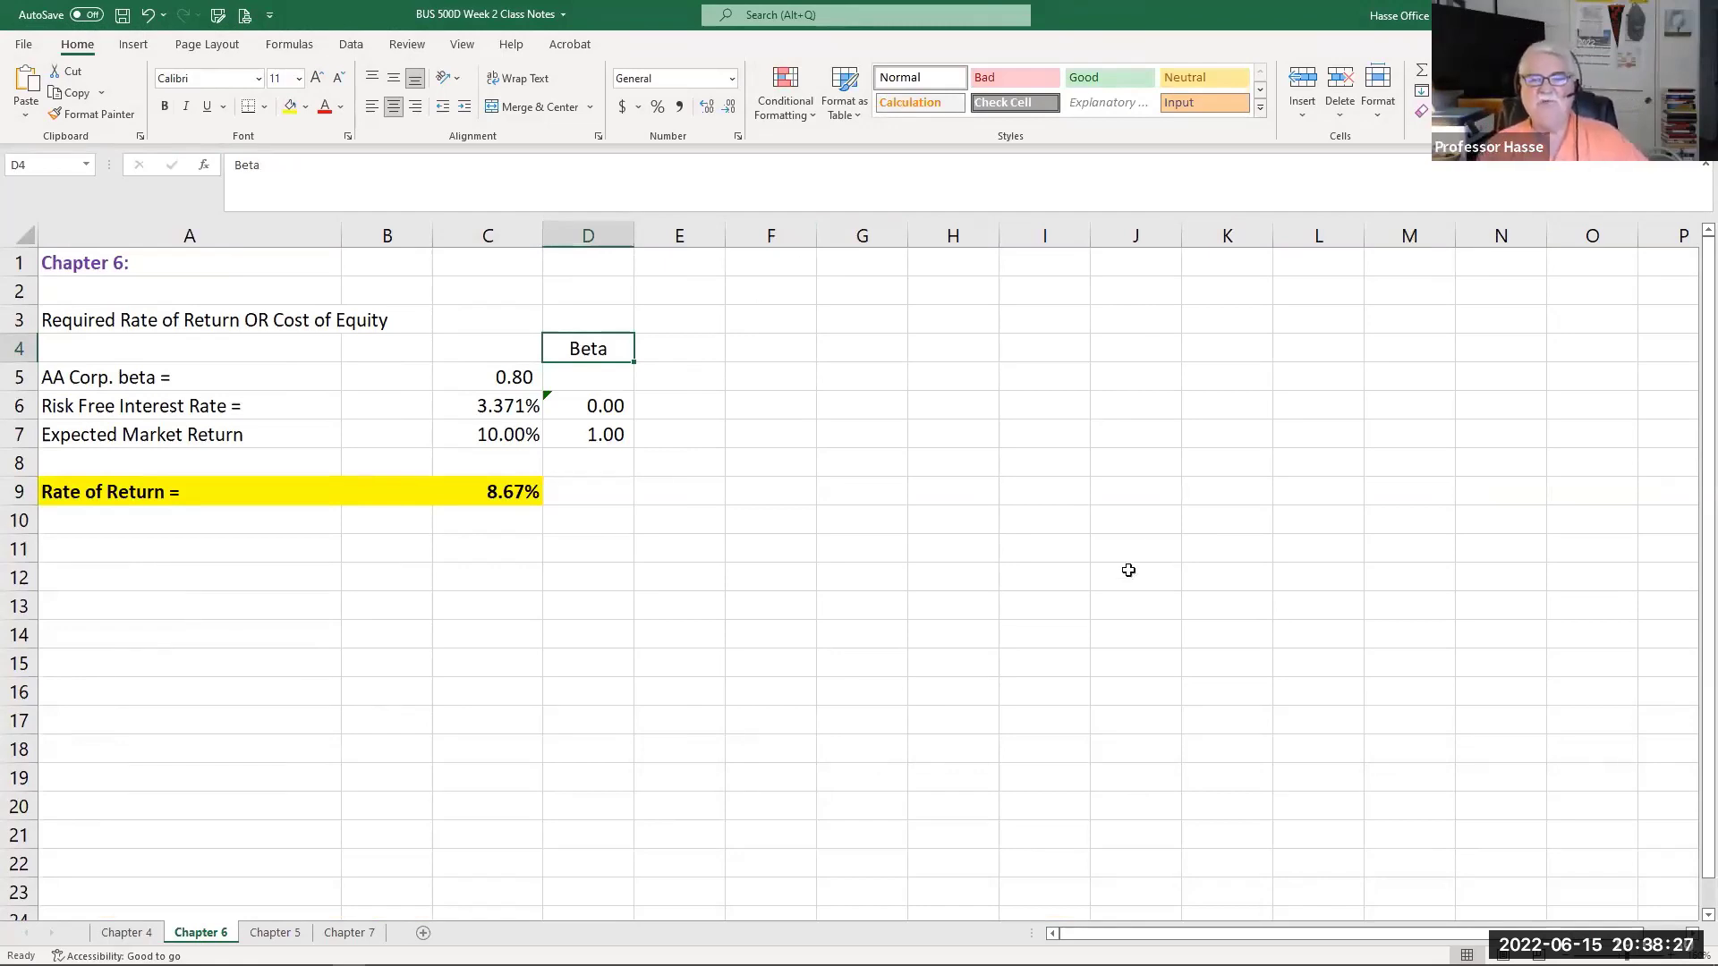
pyautogui.click(501, 409)
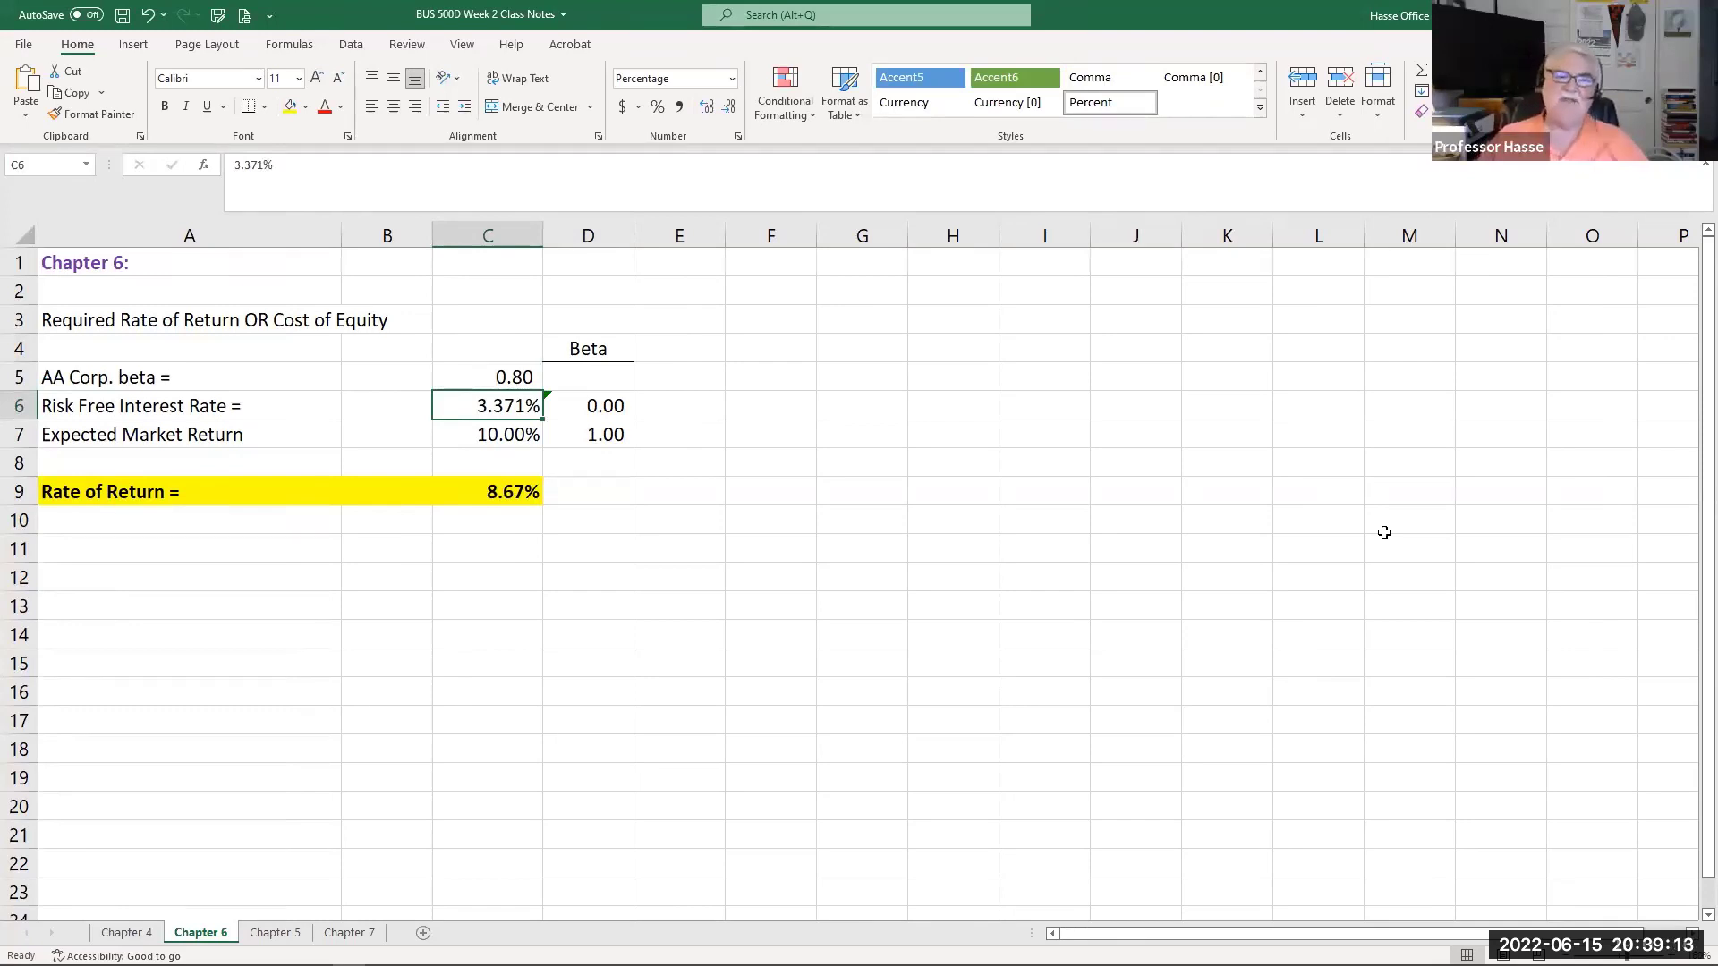
pyautogui.click(525, 433)
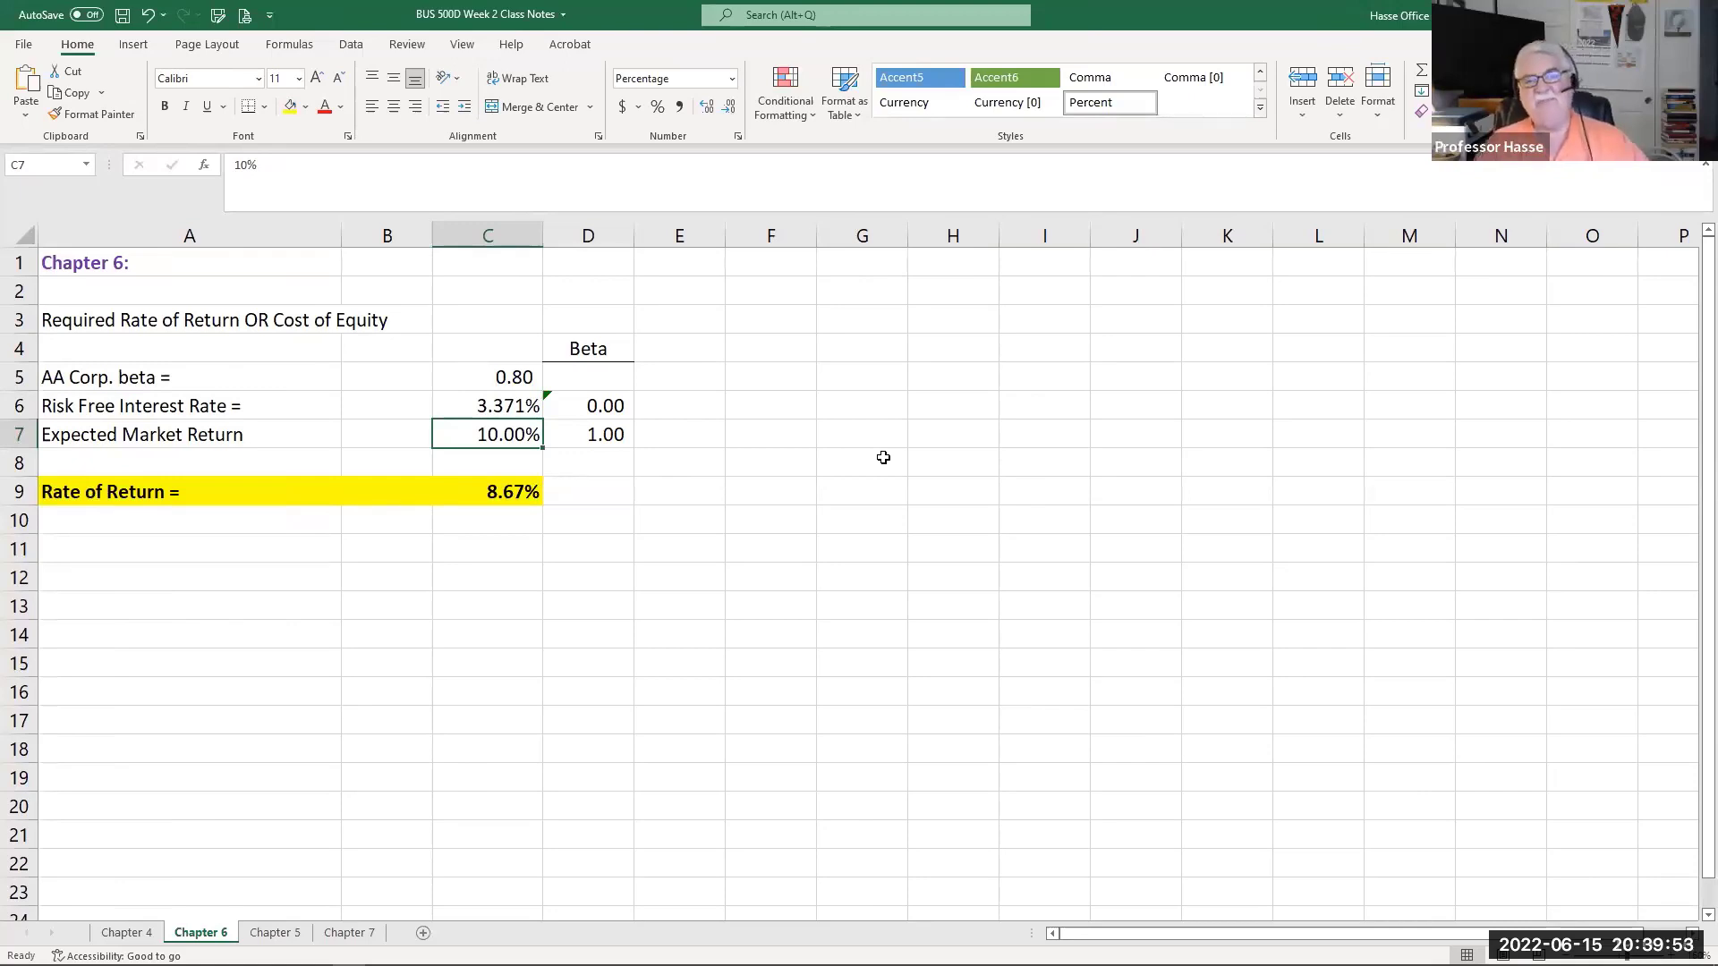
pyautogui.click(508, 375)
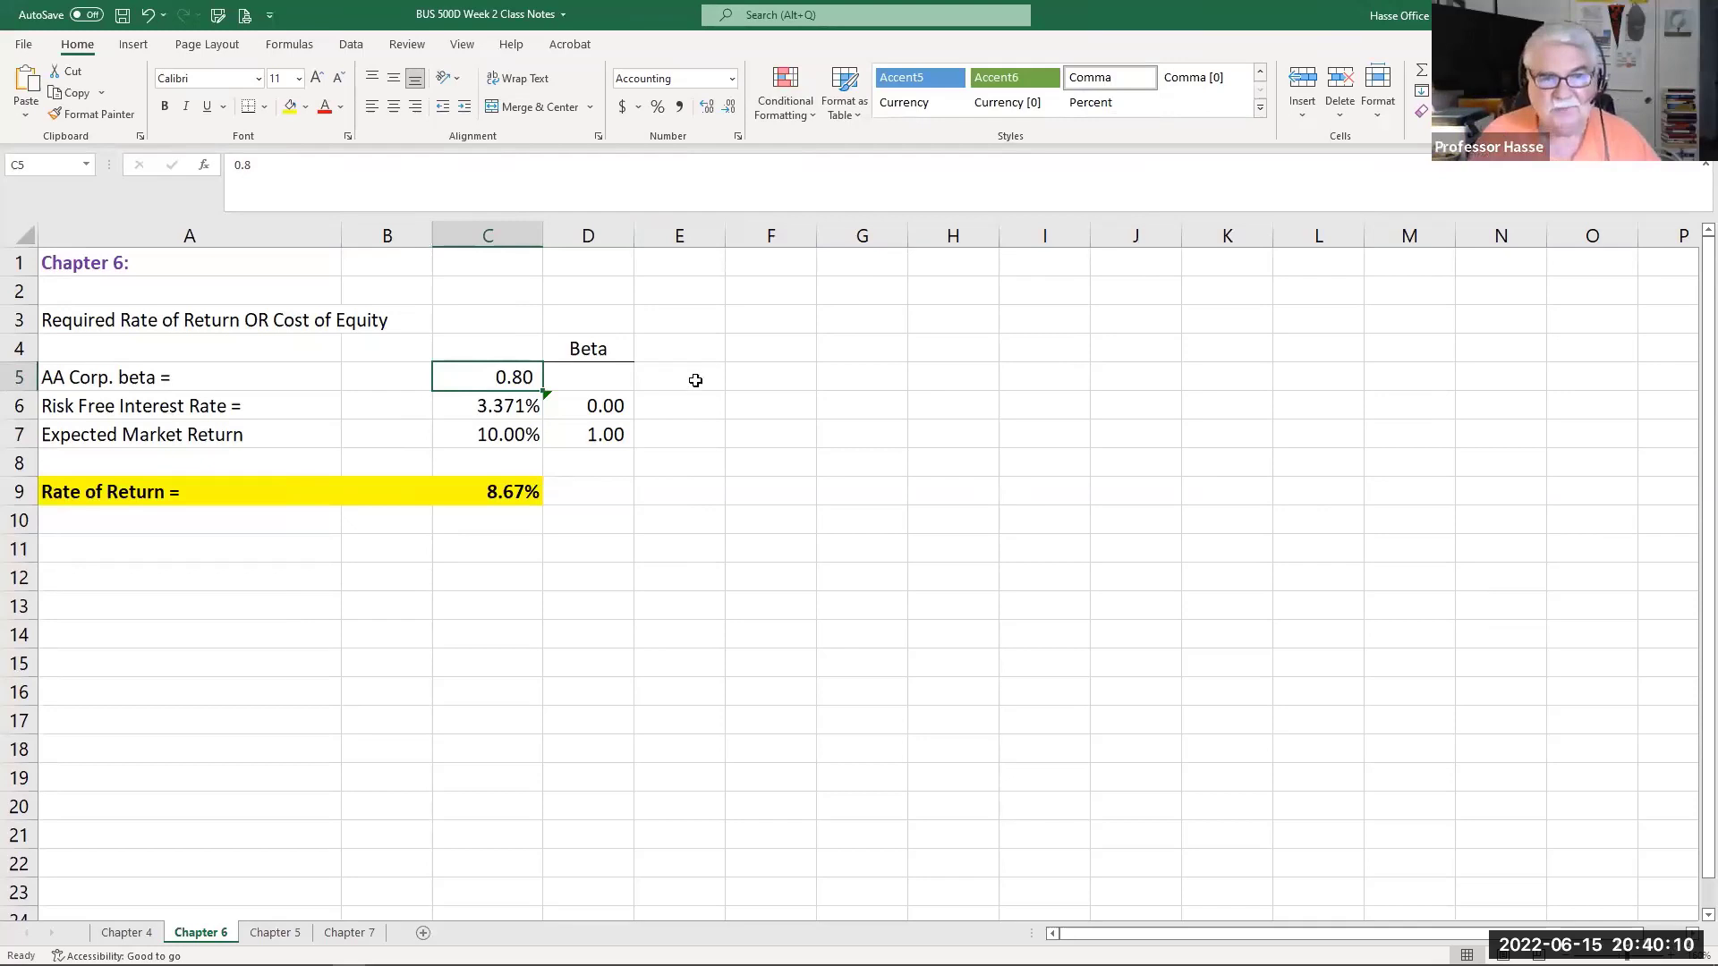
# Label the rates '10 Year U.S. Treasury Yield' and 'S & P 500 Market Return' in column E.
pyautogui.click(678, 407)
pyautogui.write('10')
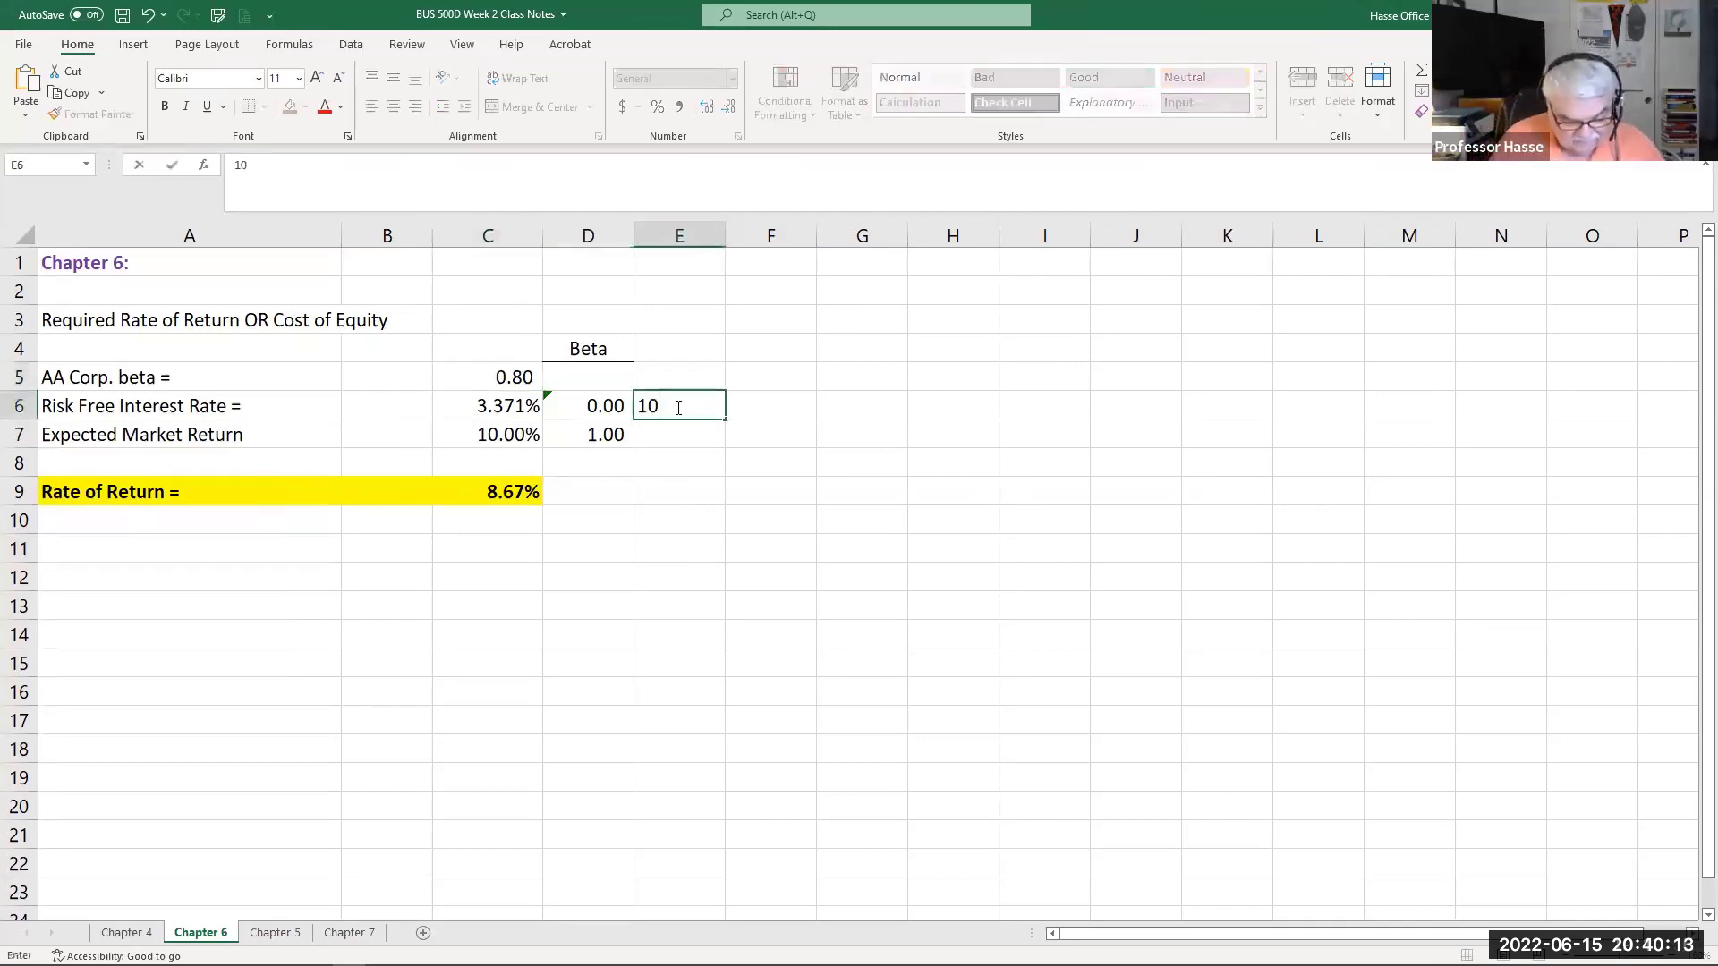
pyautogui.write(' Year U')
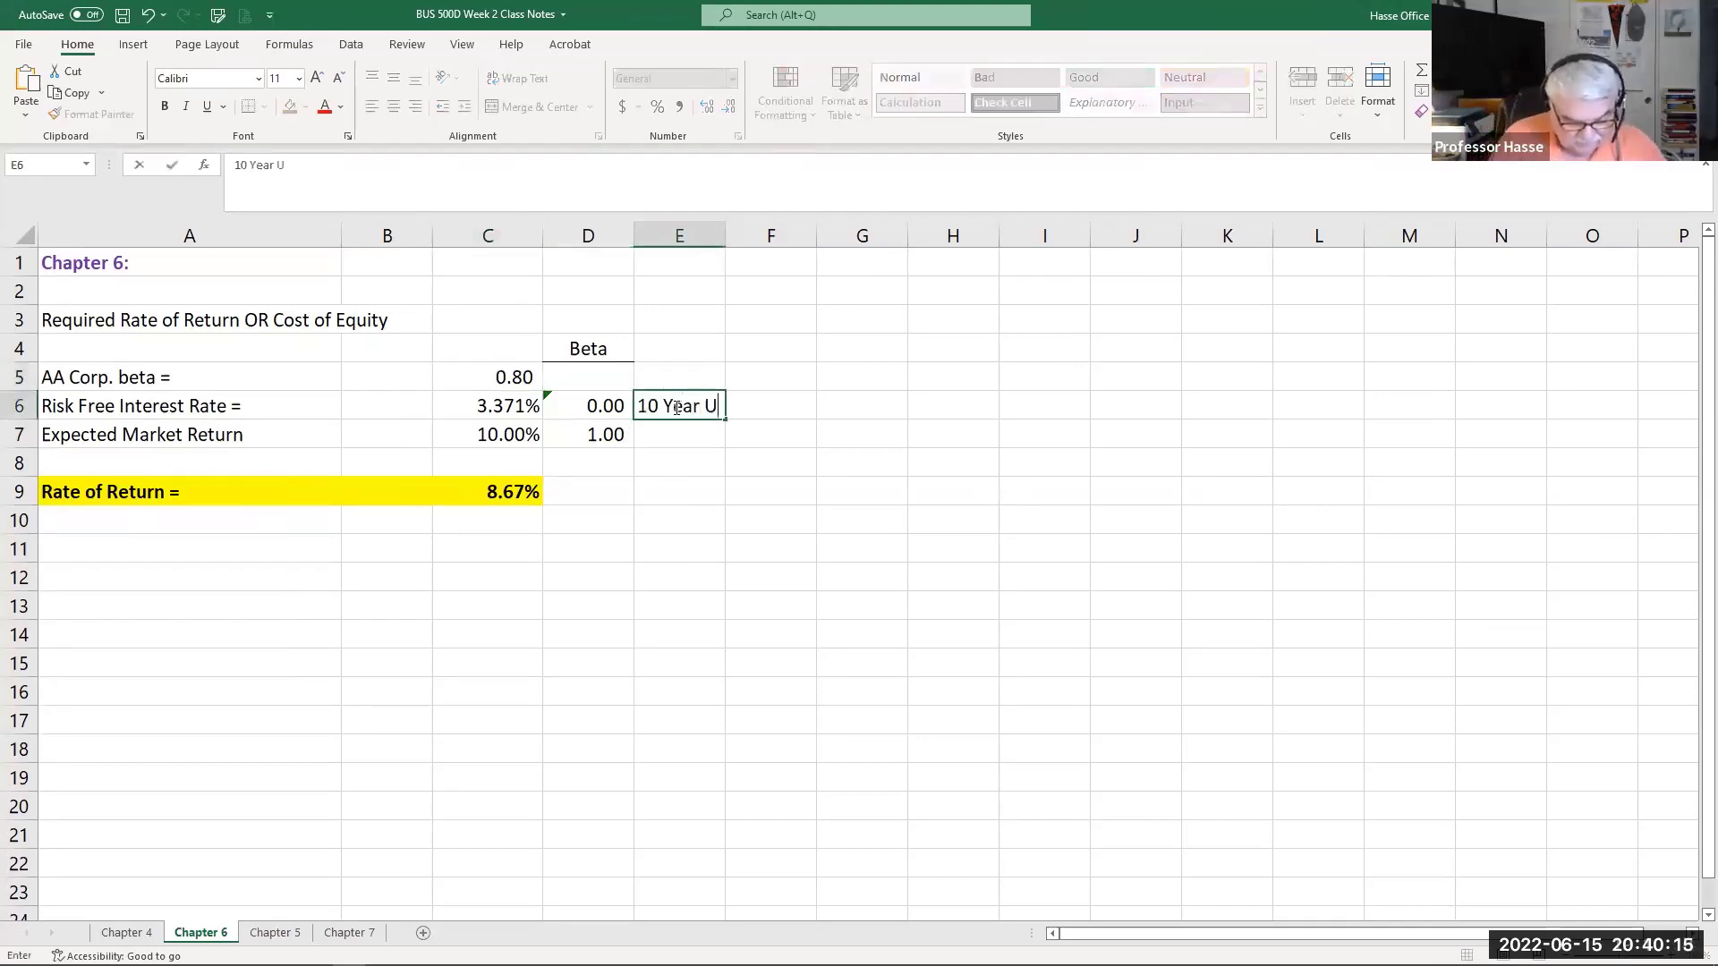
pyautogui.write('.S. Treas')
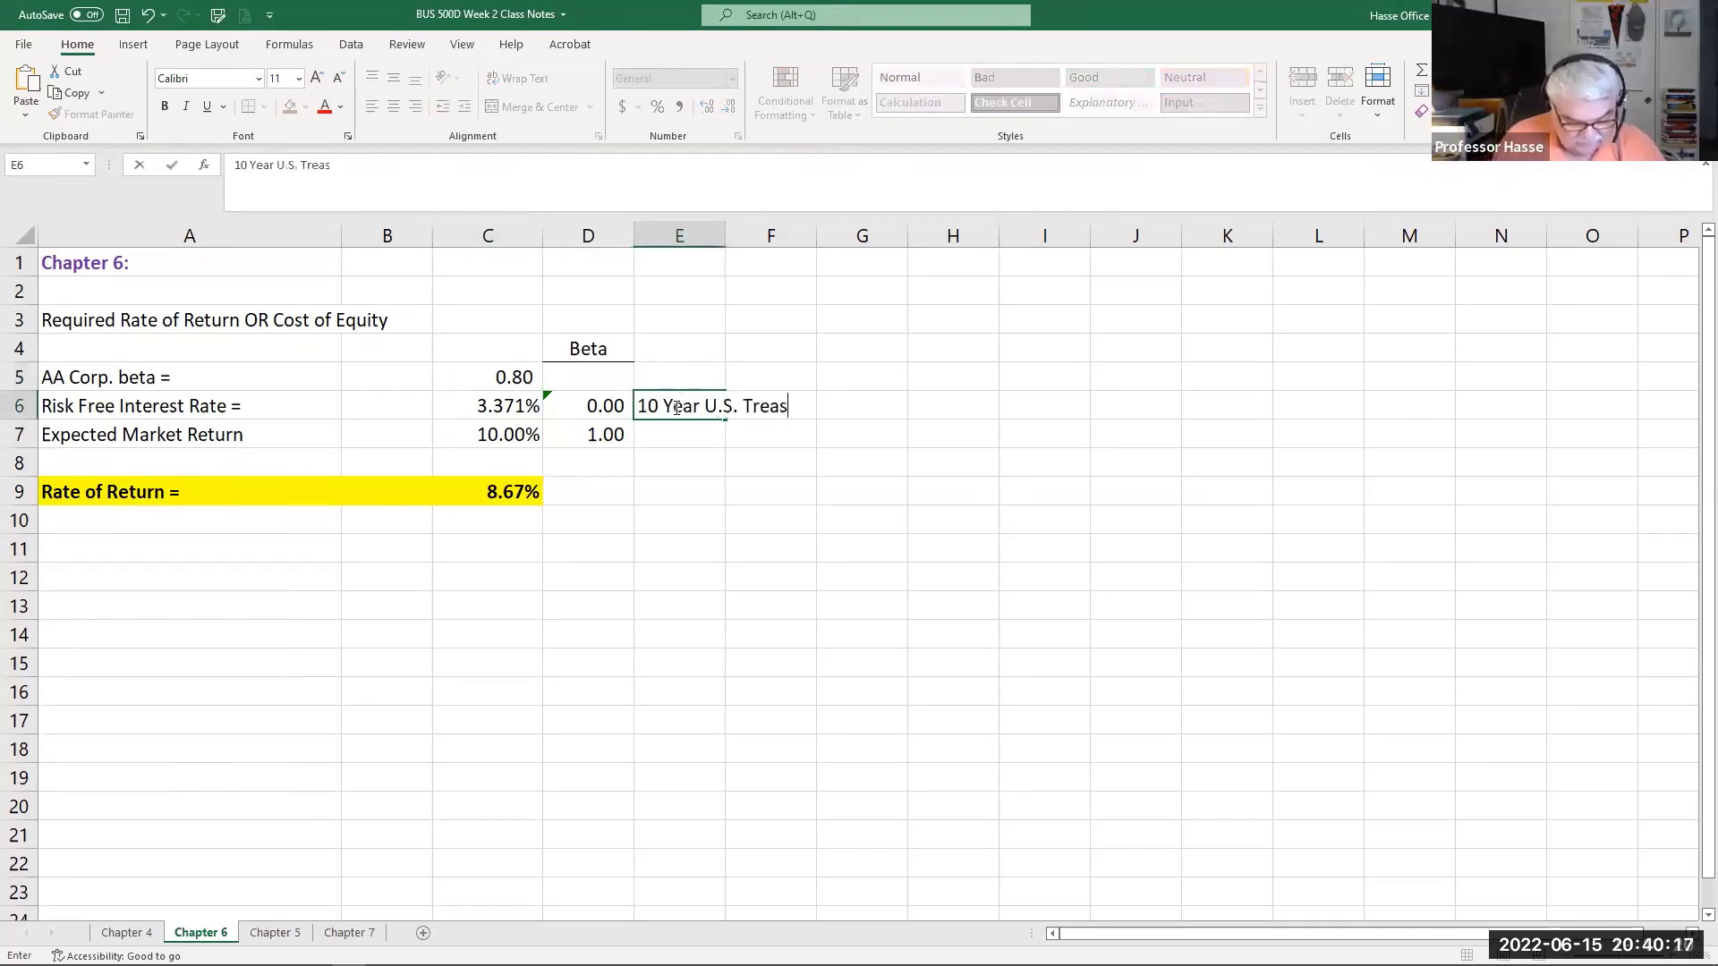
pyautogui.write('ury Yield')
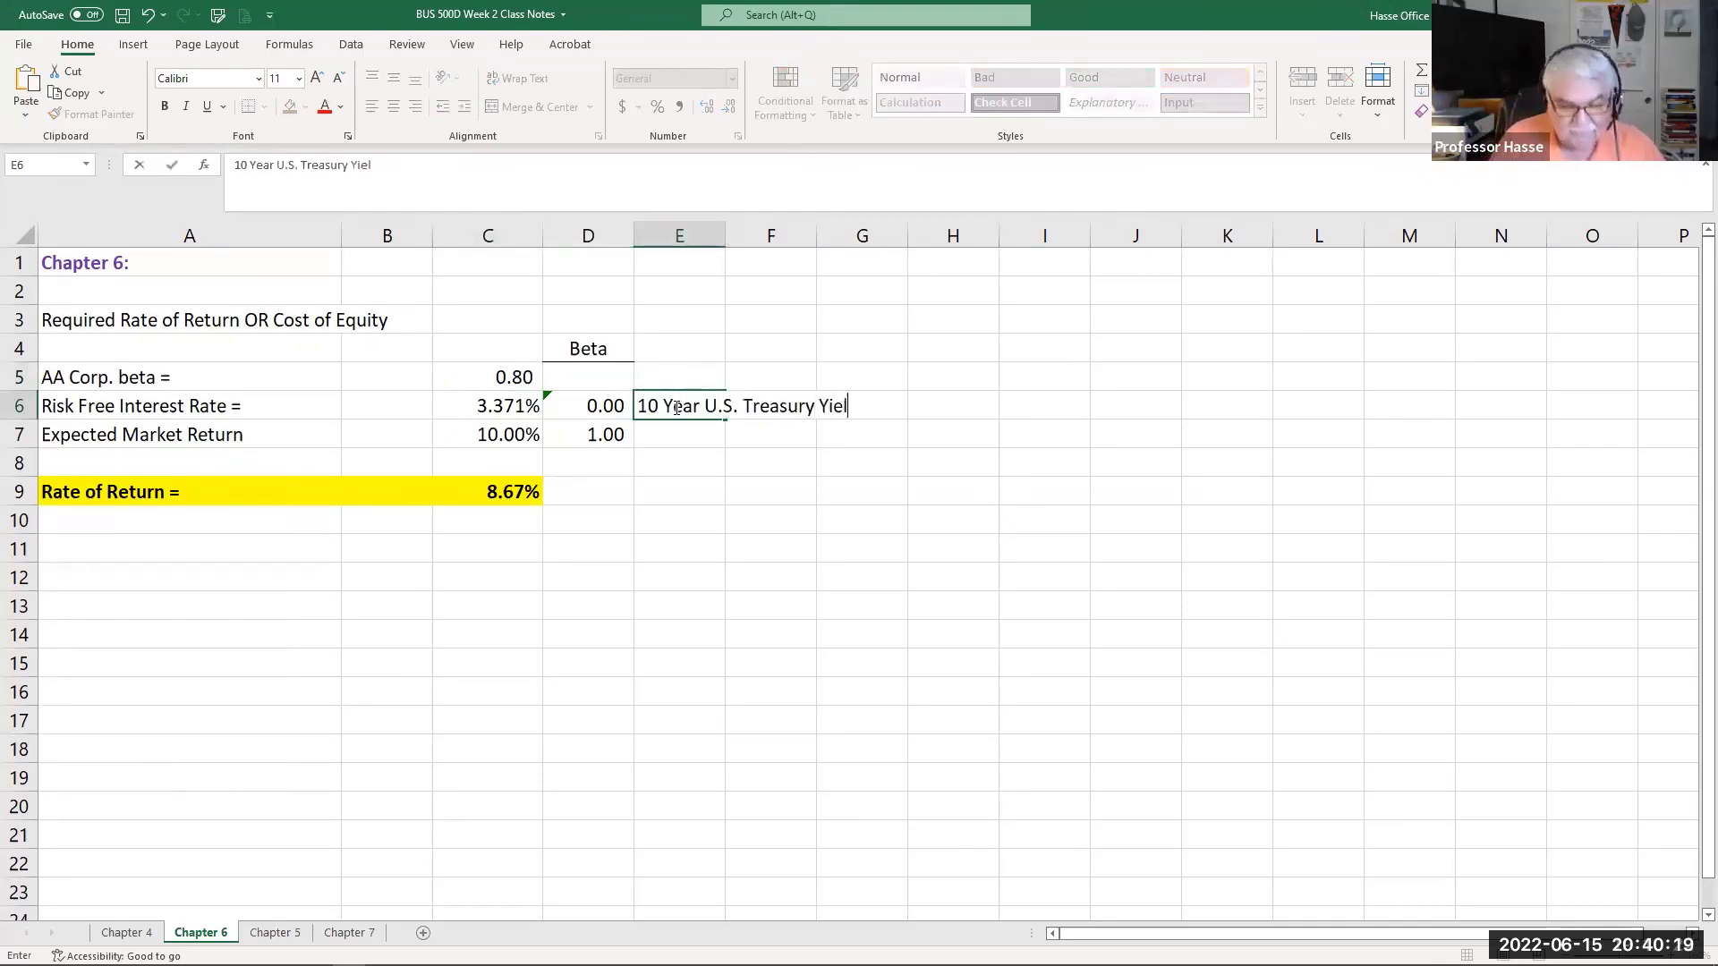
pyautogui.click(672, 441)
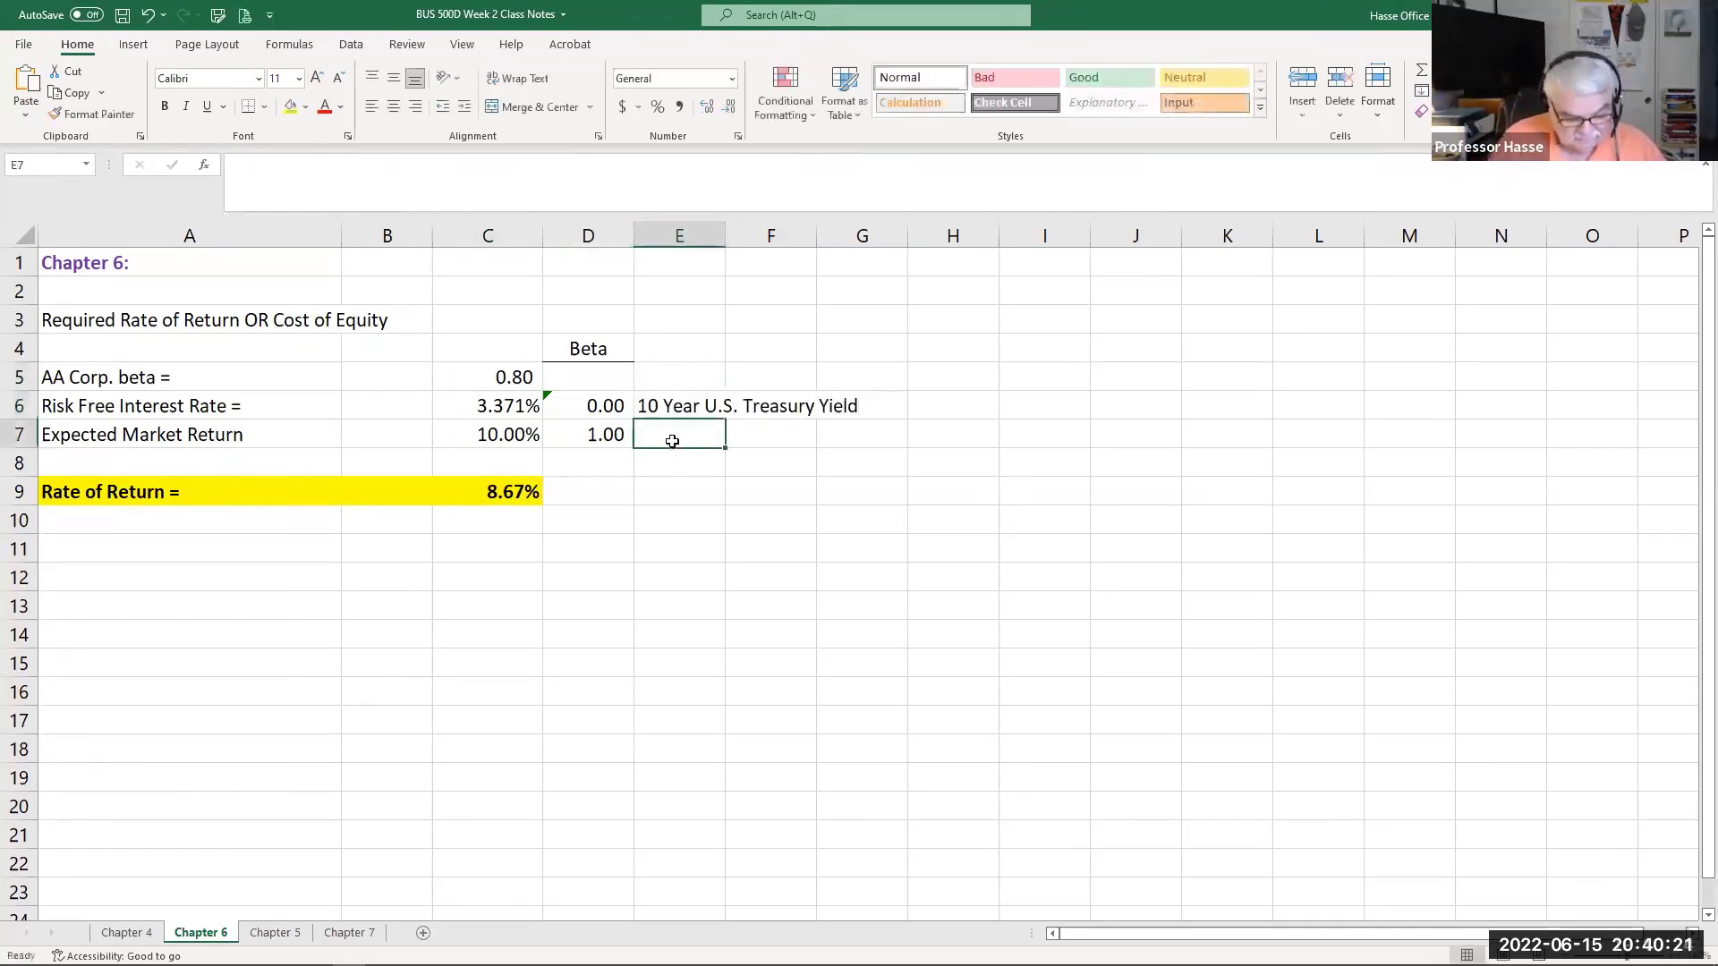
pyautogui.write('S &')
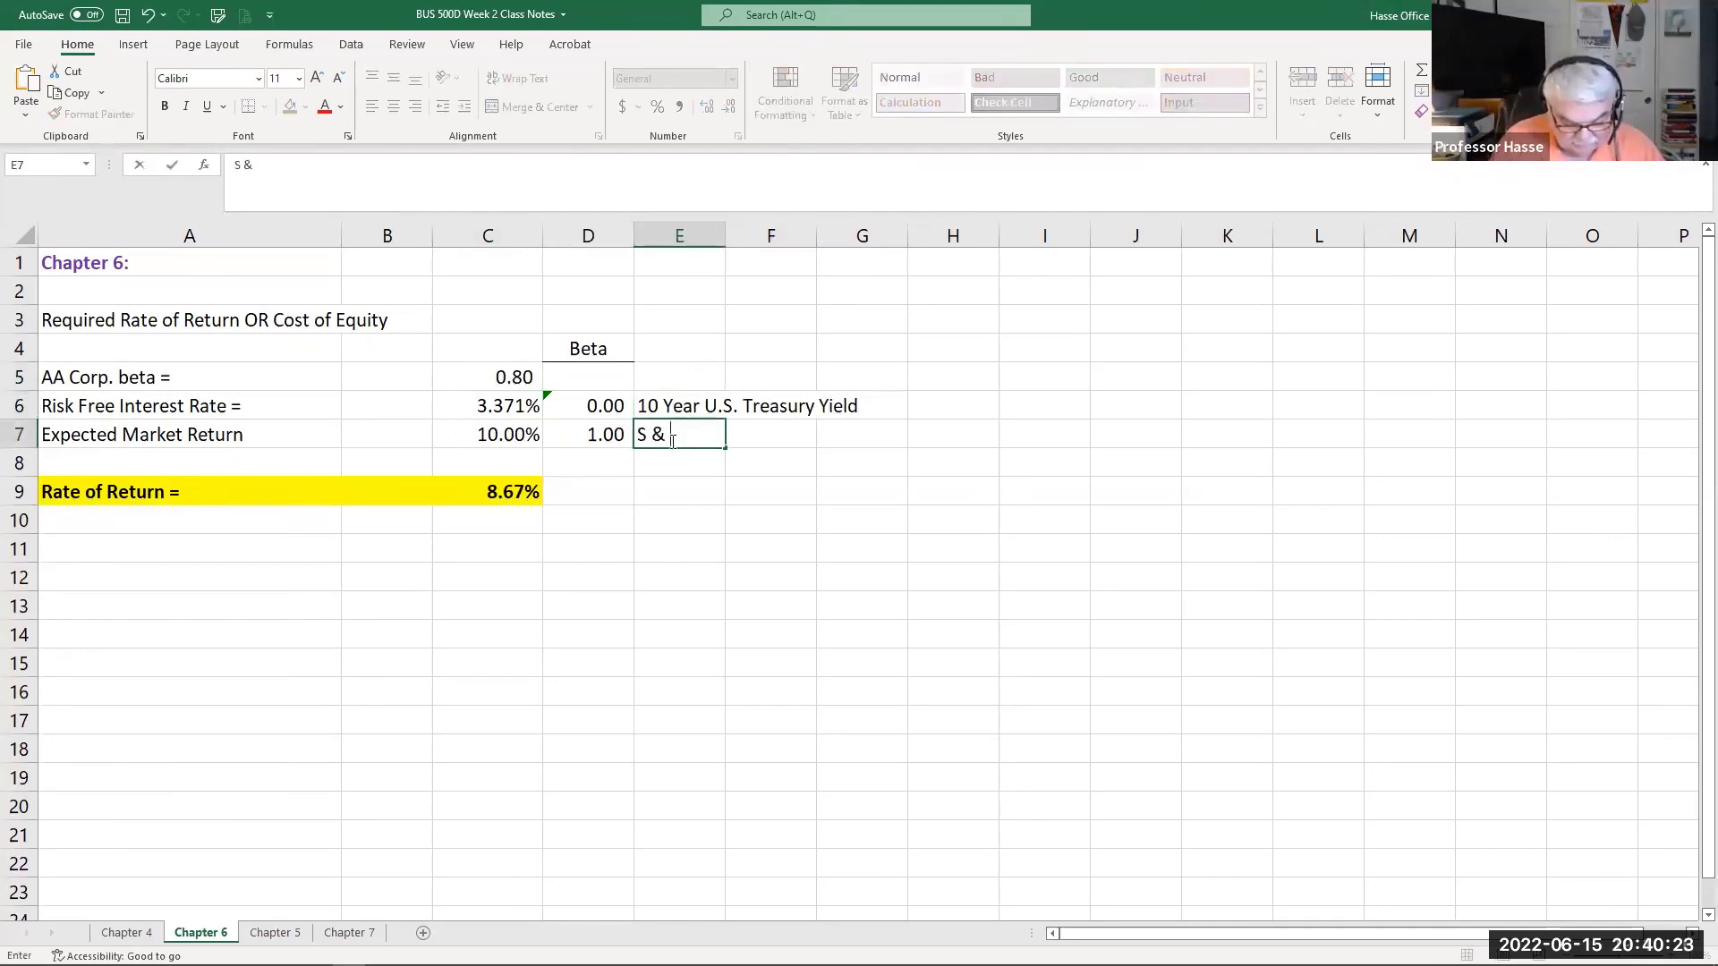
pyautogui.write('P 500')
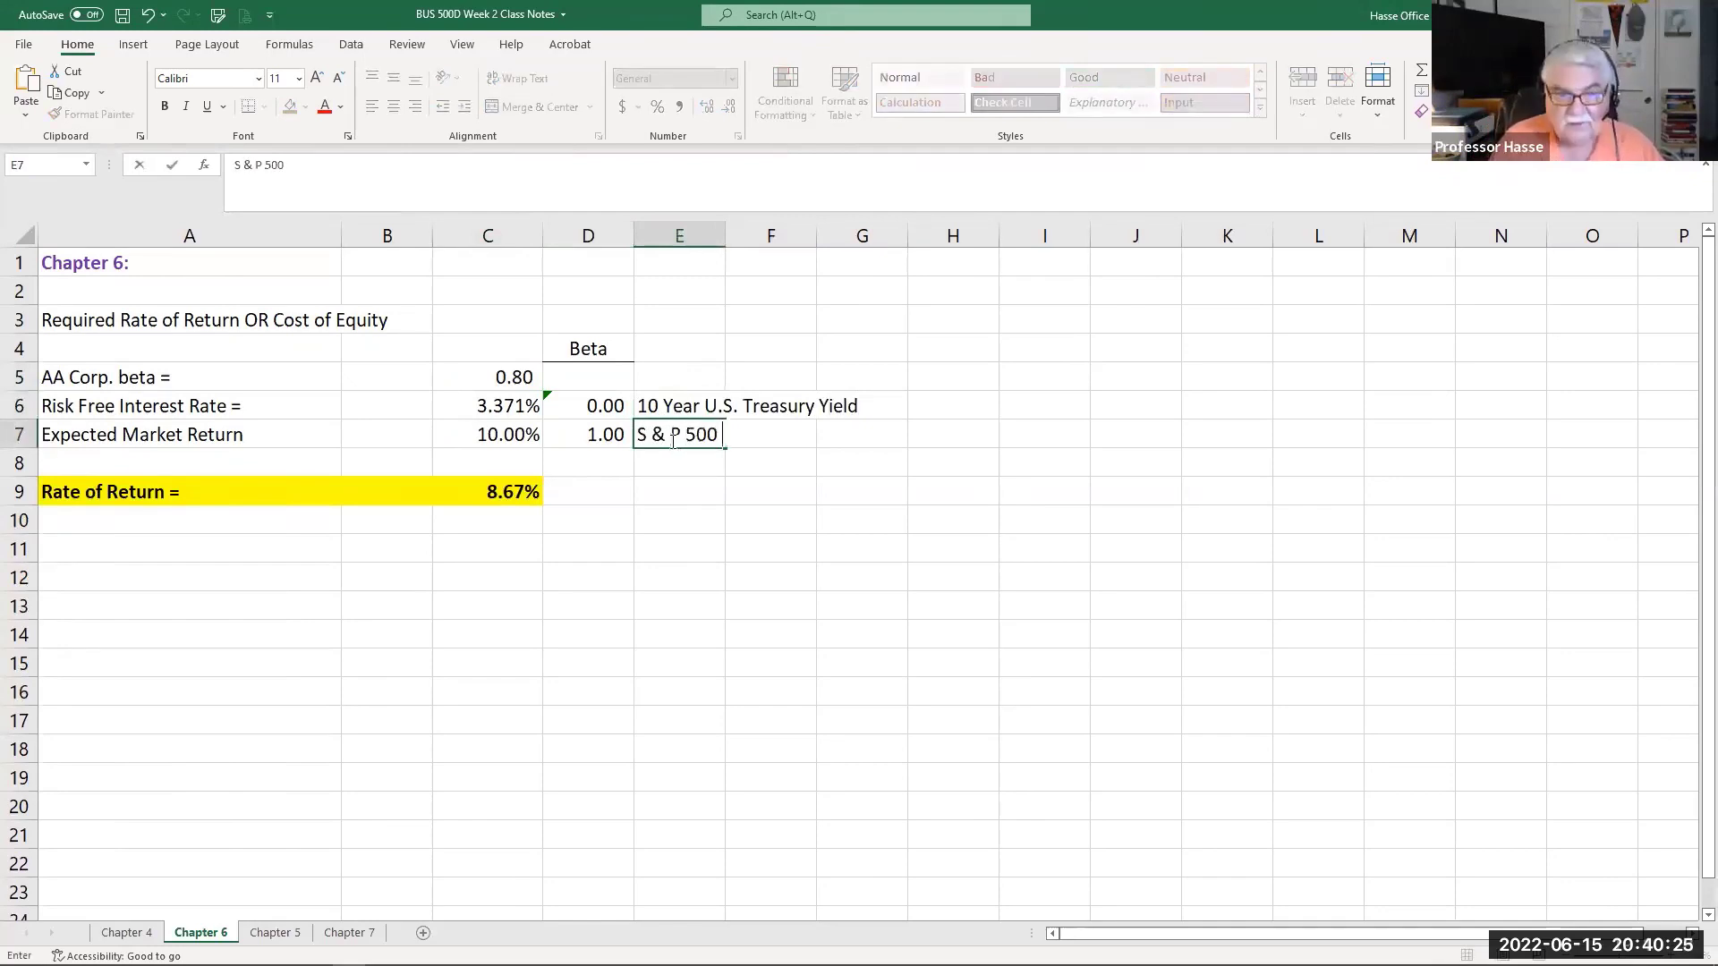
pyautogui.write(' Market Return')
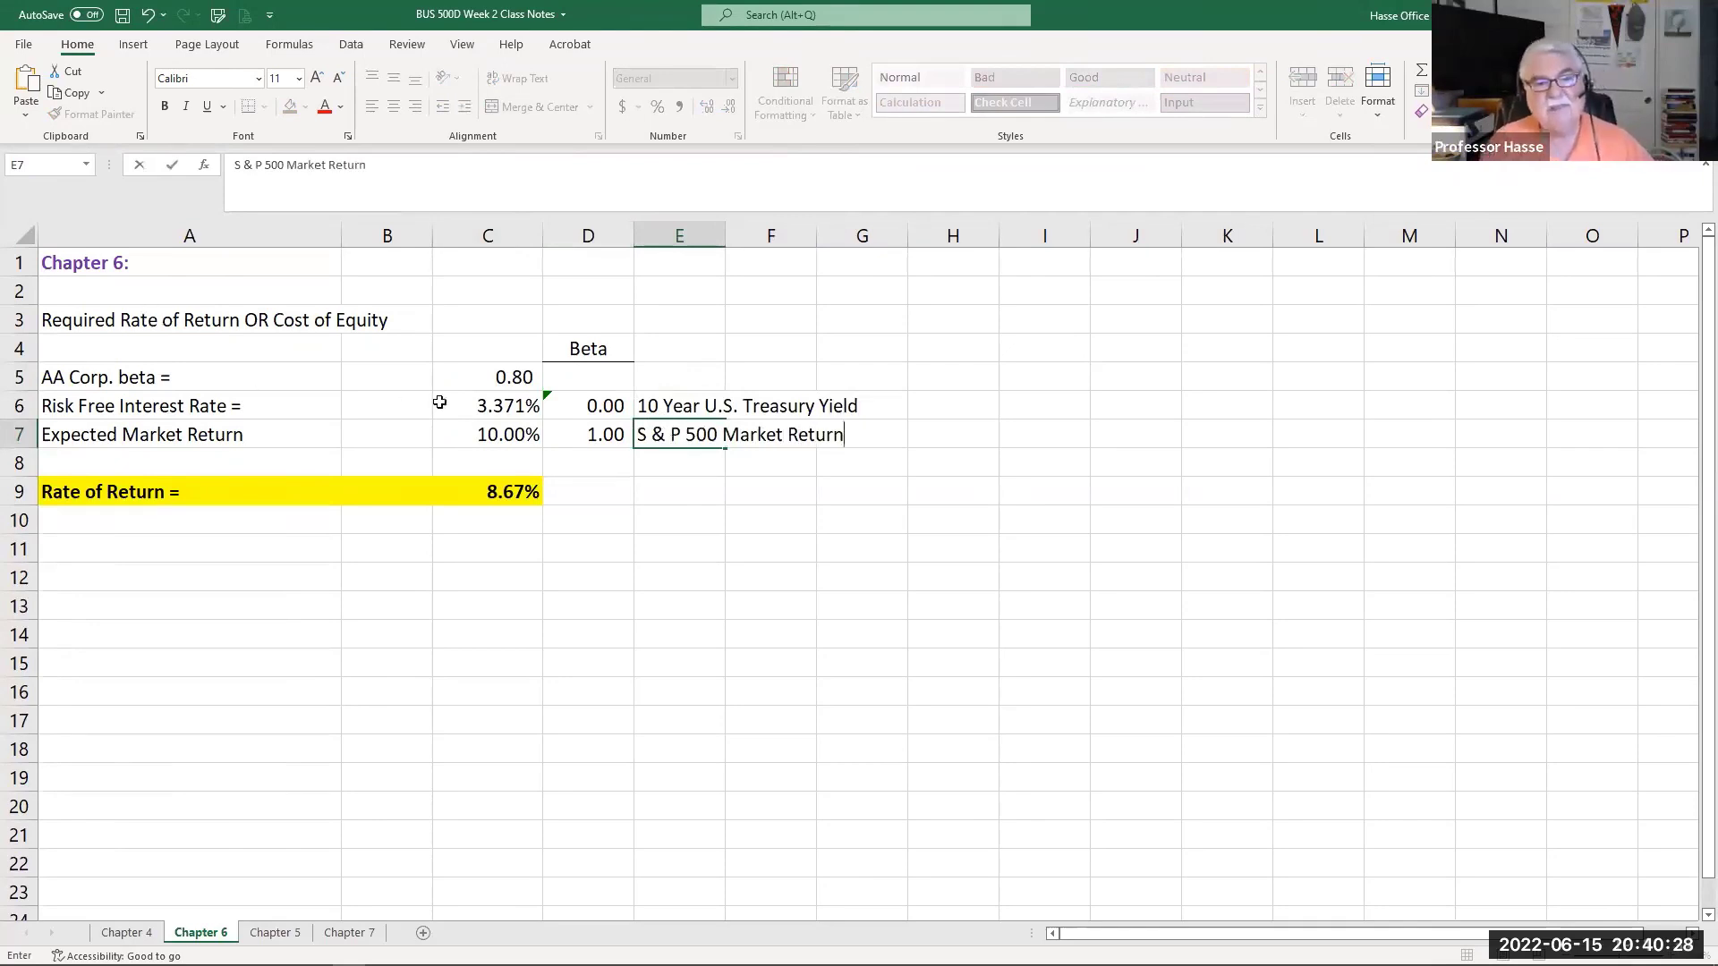
pyautogui.click(647, 364)
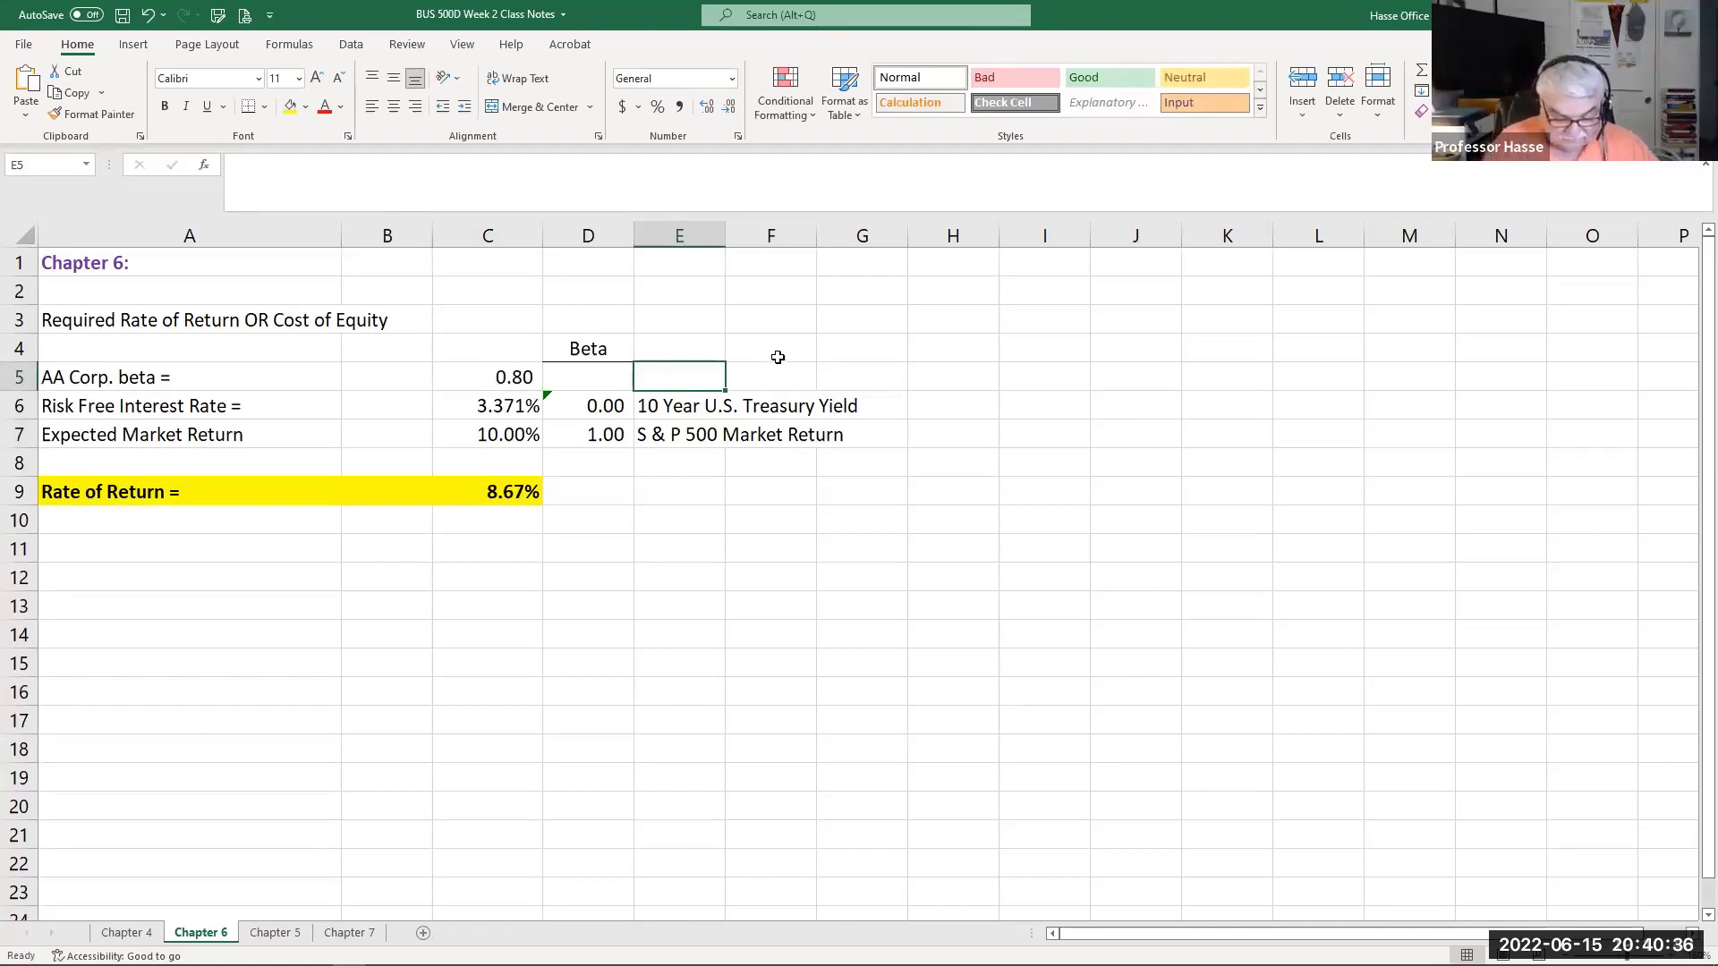
# Type '??????' in E5 and 'Capital Asset Pricing Model' in A11.
pyautogui.write('??????')
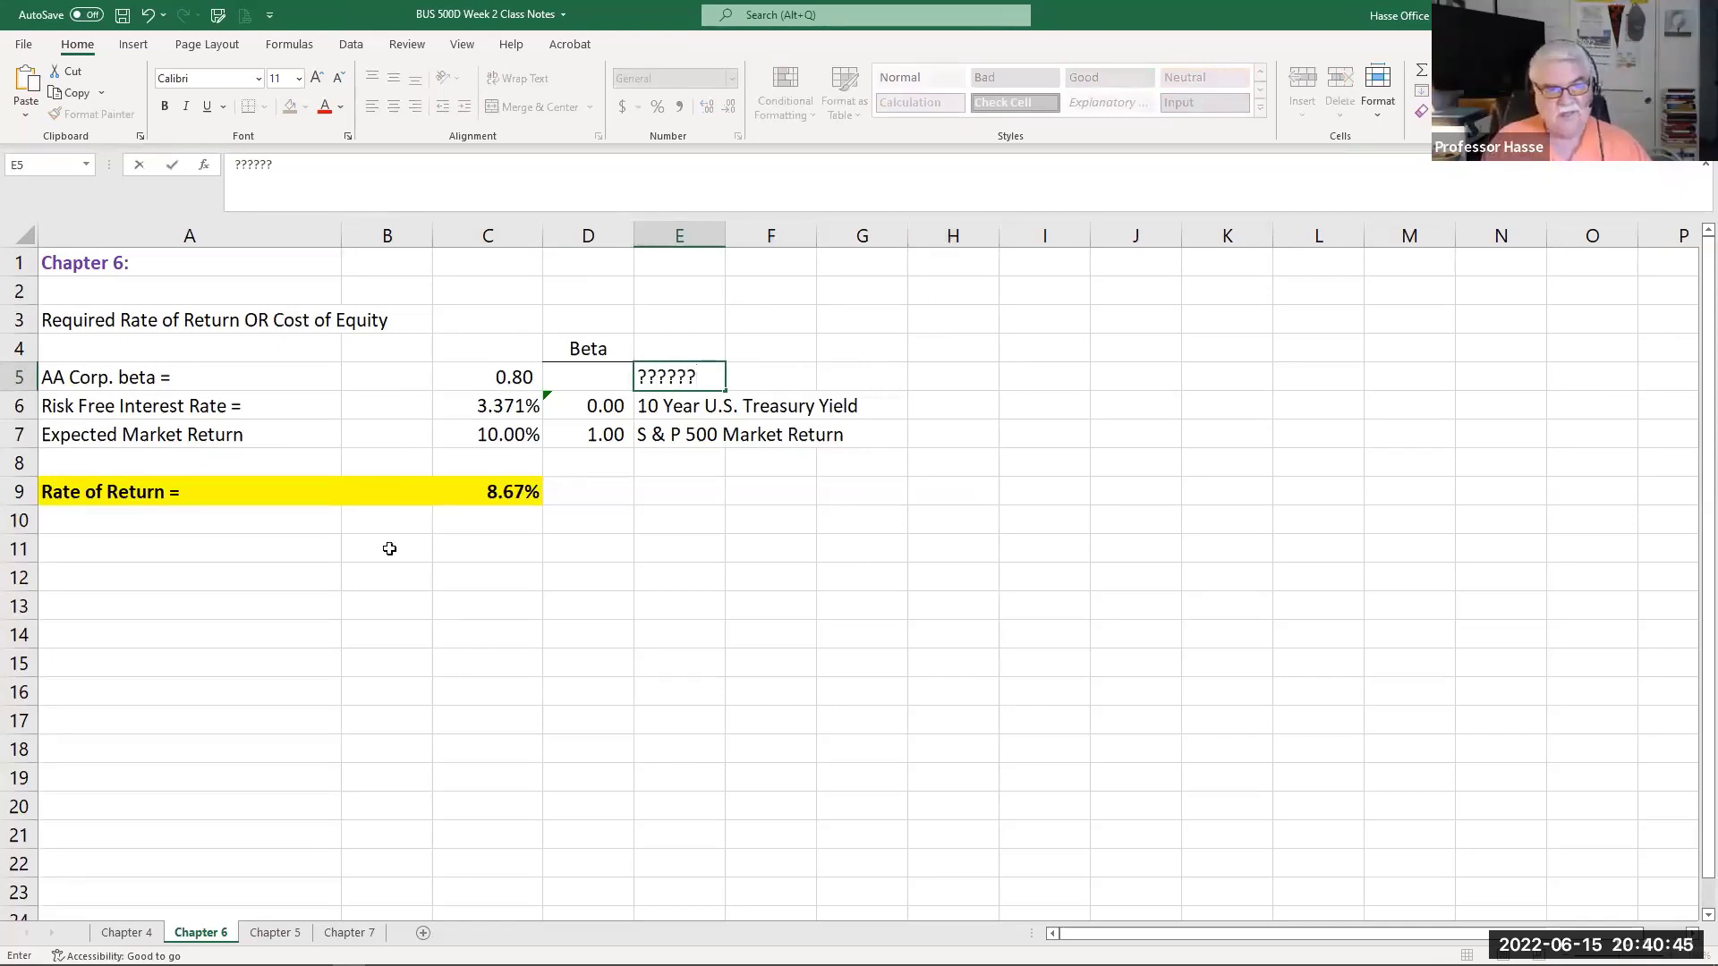
pyautogui.click(181, 554)
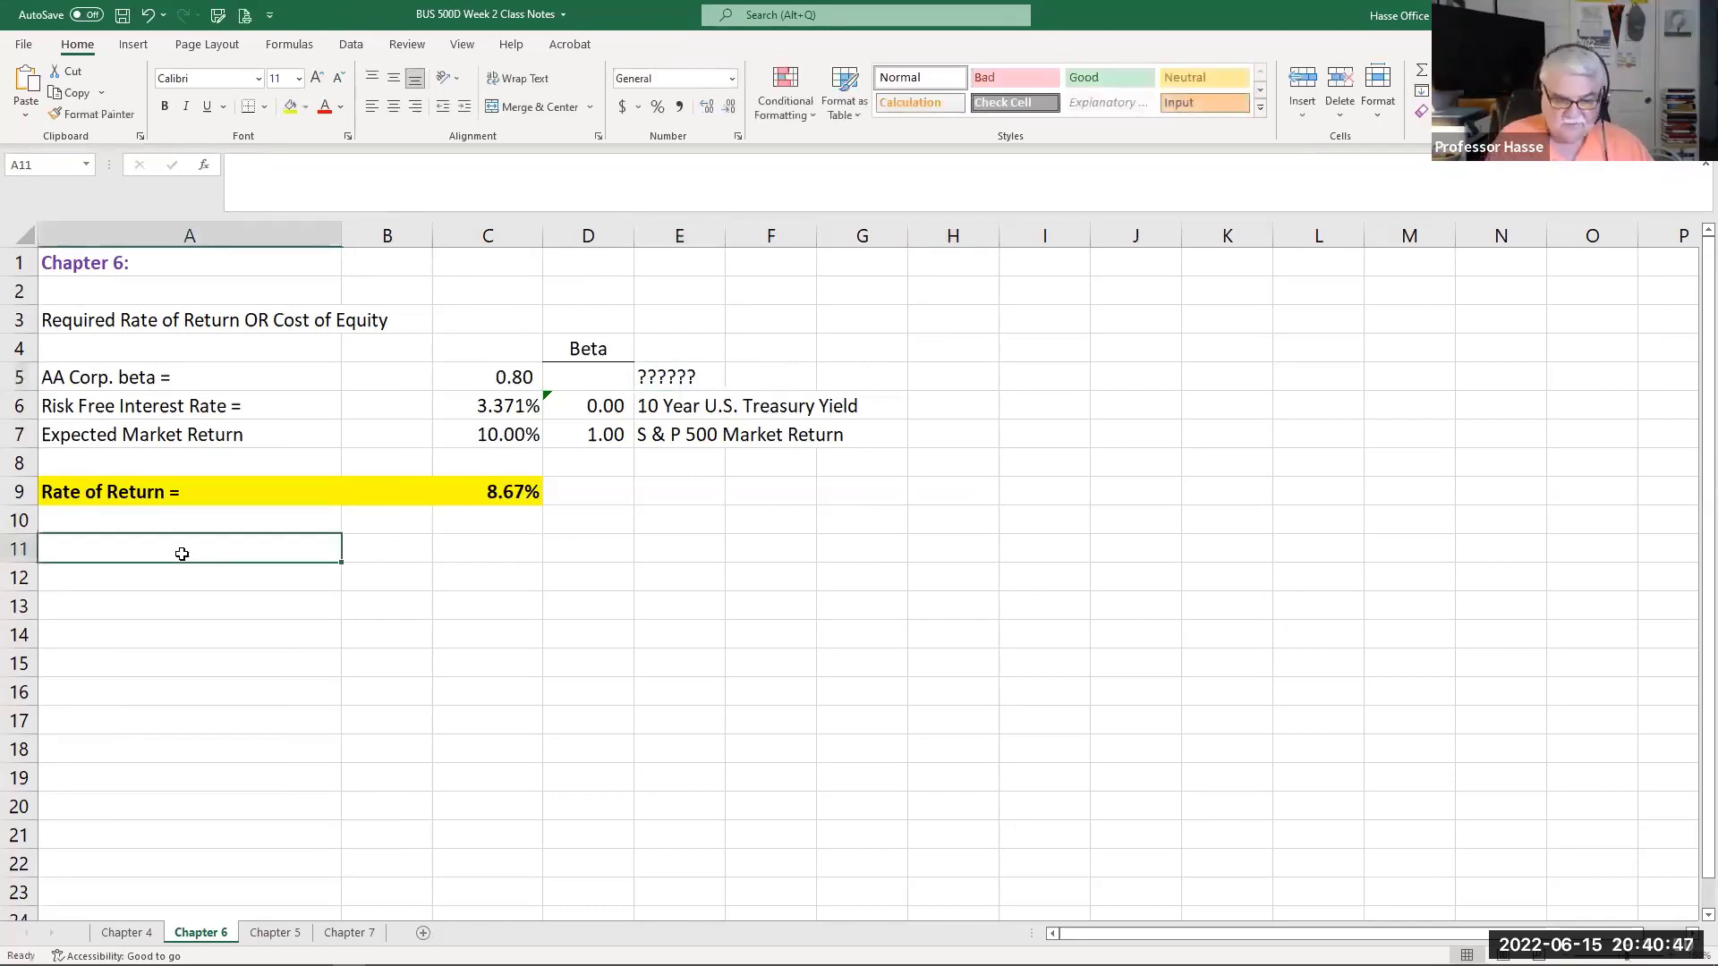
pyautogui.write('Capital ASSE')
pyautogui.press('BackSpace')
pyautogui.press('BackSpace')
pyautogui.press('BackSpace')
pyautogui.write('sset Pricing ')
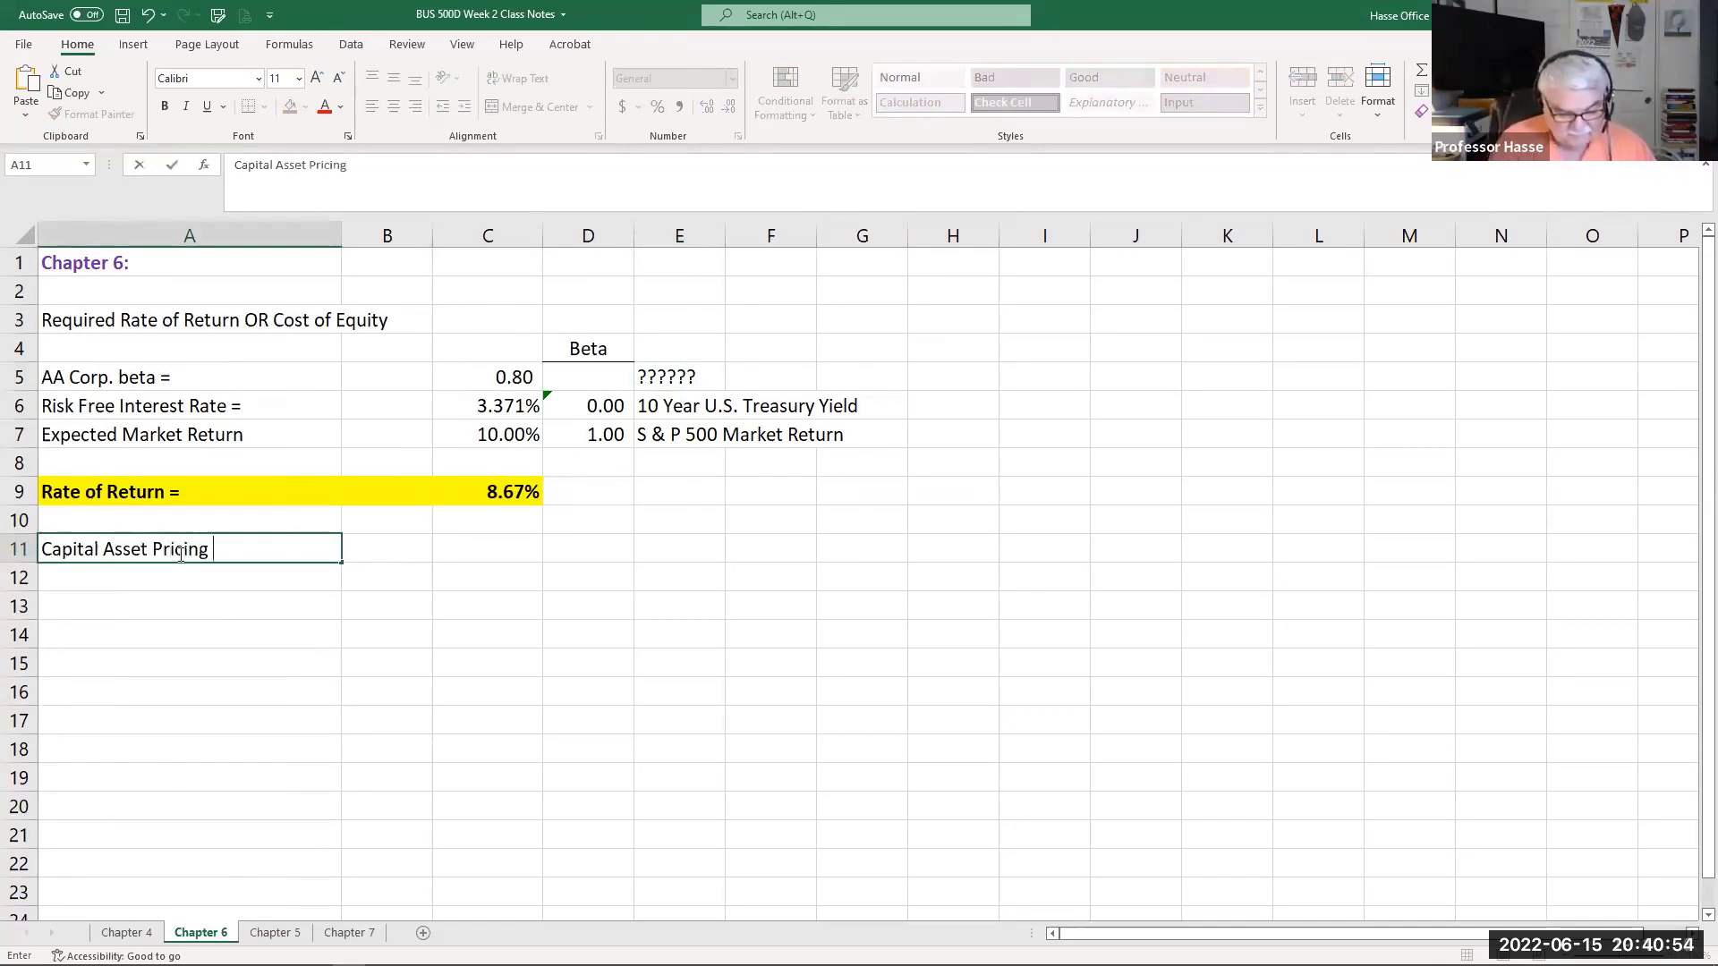
pyautogui.write('Model')
pyautogui.click(231, 608)
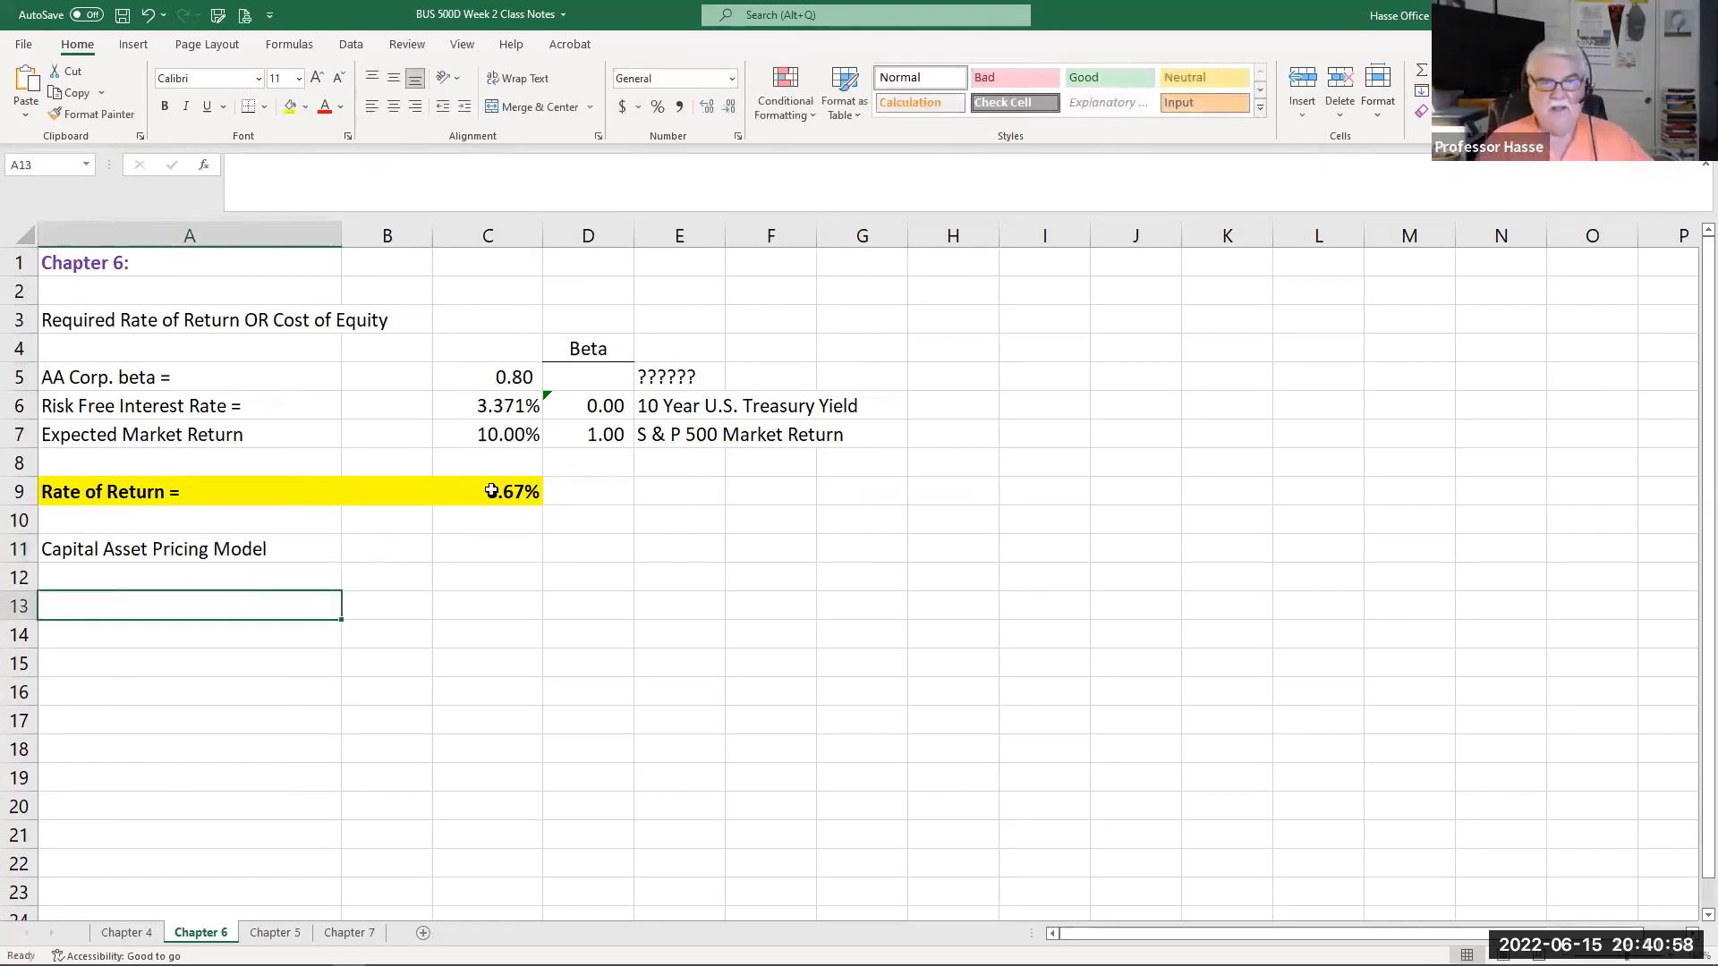
pyautogui.click(579, 406)
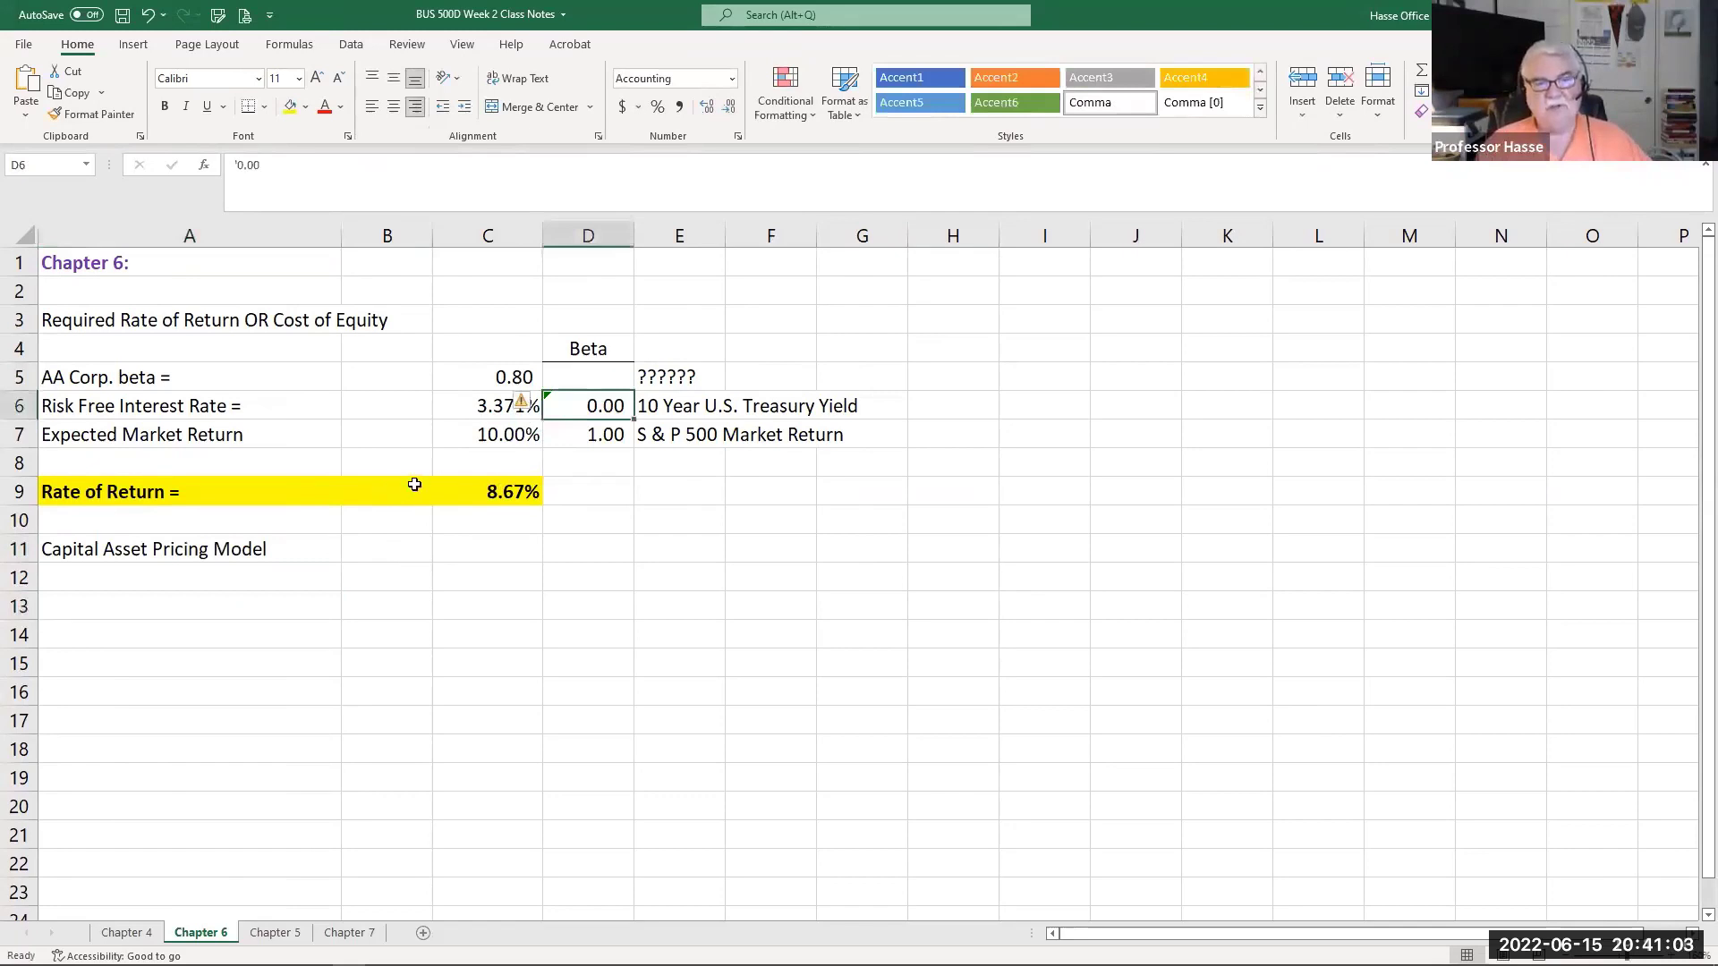
pyautogui.click(566, 439)
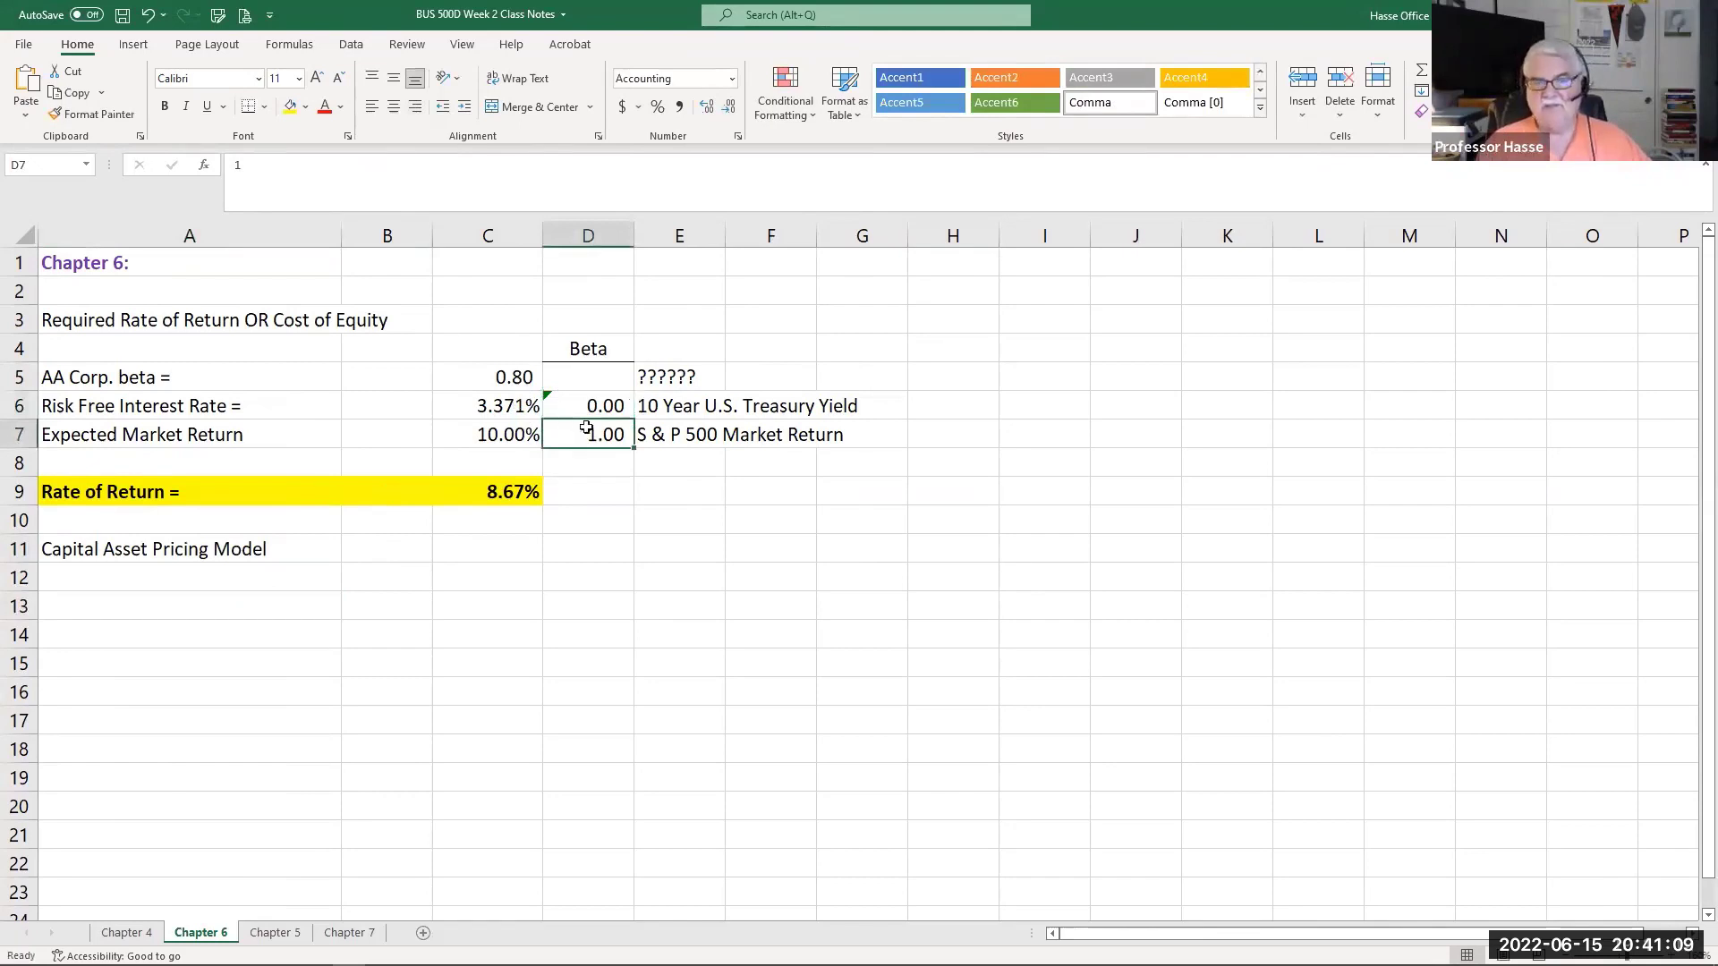
pyautogui.click(521, 379)
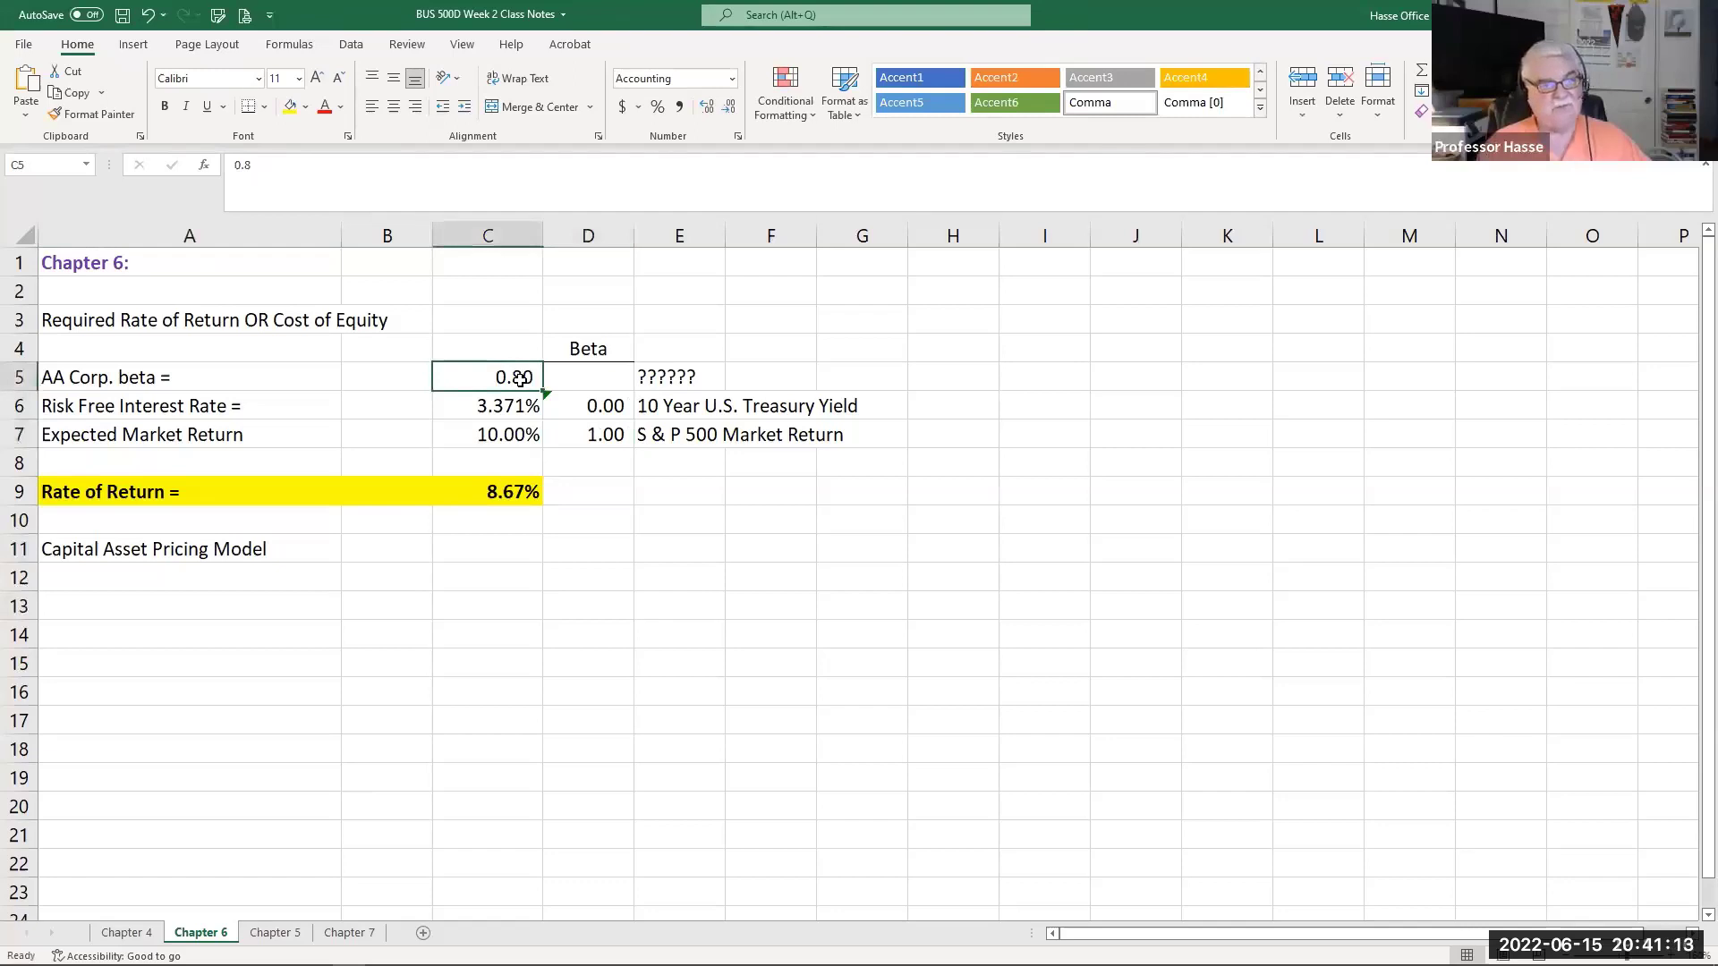
pyautogui.click(491, 493)
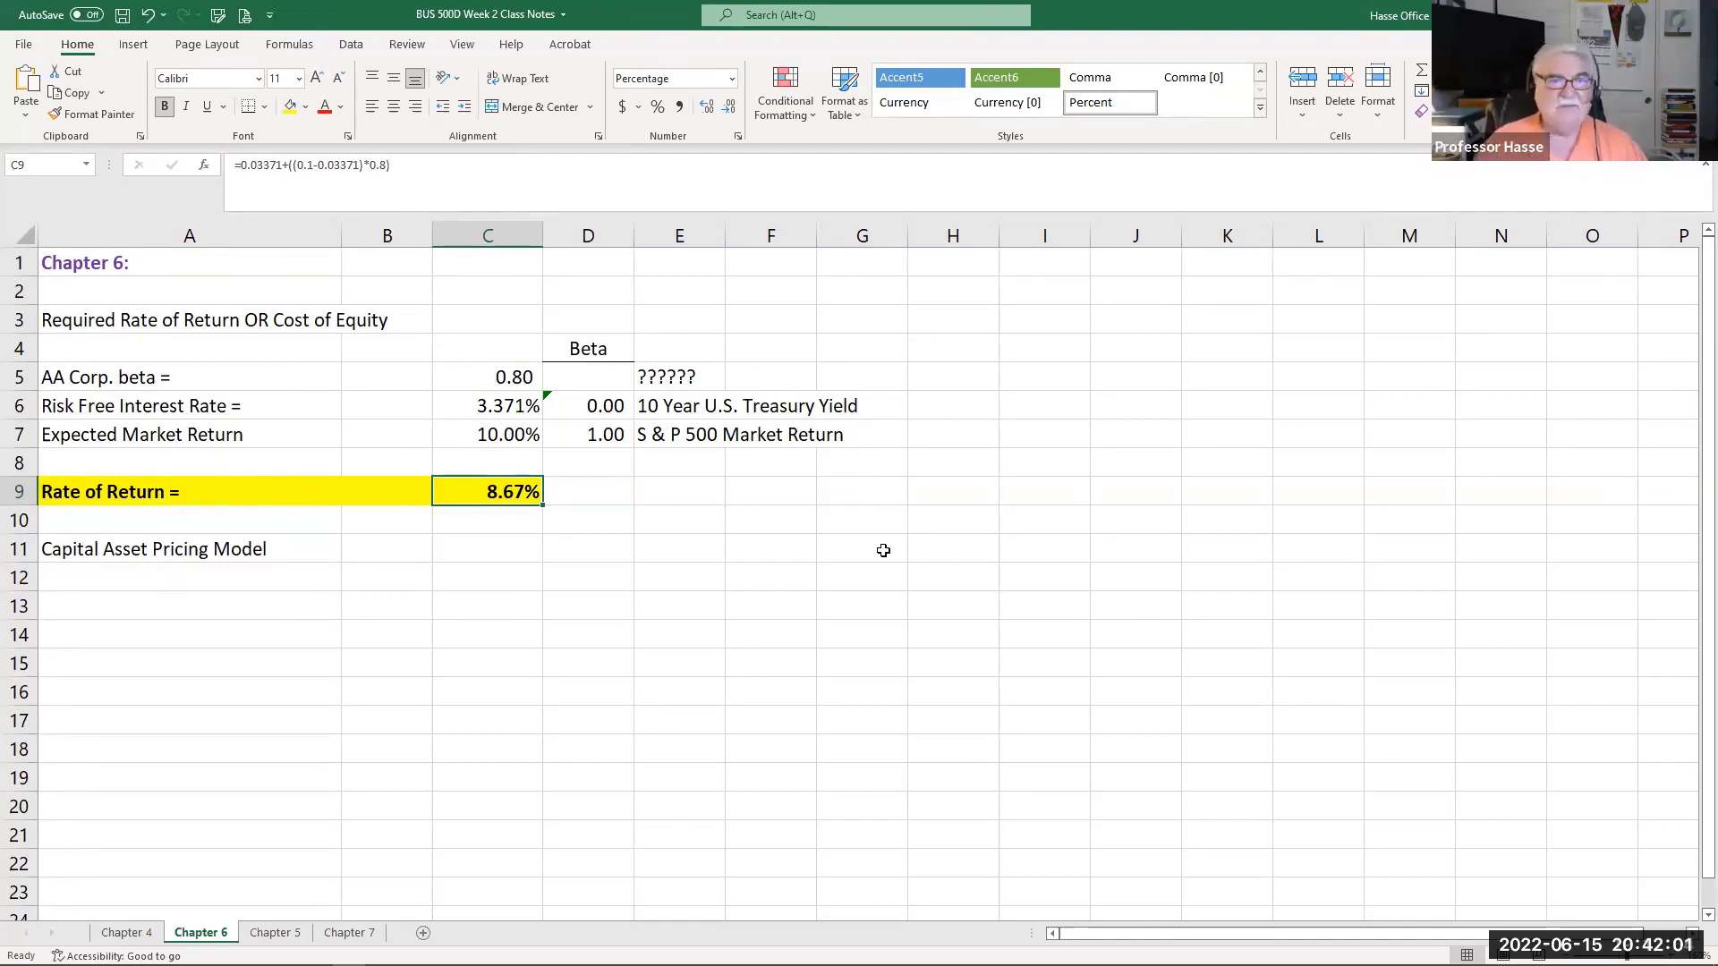
# Enter 'Cost of Equity' in D9 and 'Investor Expected Return' in D10 beside the 8.67% rate.
pyautogui.click(611, 499)
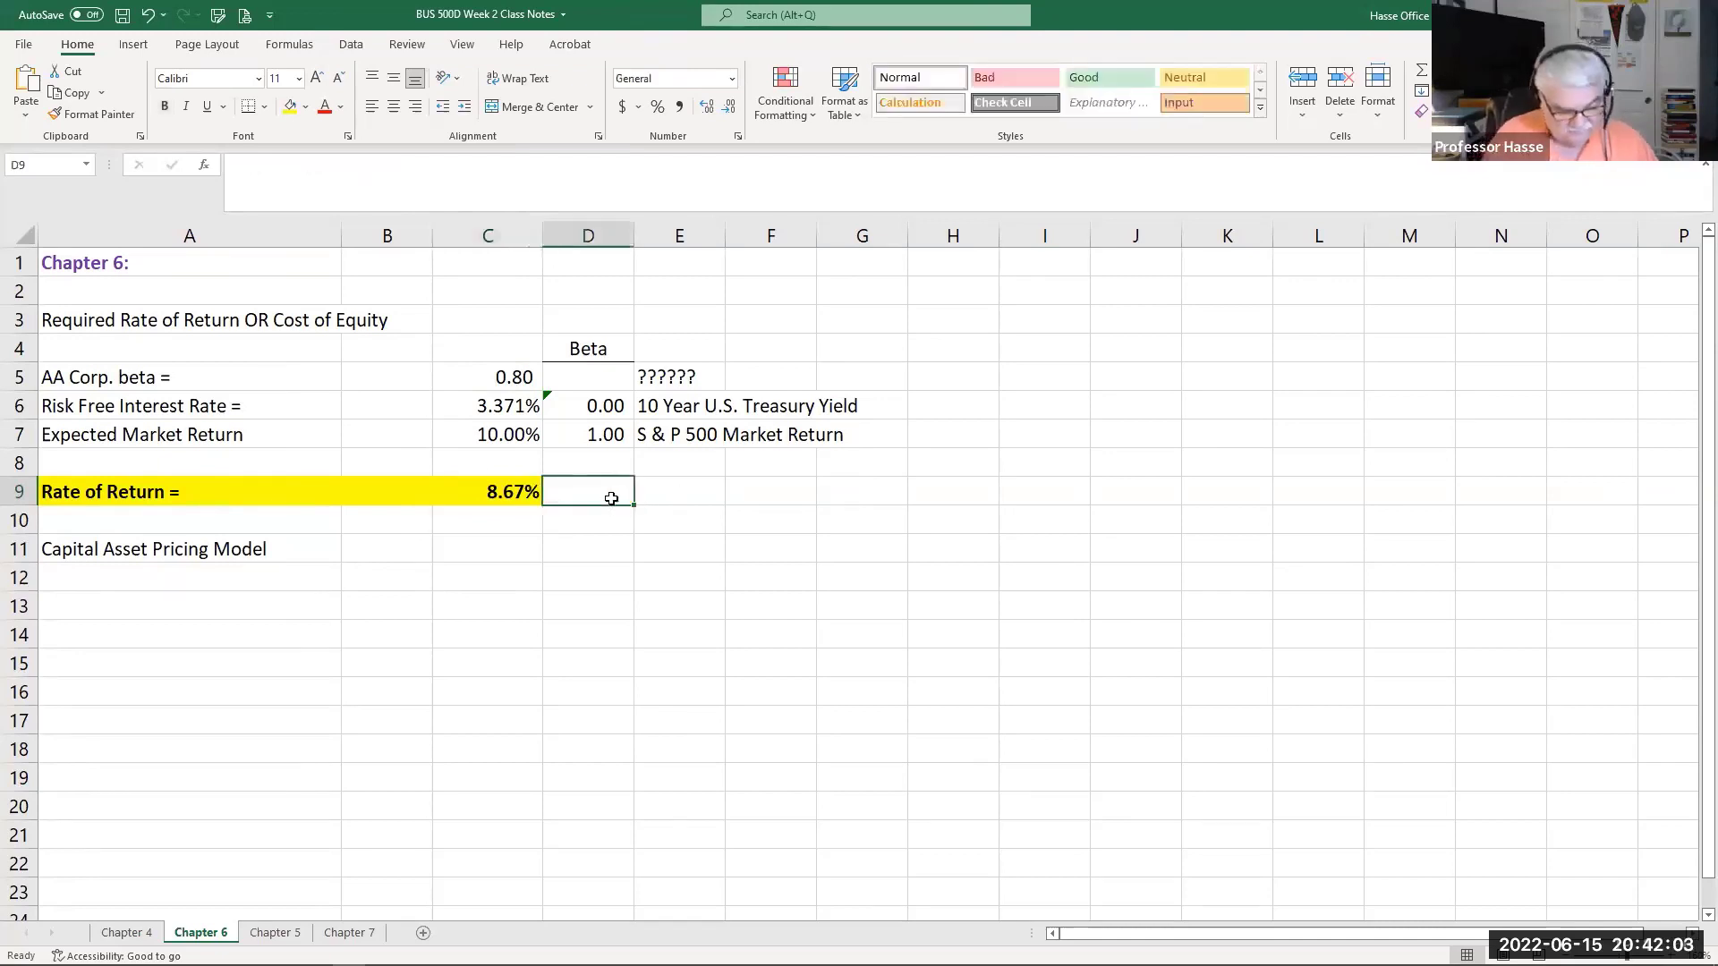
pyautogui.write('Cost of Equity')
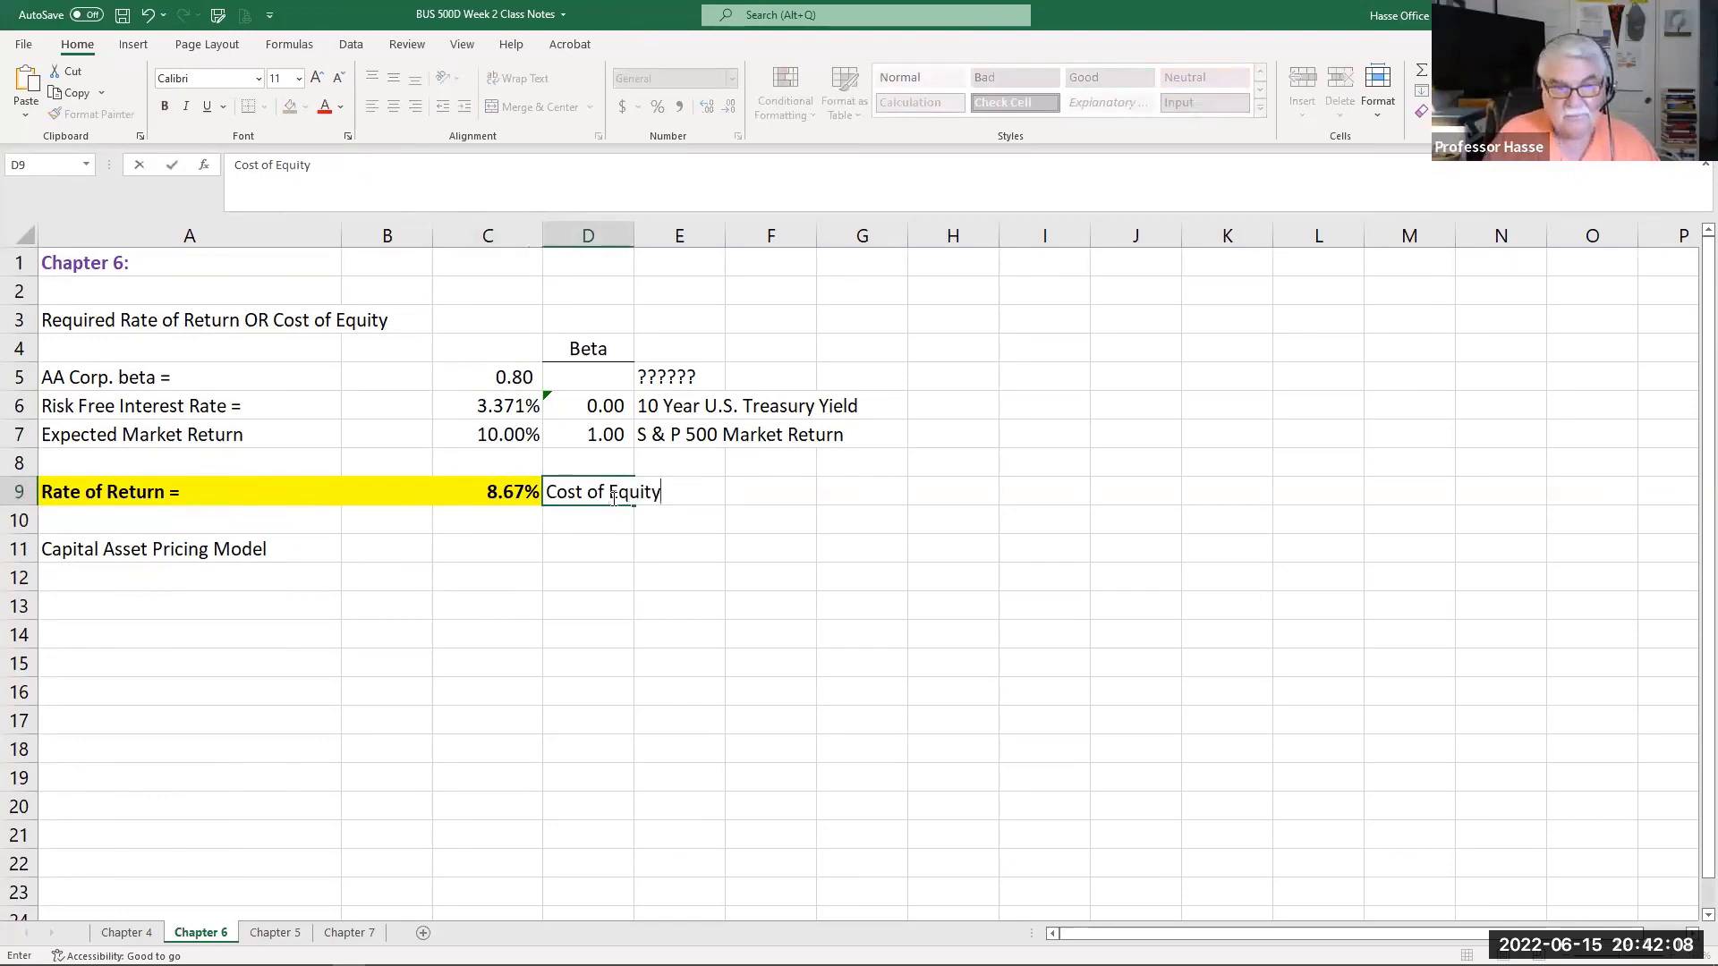
pyautogui.press('Return')
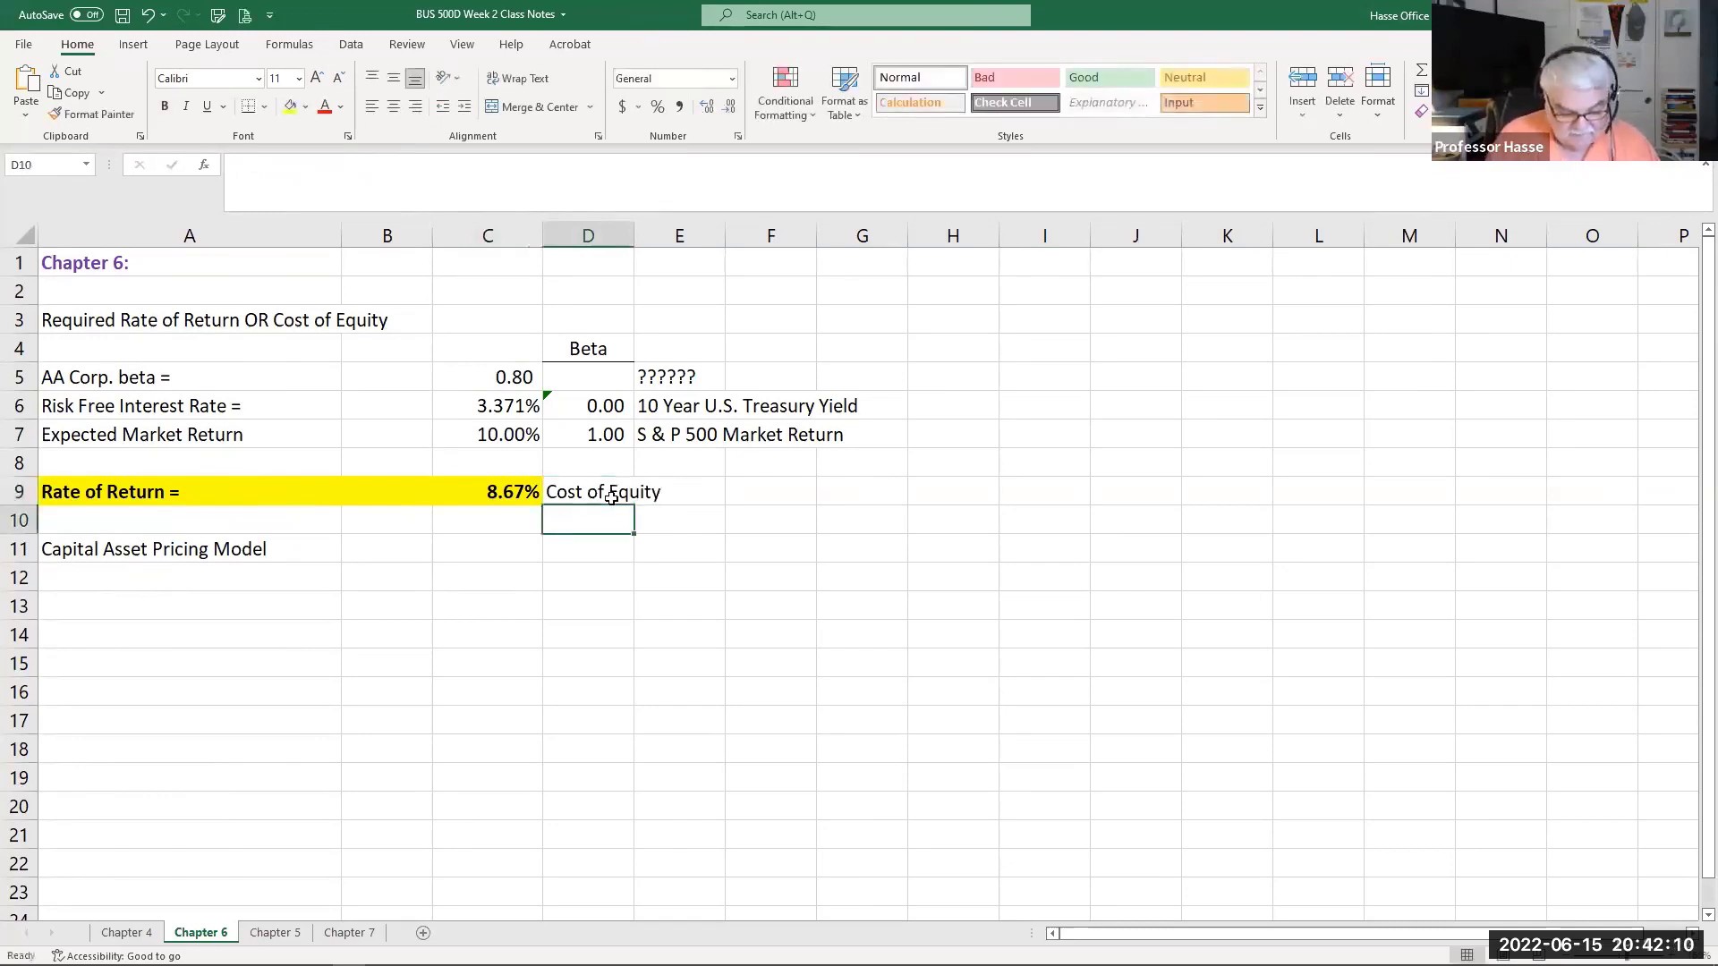
pyautogui.write('Investor Ex')
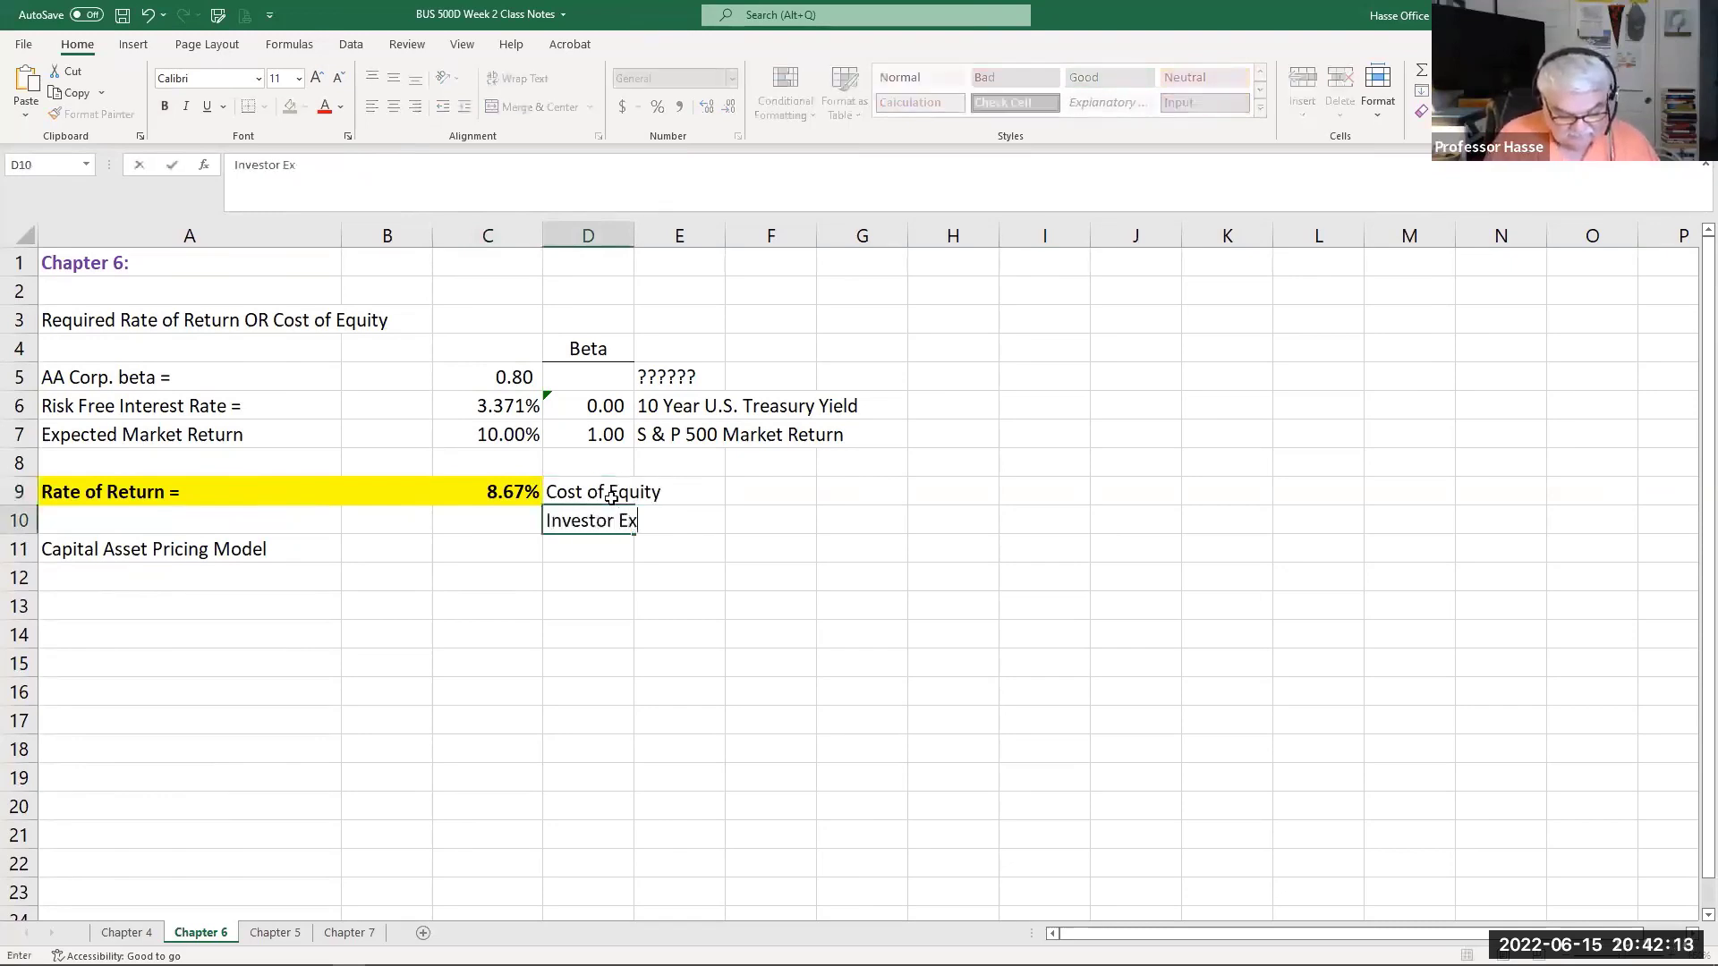
pyautogui.write('pected Return')
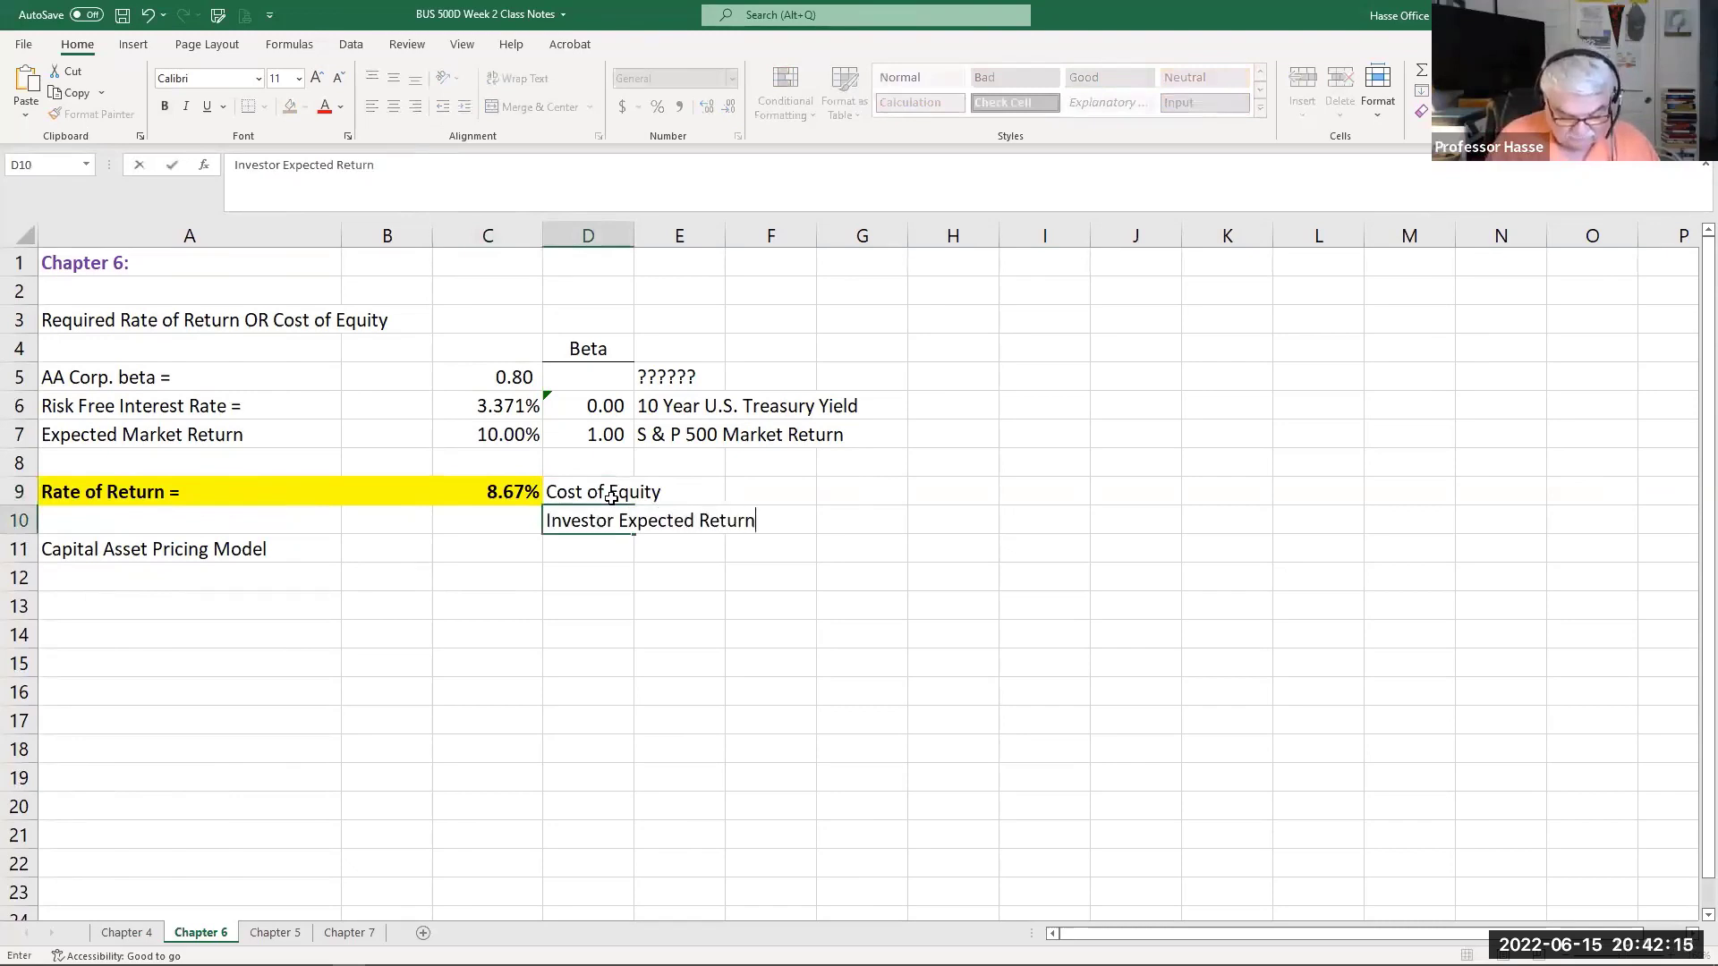
pyautogui.press('Return')
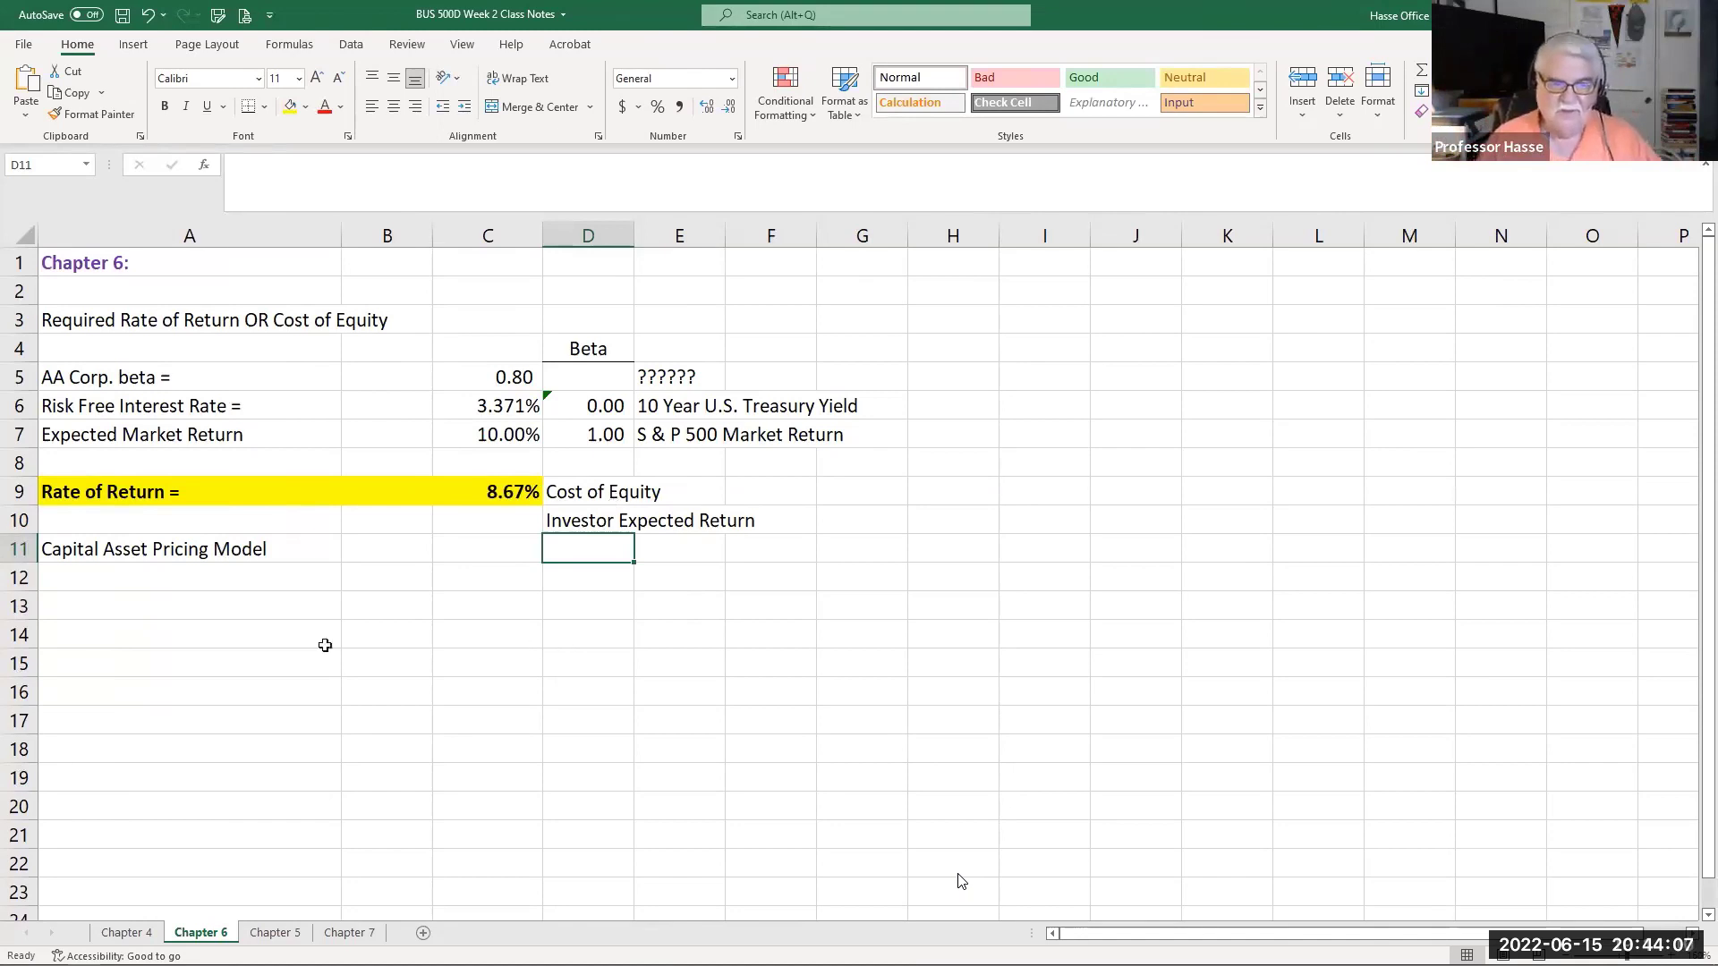
# Cycle through the Chapter 4, 5 and 7 sheets with Ctrl+Page Up/Down, ending on Chapter 4.
pyautogui.hotkey('ctrl', 'pageup')
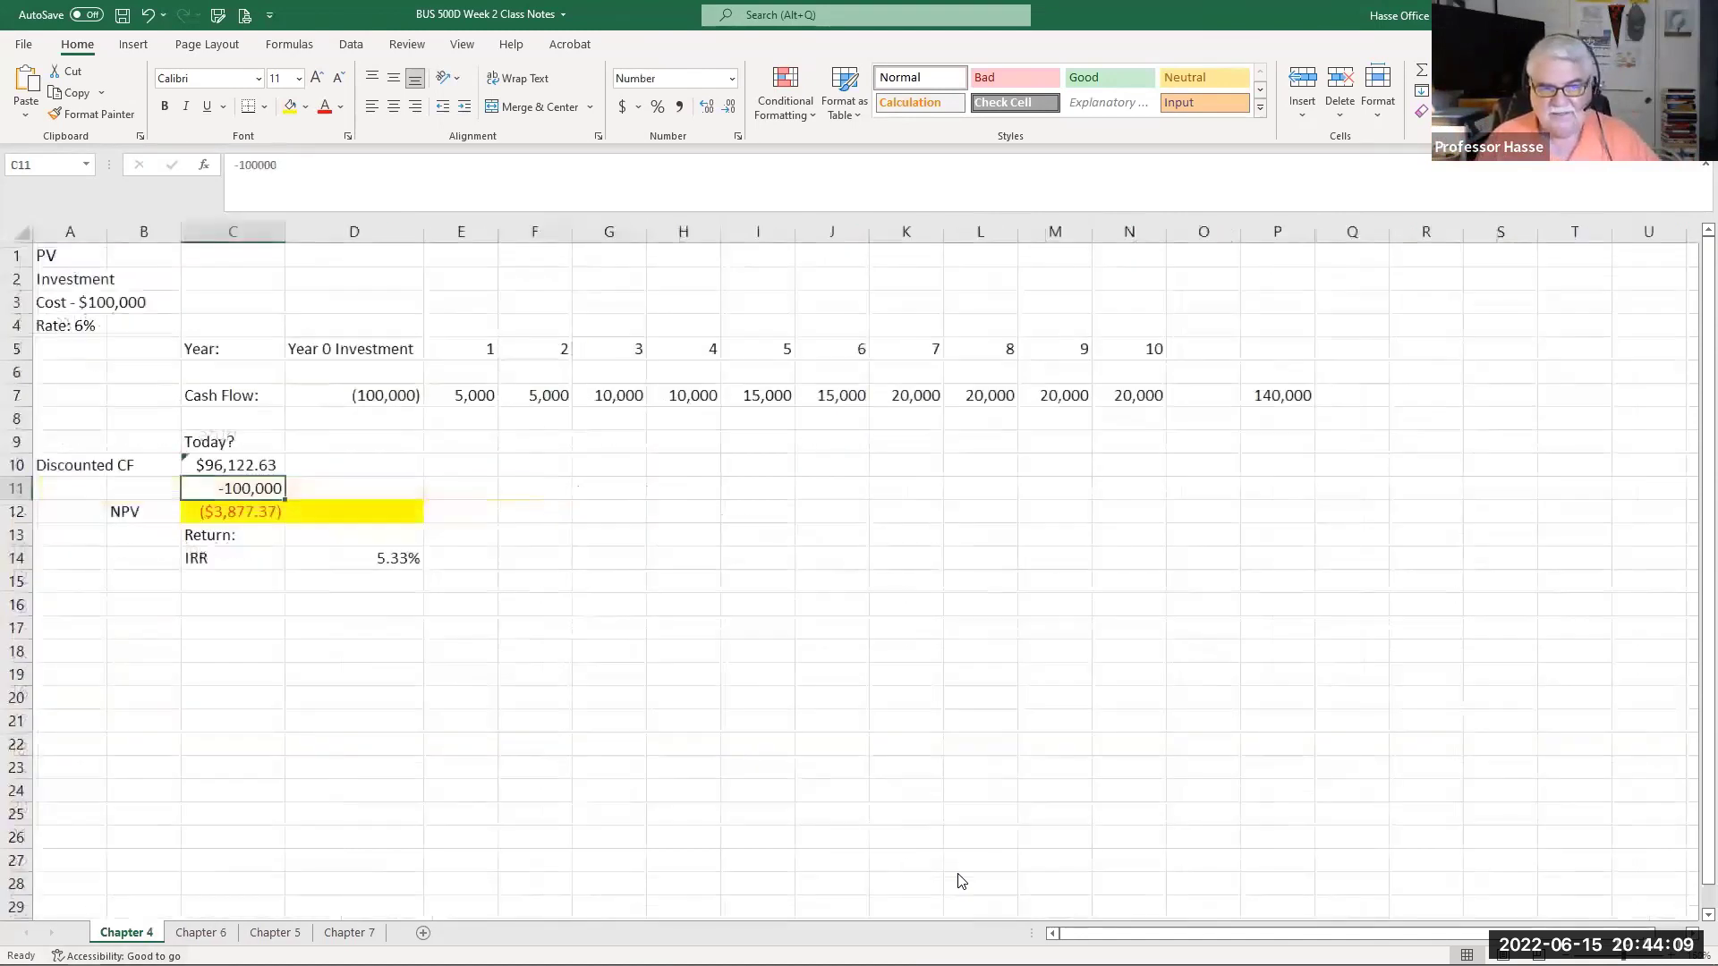
pyautogui.hotkey('ctrl', 'pagedown')
pyautogui.hotkey('ctrl', 'pagedown')
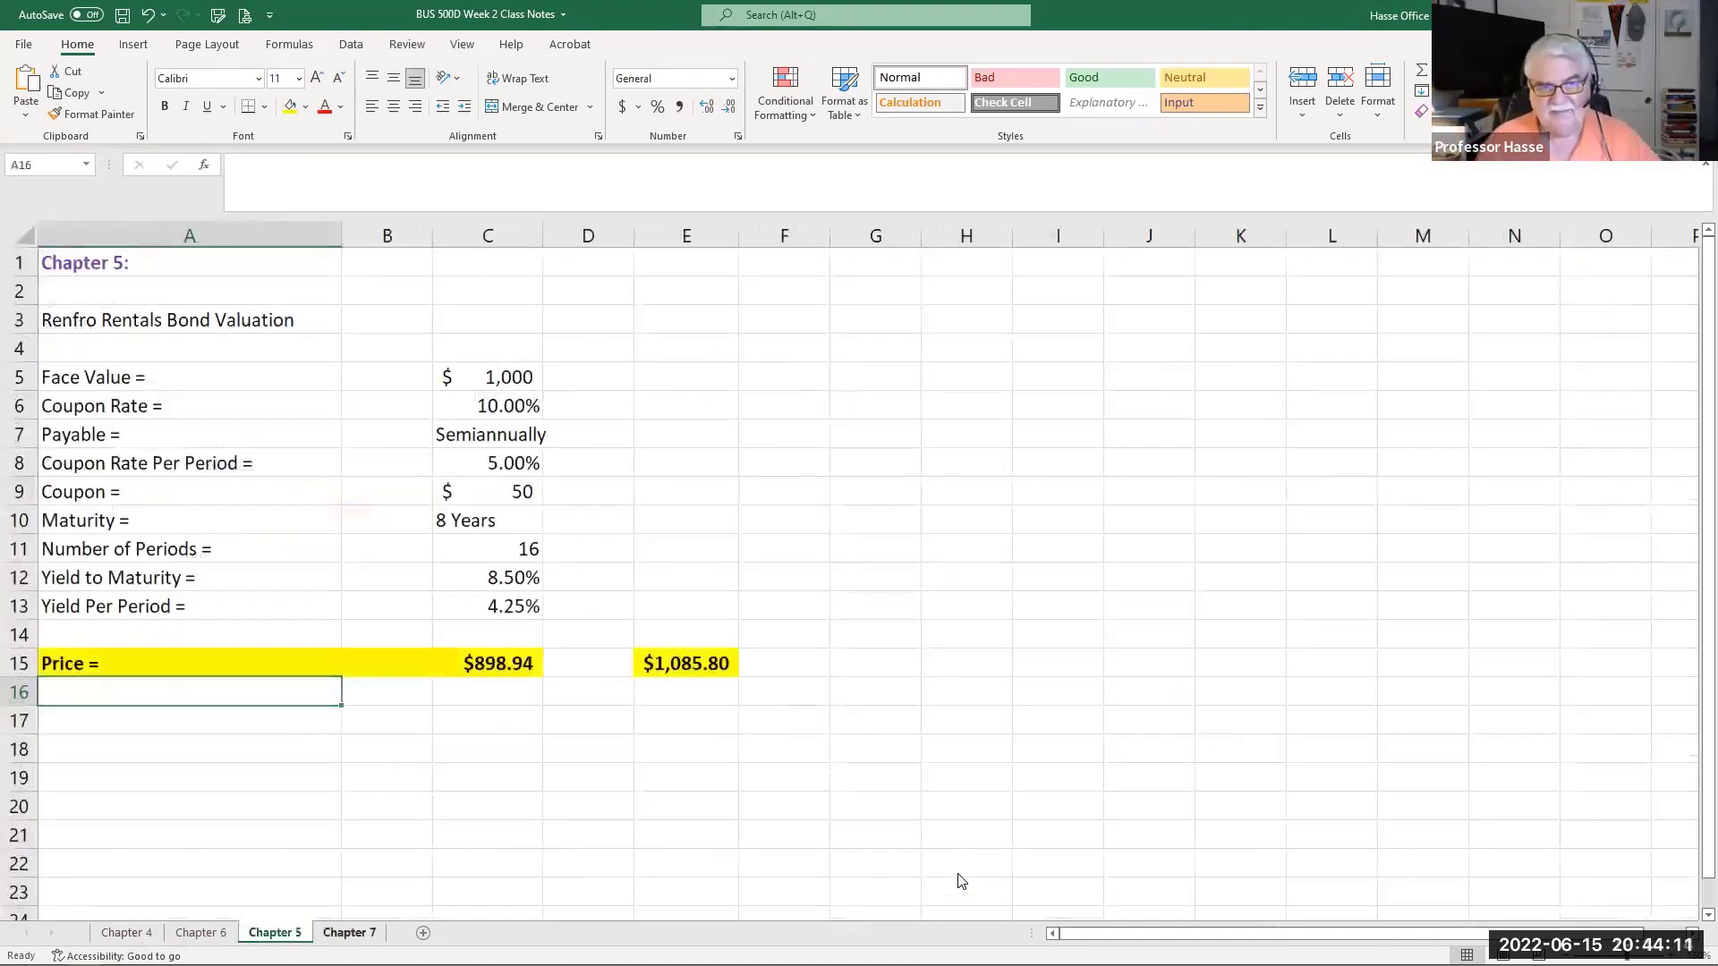
pyautogui.hotkey('ctrl', 'pagedown')
pyautogui.hotkey('ctrl', 'pageup')
pyautogui.hotkey('ctrl', 'pageup')
pyautogui.hotkey('ctrl', 'pageup')
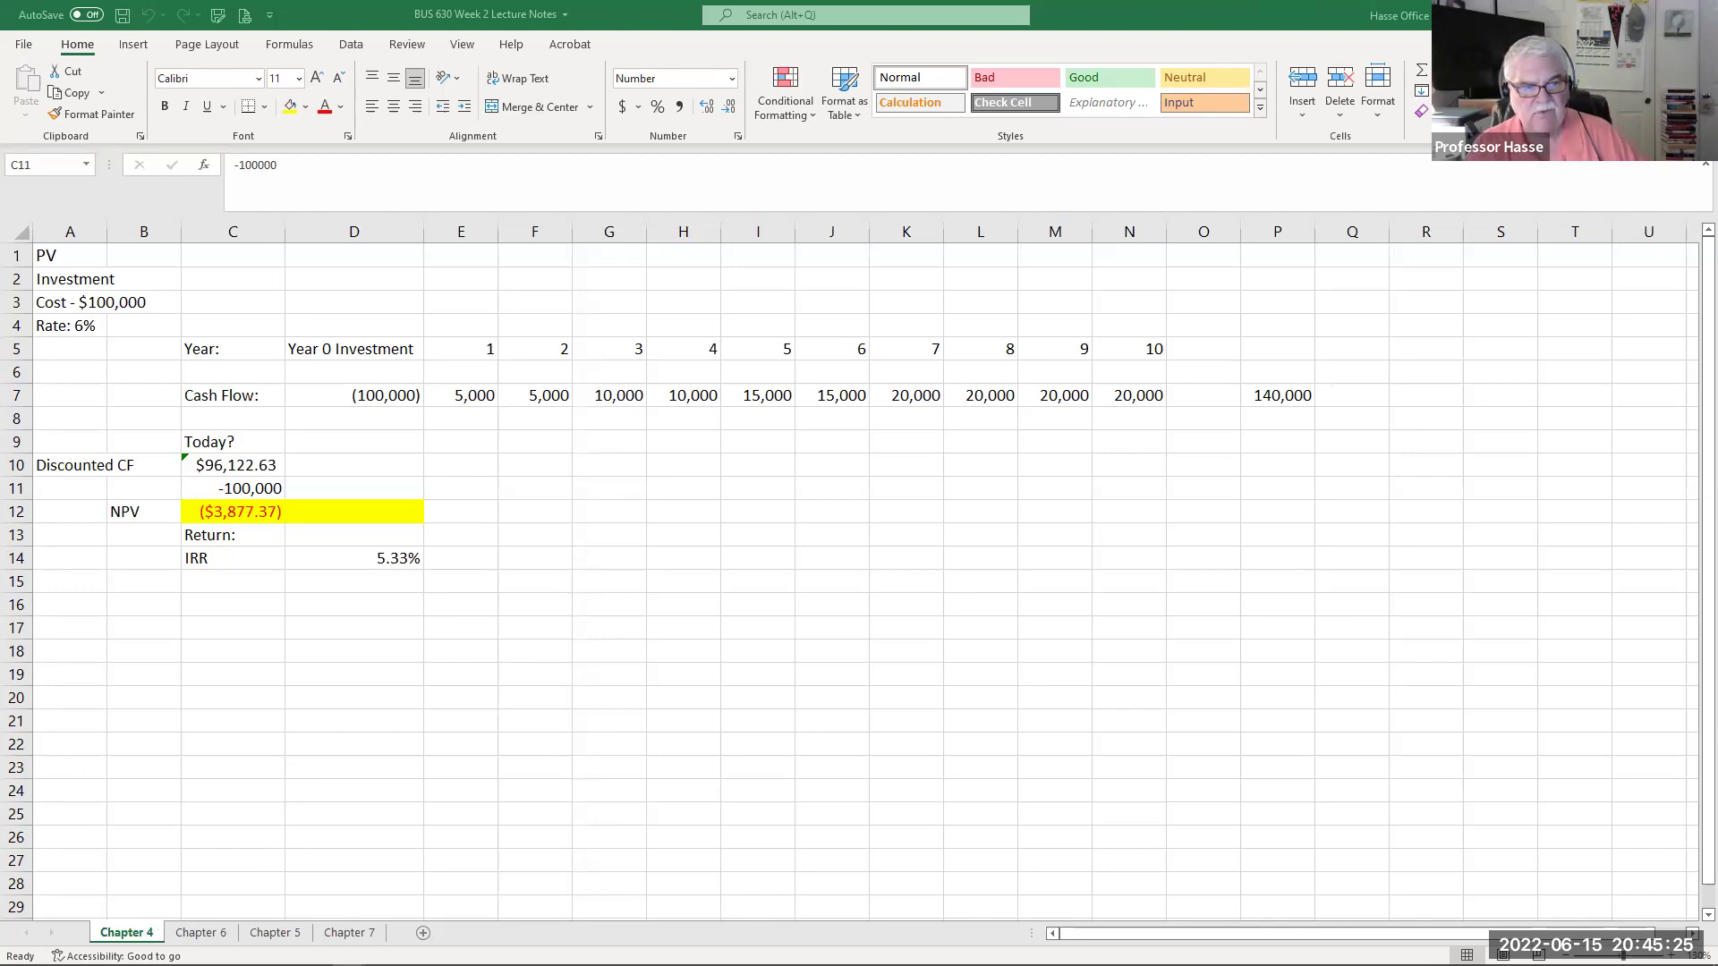
# Step through the Chapter 6, 5, 7 and 4 sheet tabs, finishing on Chapter 4's NPV and IRR results.
pyautogui.click(159, 935)
pyautogui.click(201, 932)
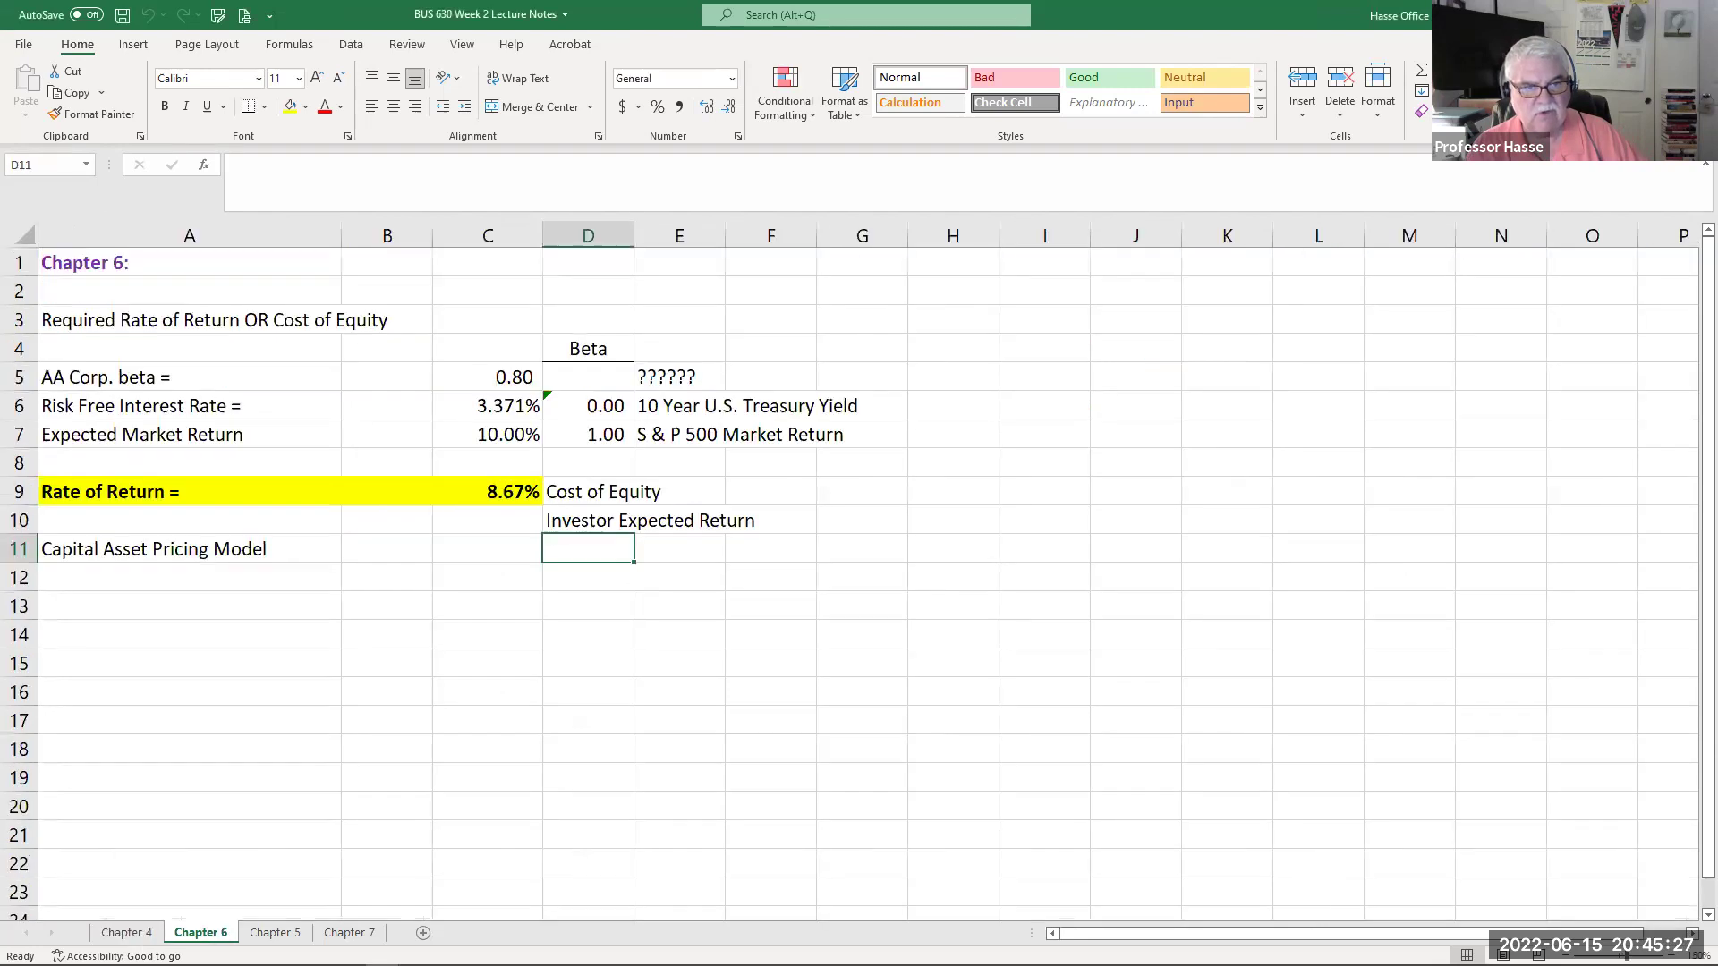
pyautogui.click(286, 934)
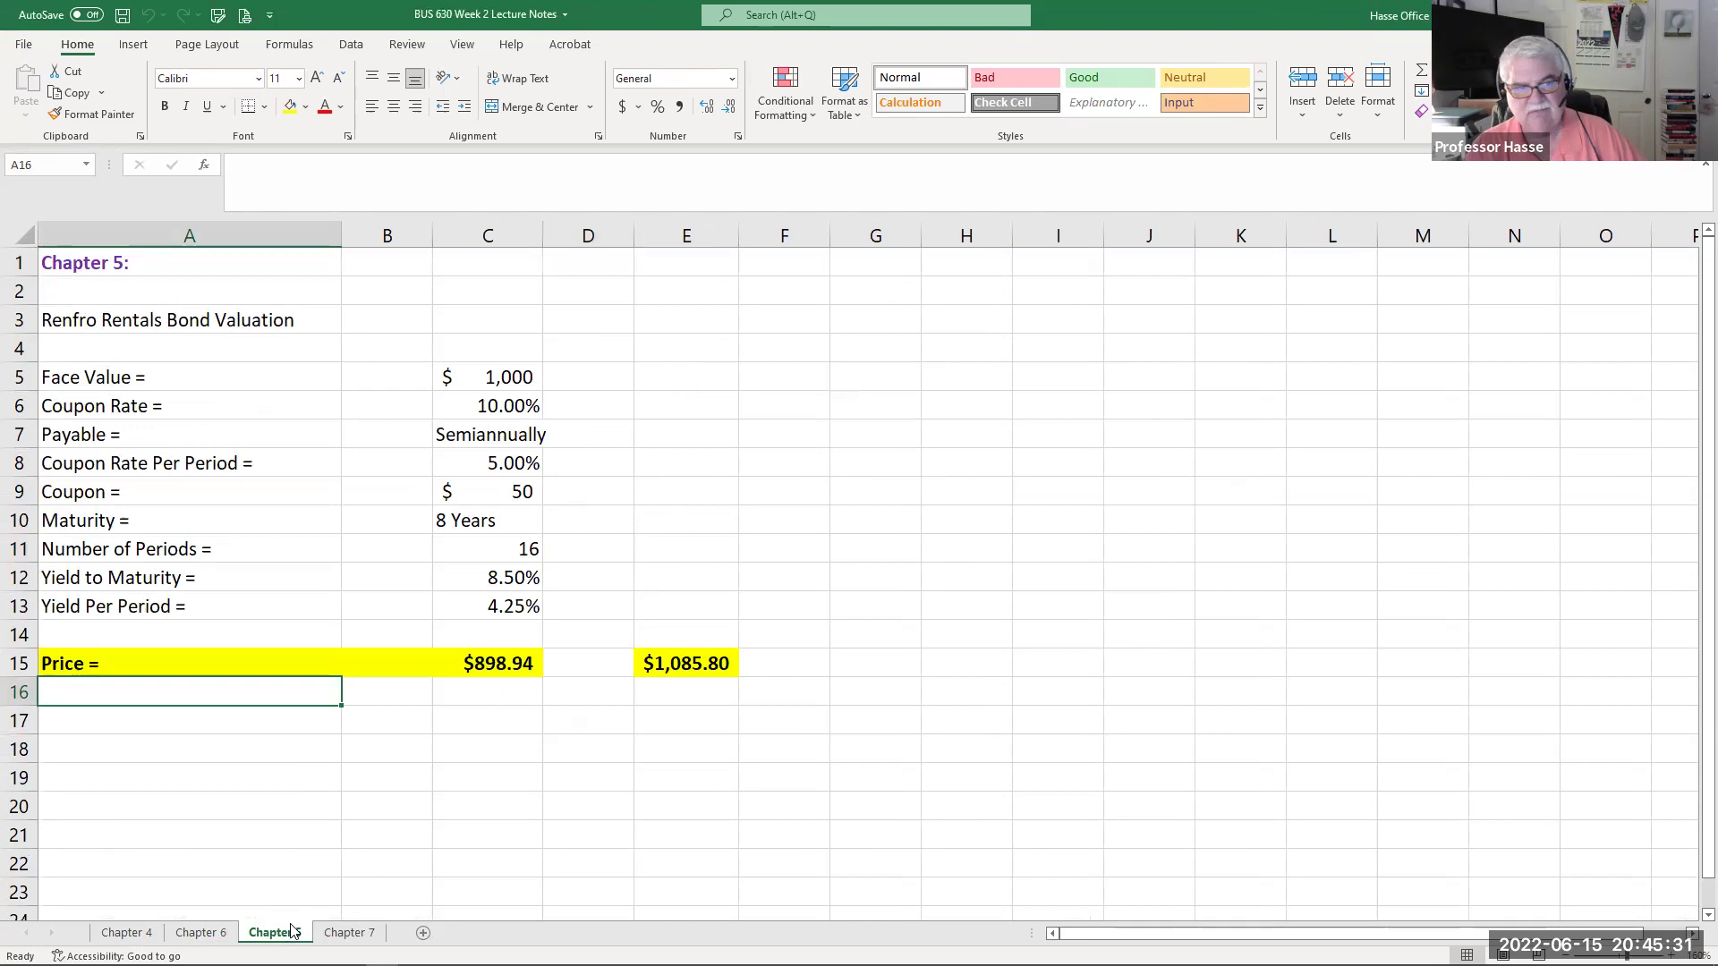
pyautogui.click(354, 934)
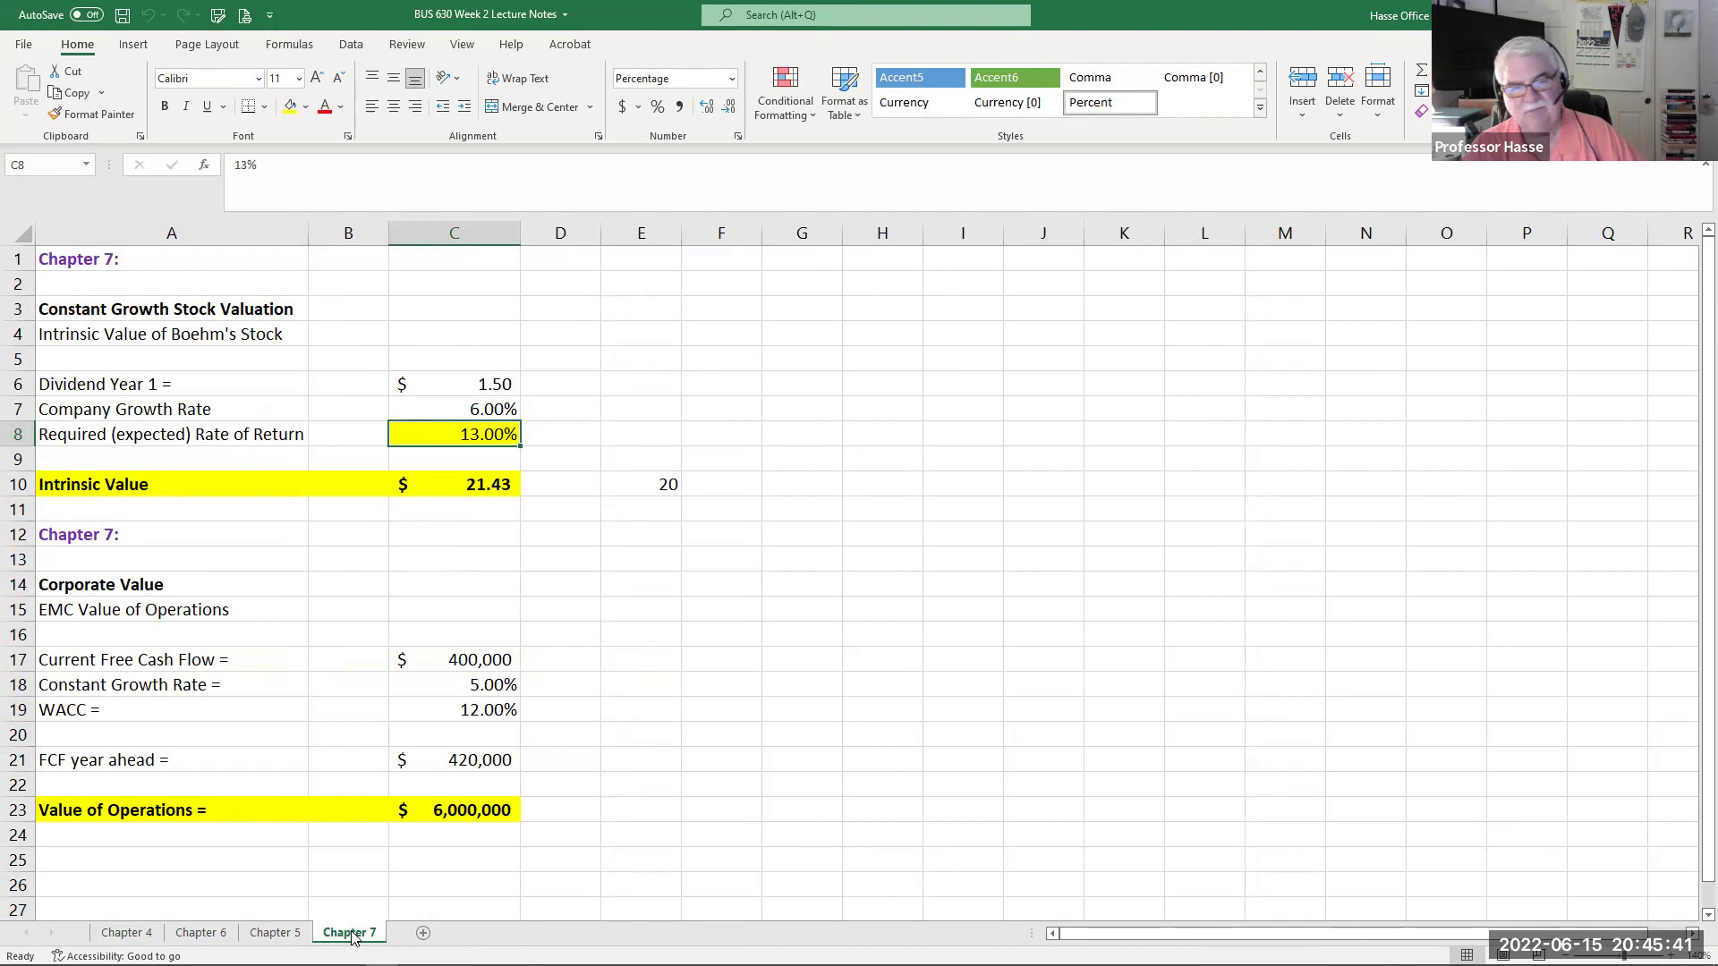
pyautogui.click(130, 933)
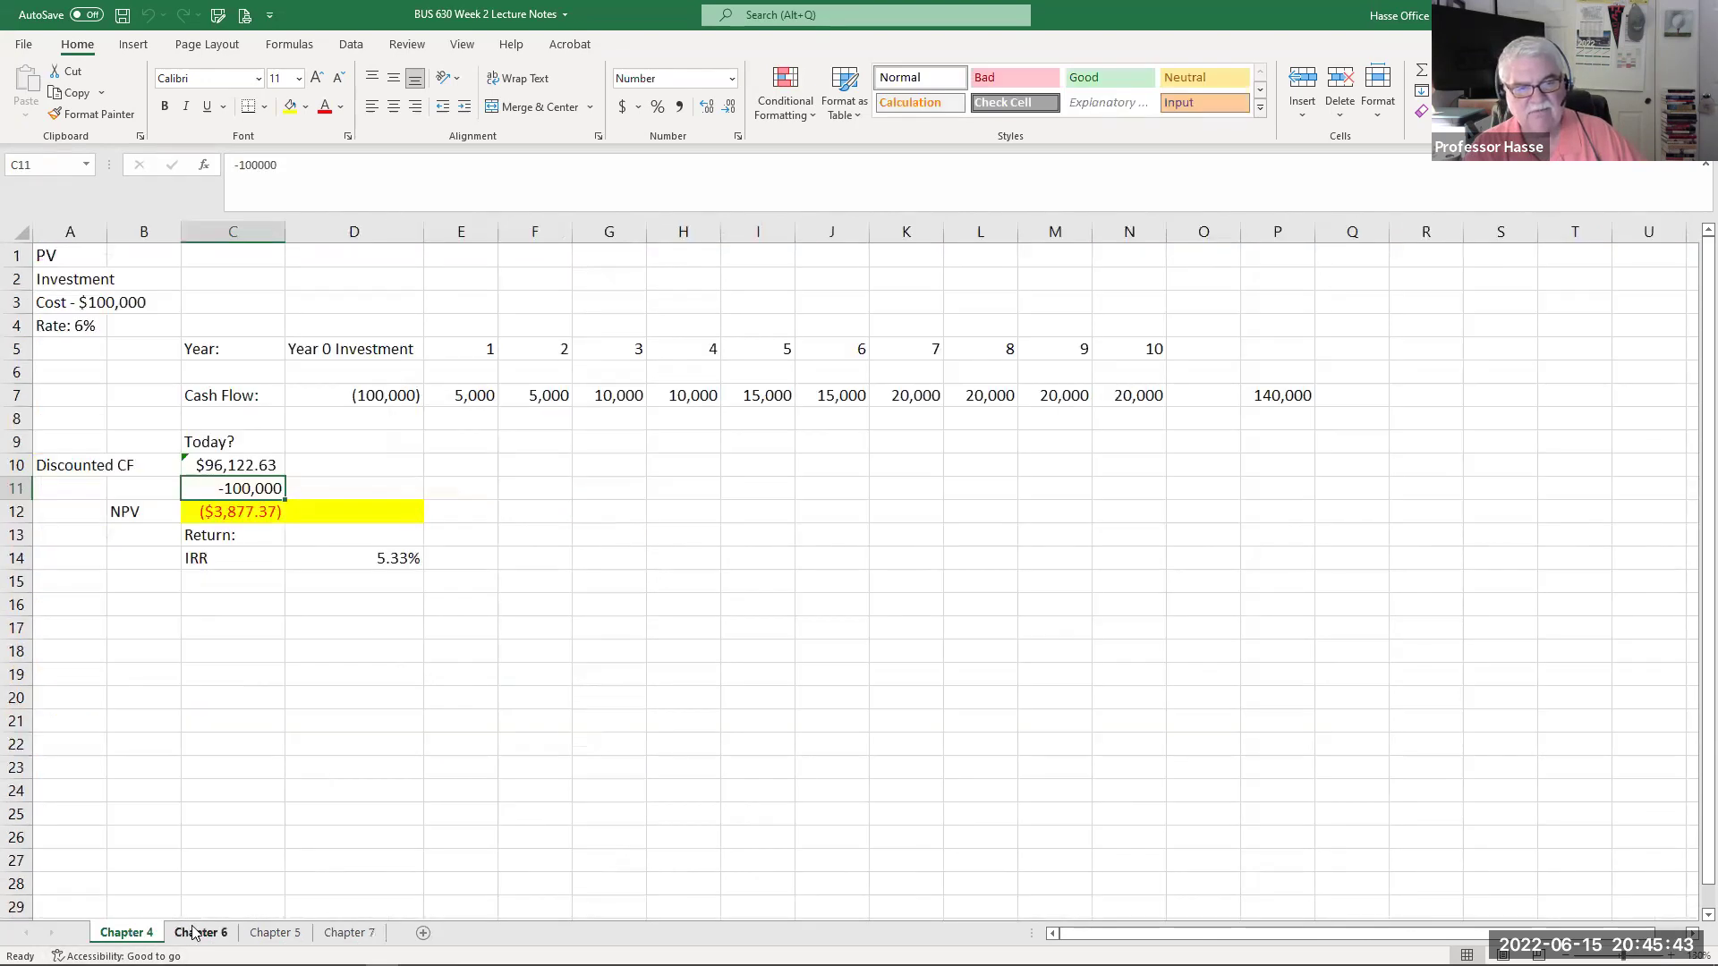
pyautogui.click(203, 932)
pyautogui.click(275, 932)
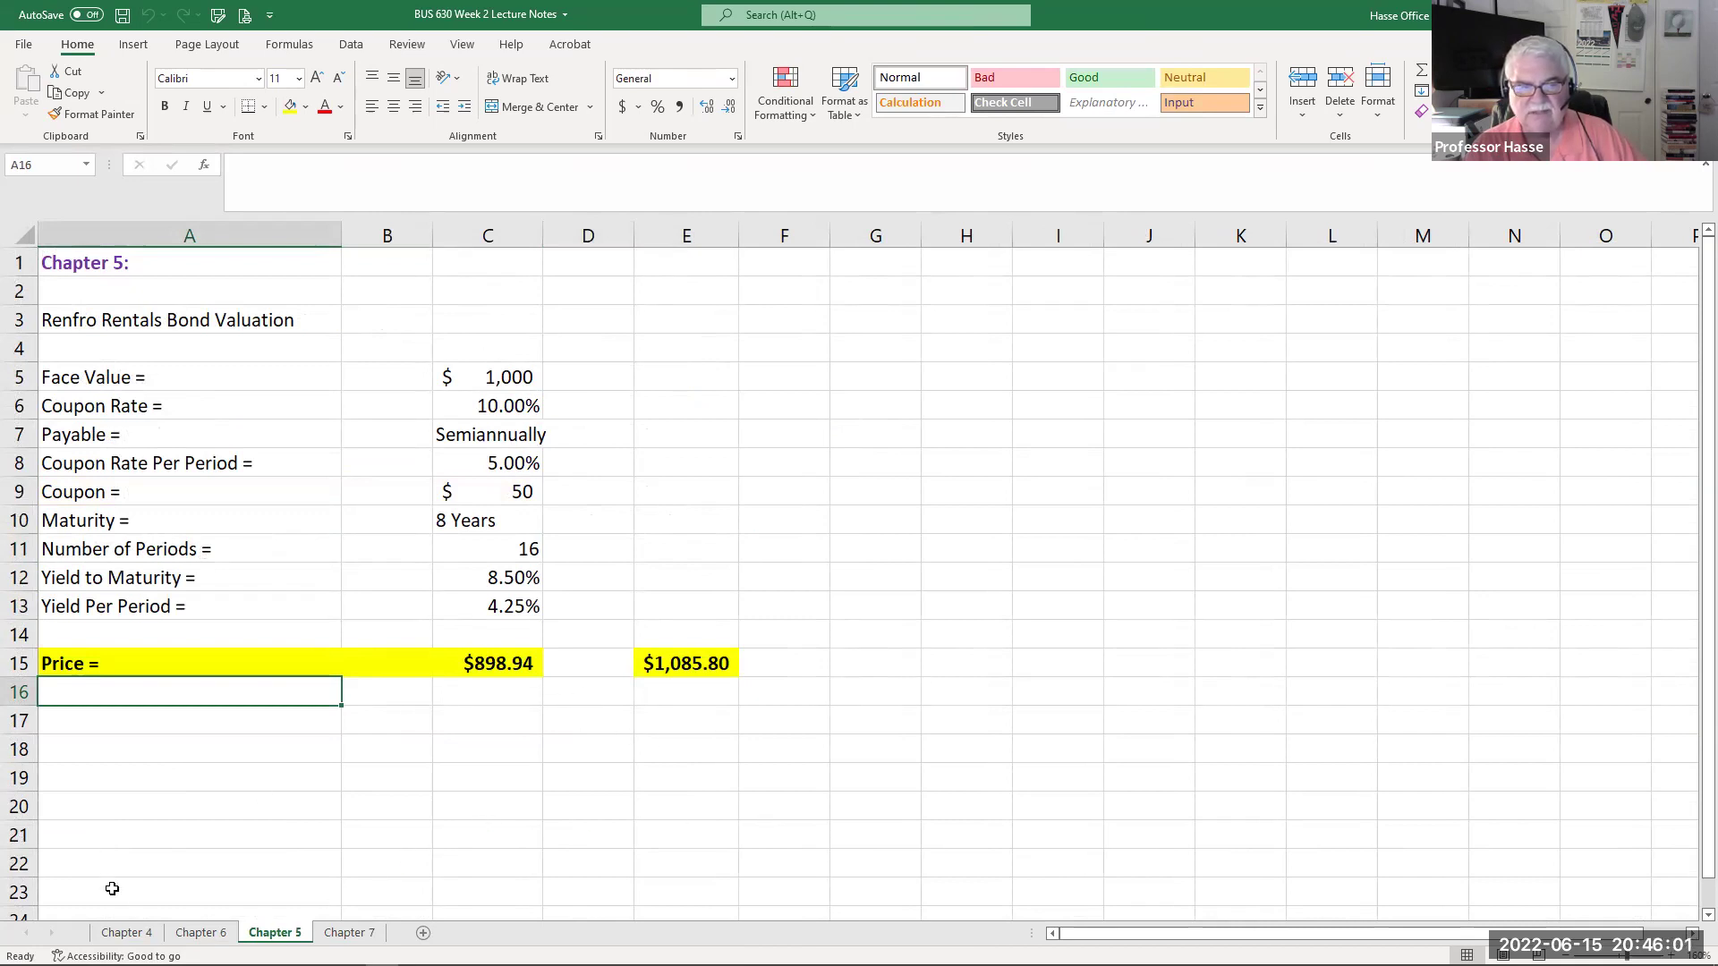
pyautogui.click(127, 932)
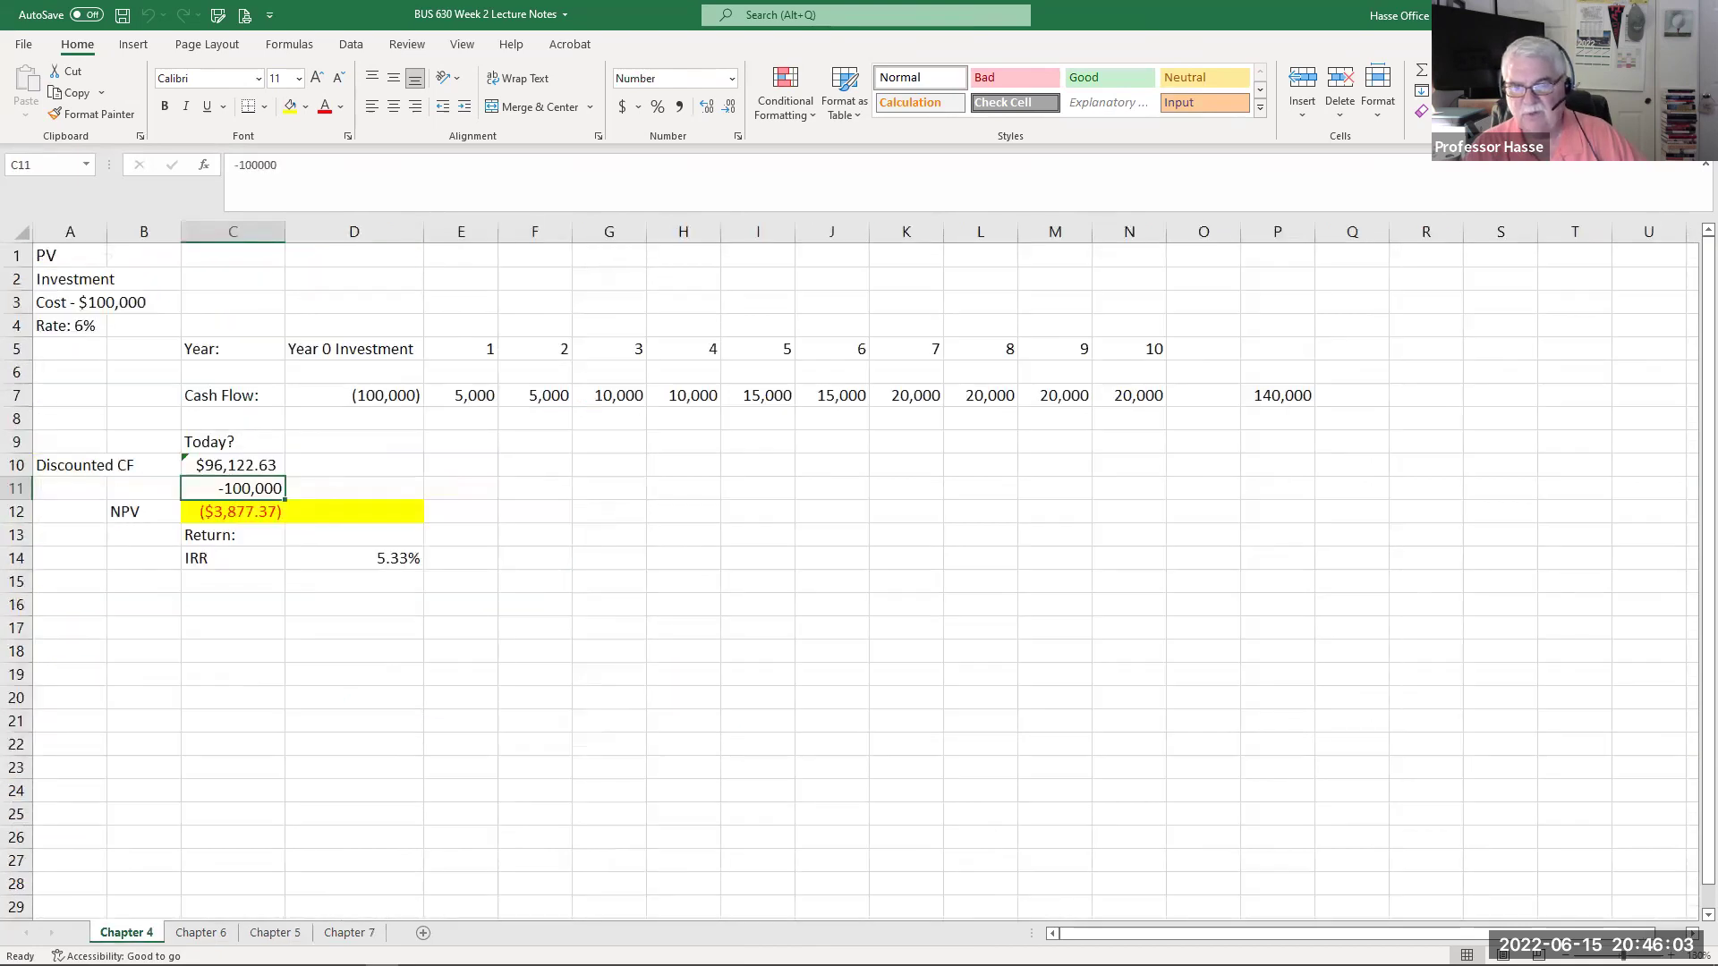